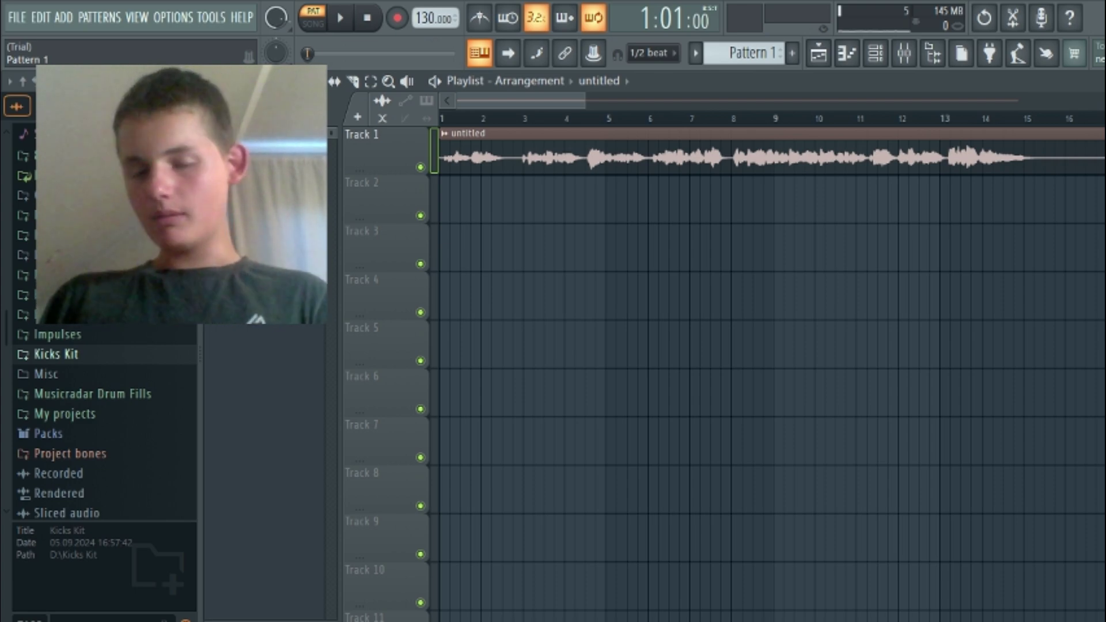
Switch to Song mode and assign the untitled audio clip its autodetected tempo estimate of 110.492 BPM
left_click(318, 26)
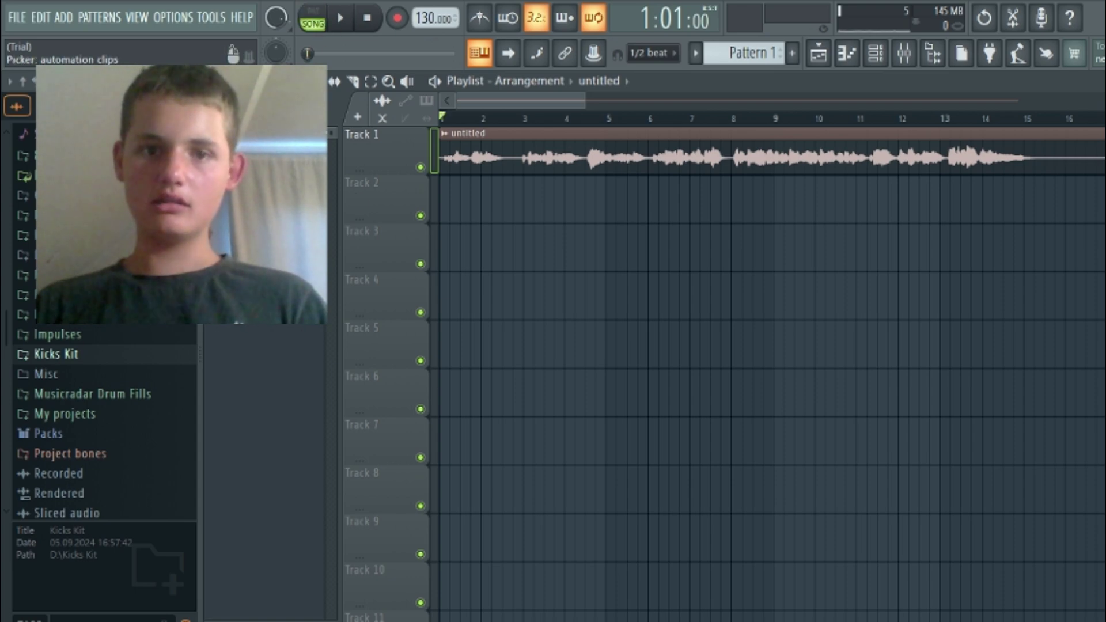
double_click(528, 163)
left_click_drag(528, 268, 551, 164)
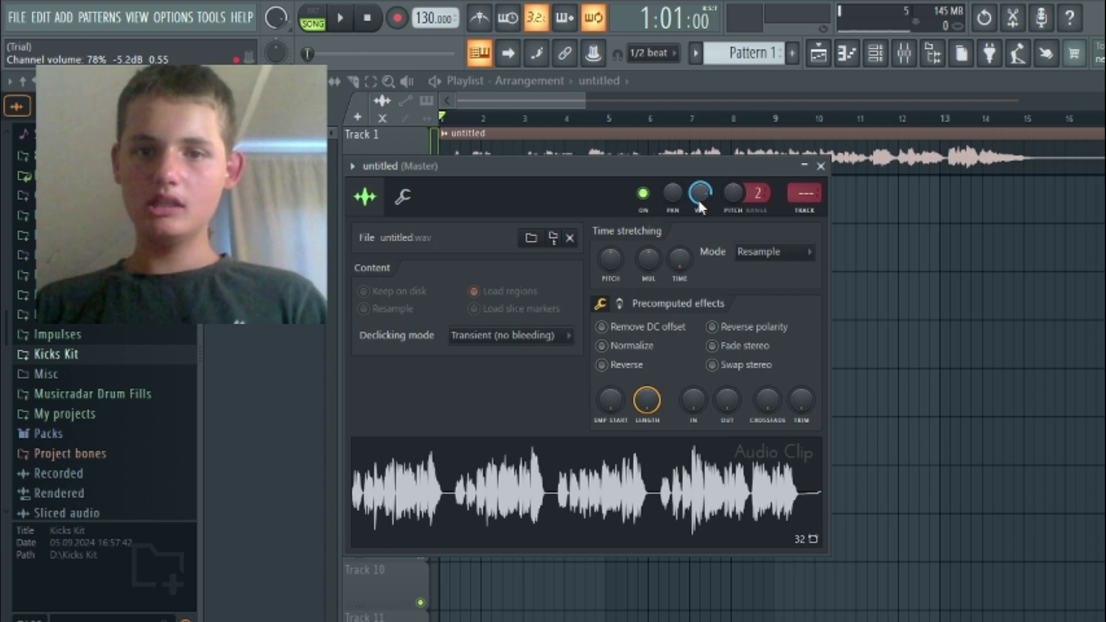
right_click(681, 261)
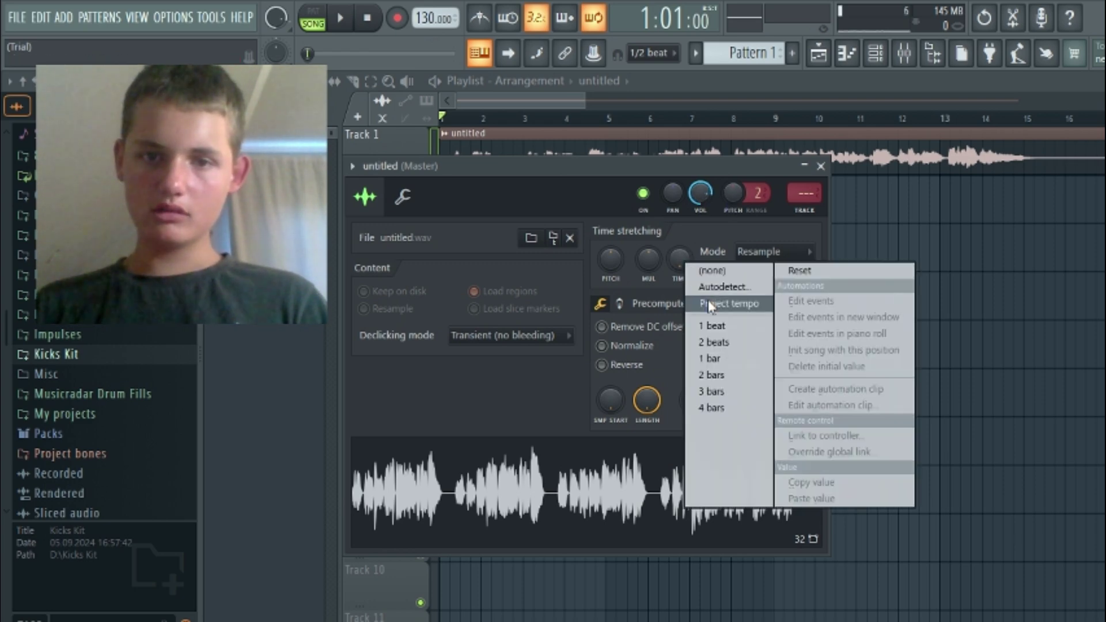
left_click(707, 290)
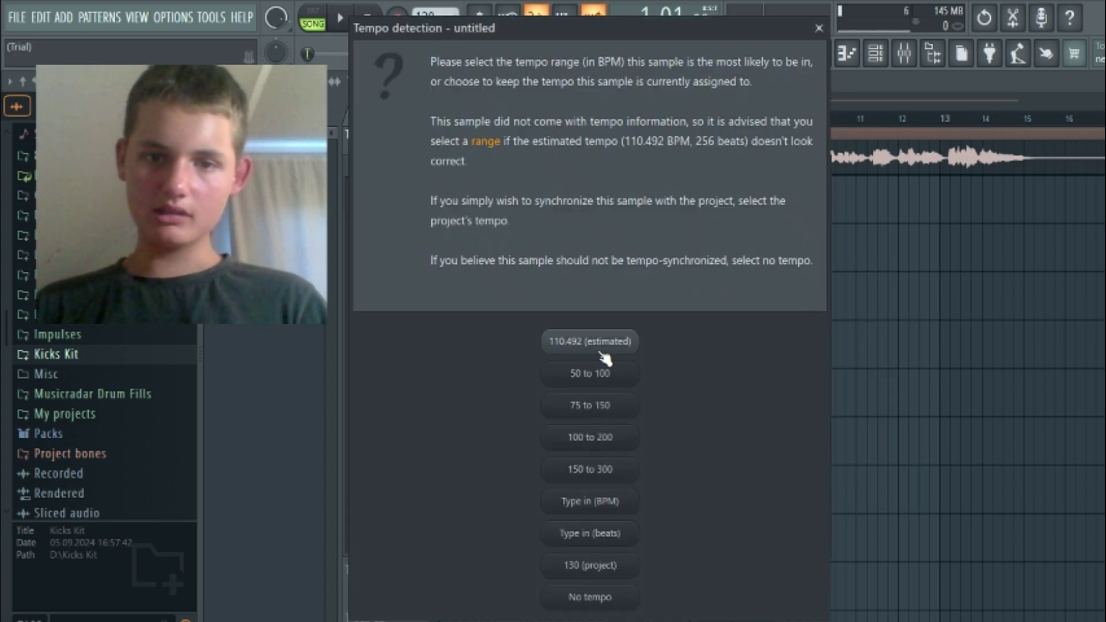
left_click(598, 348)
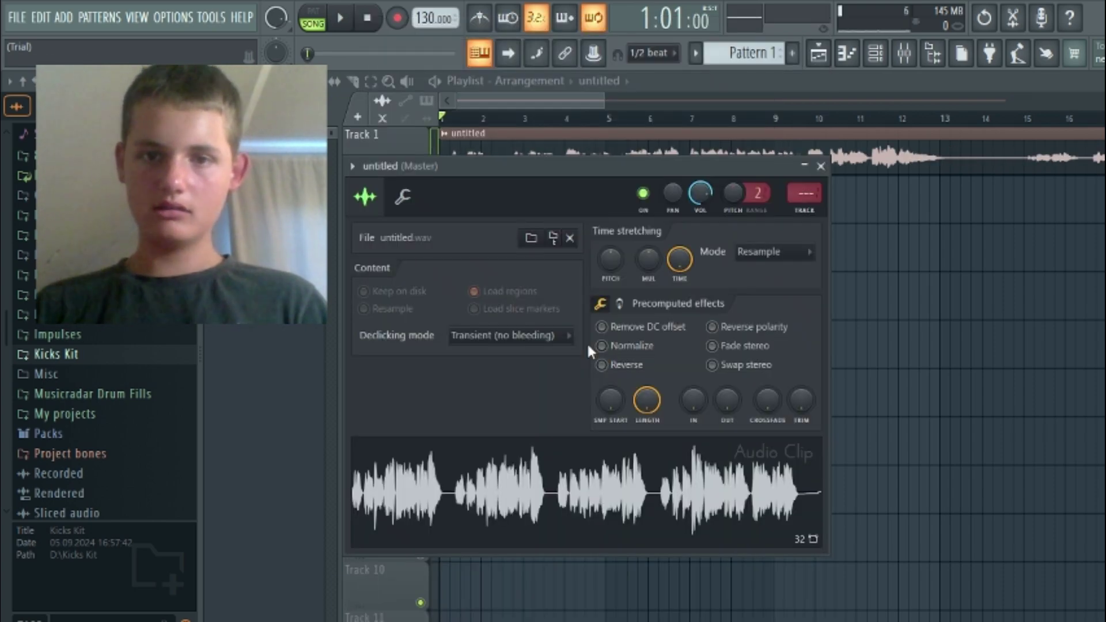
Lower the untitled clip's tempo to 82 BPM with time stretching during playback and set its stretch mode to Auto
key("space")
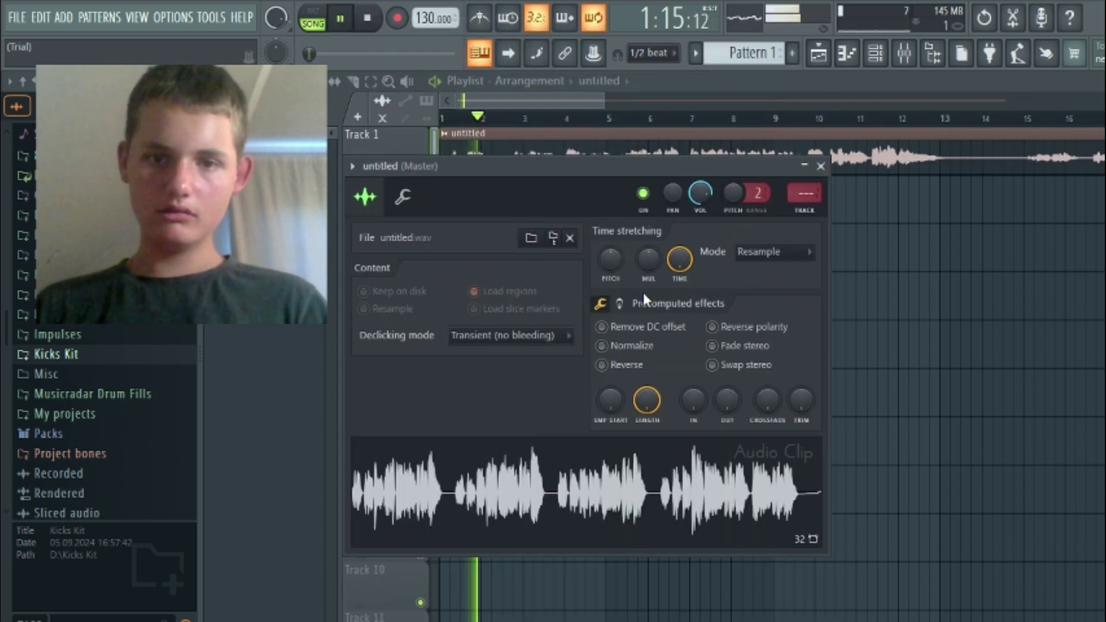
scroll(679, 261, "down", 1)
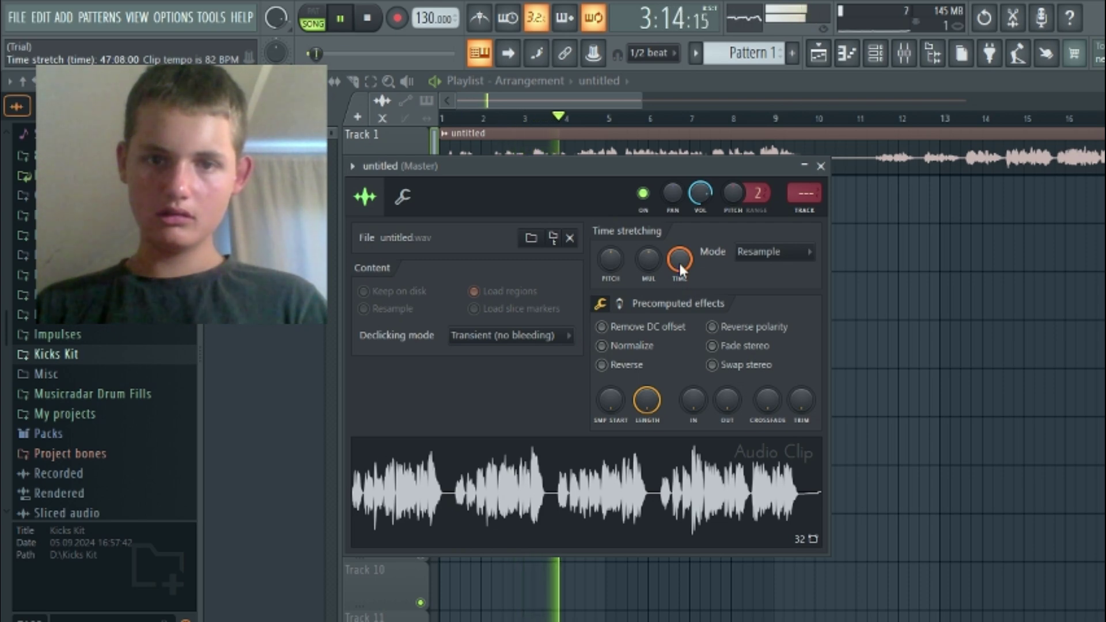
key("space")
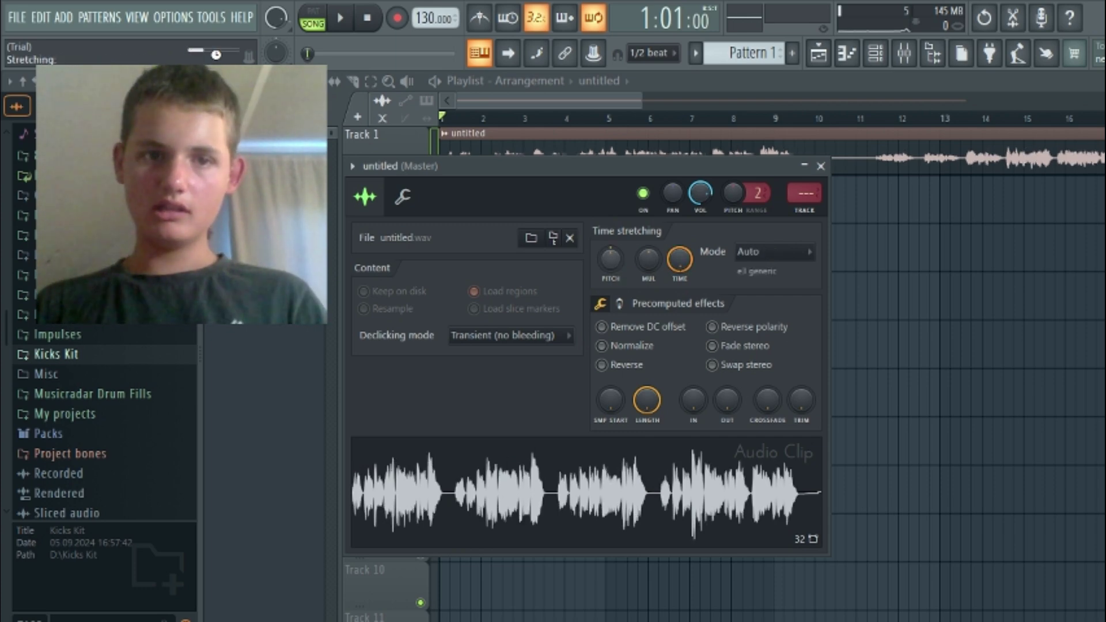
left_click(806, 253)
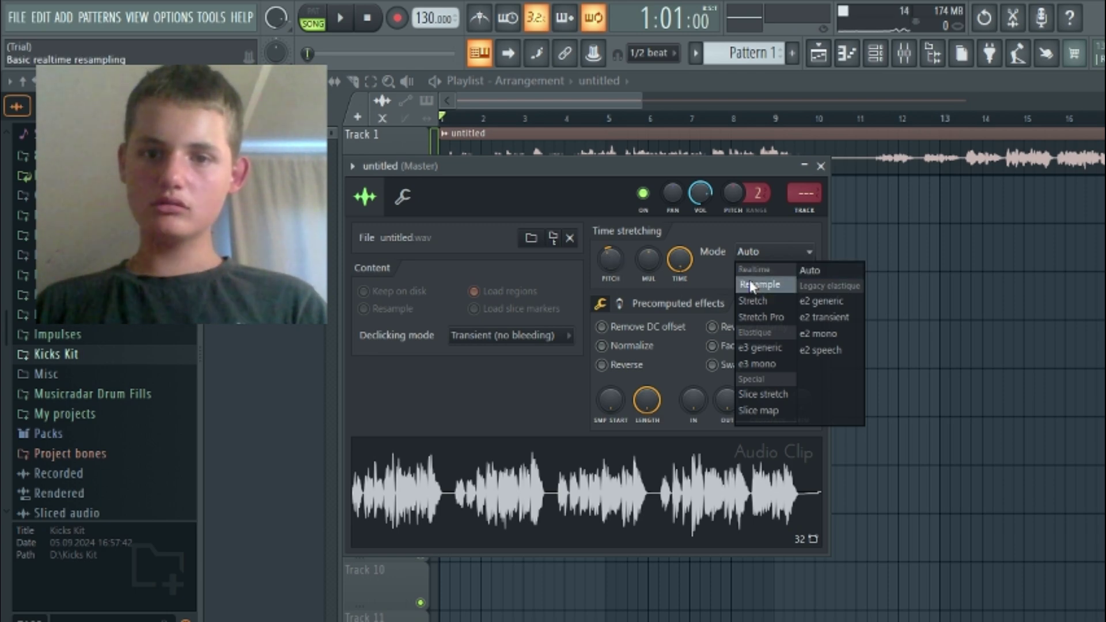
left_click(704, 236)
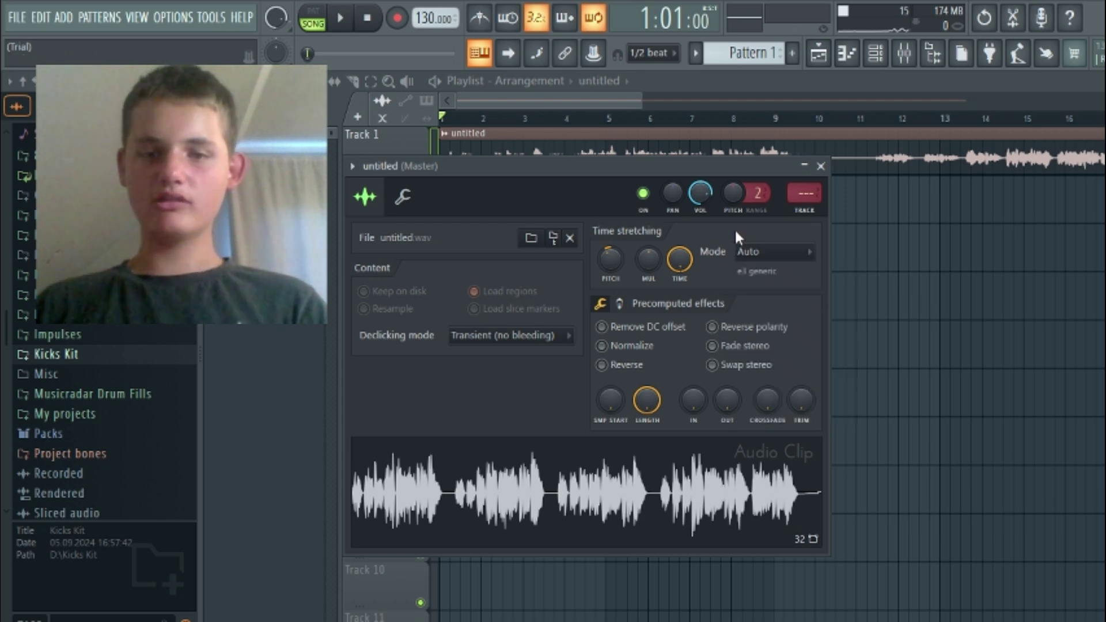
left_click(822, 167)
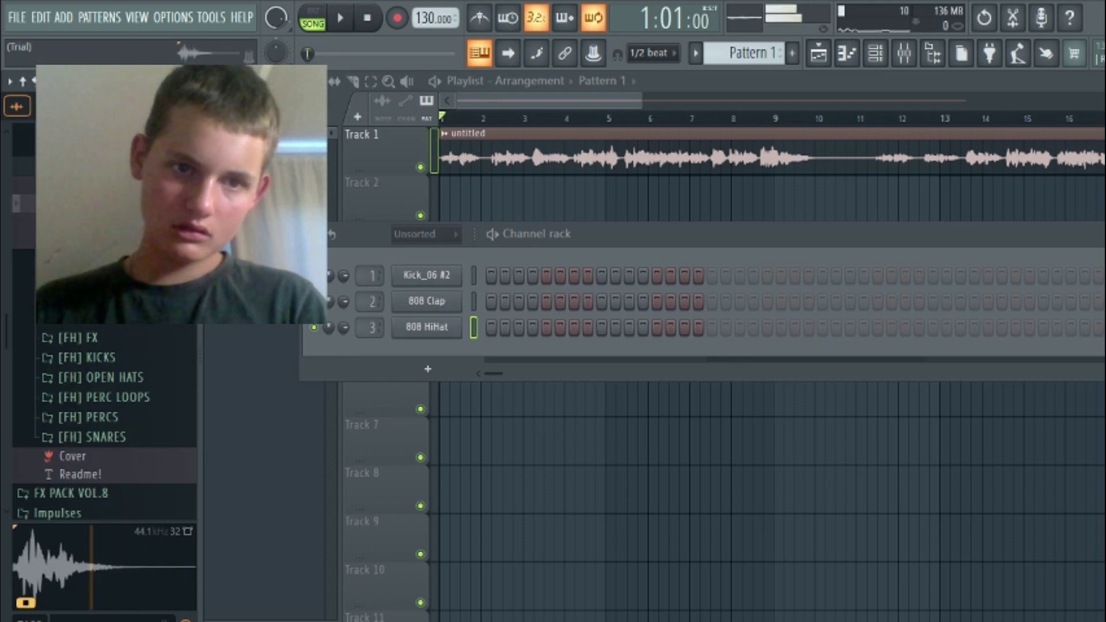
Audition drum samples in the browser's drum kits and place the chosen clap on the 808 Clap channel
key("Down")
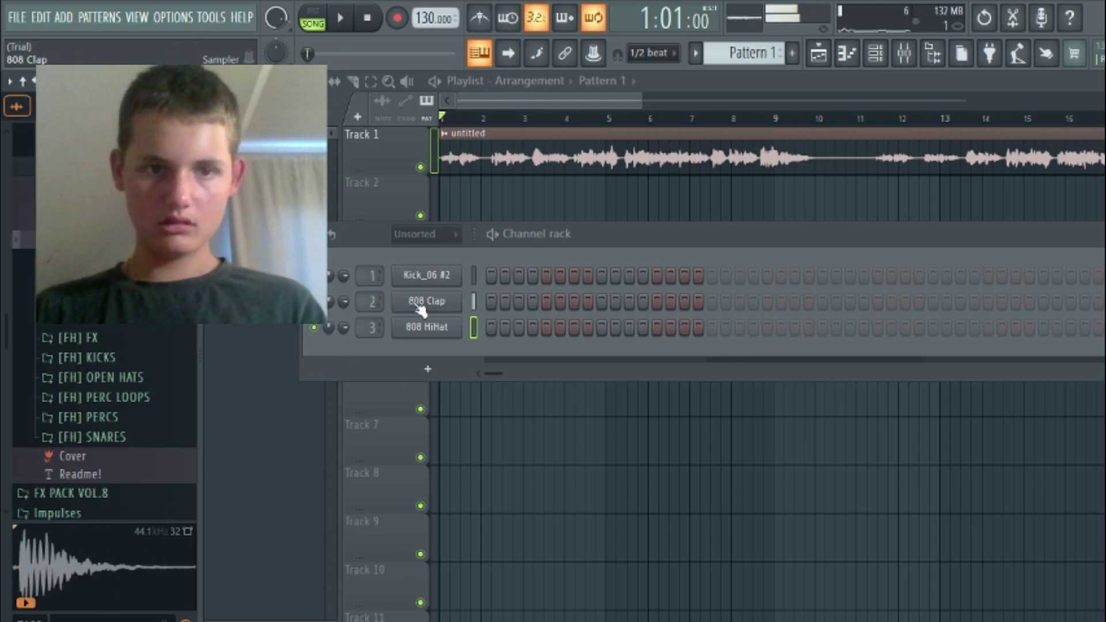
left_click(115, 185)
left_click(115, 203)
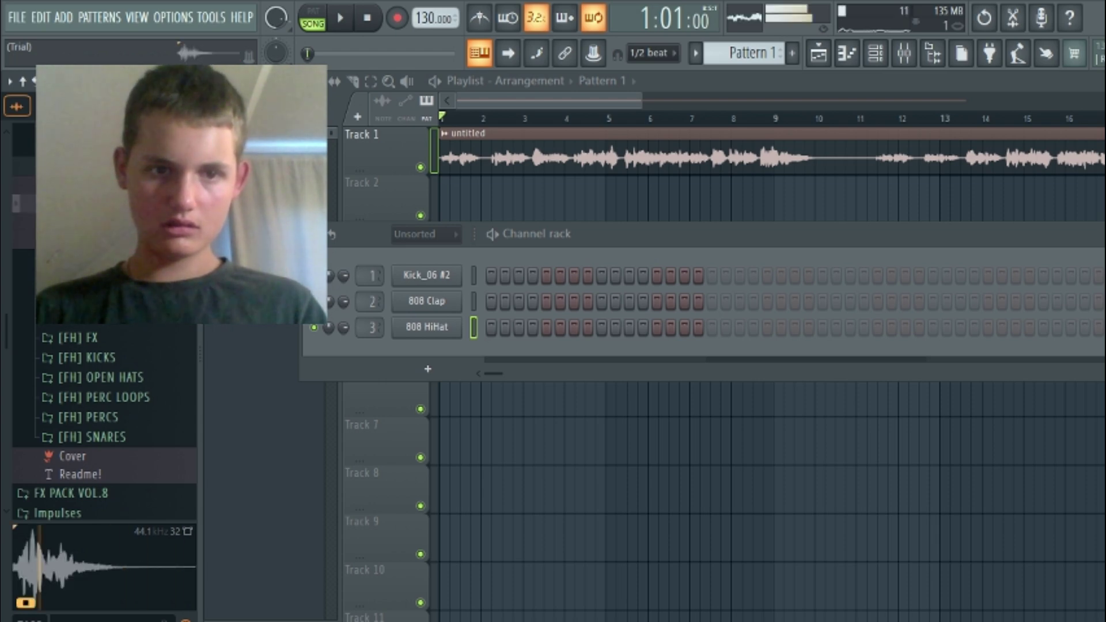
left_click(115, 221)
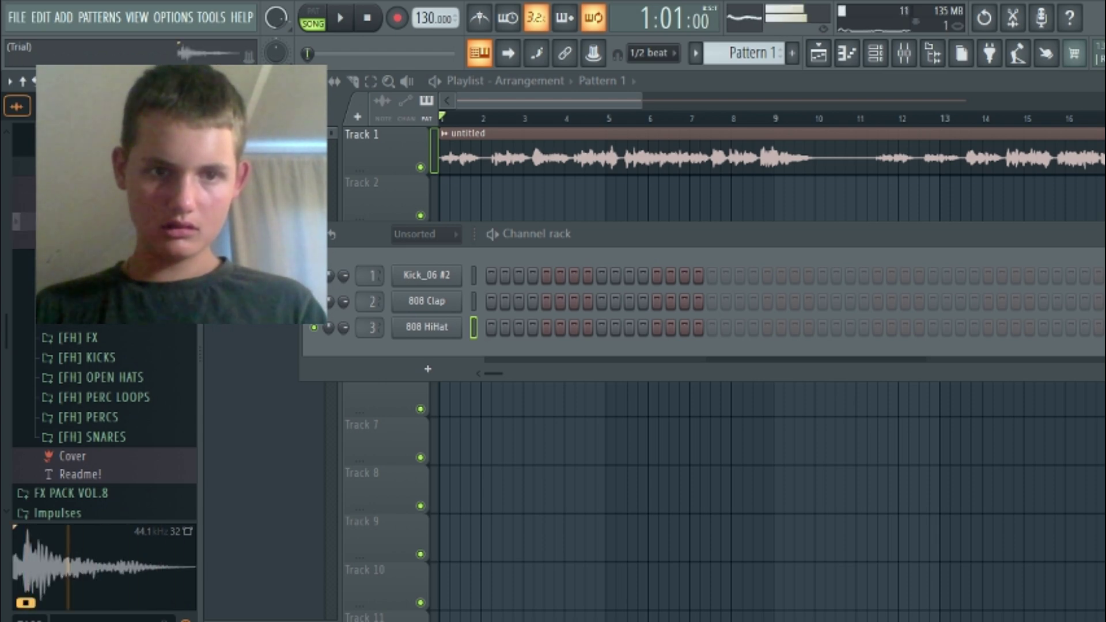
left_click_drag(87, 300, 425, 306)
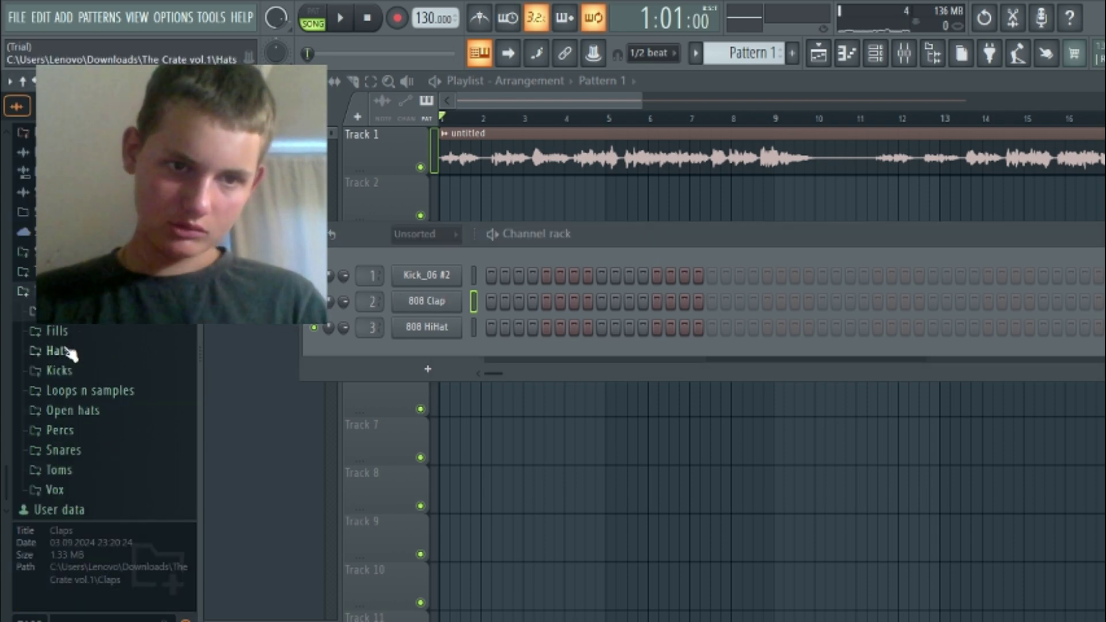
Audition the Hats samples of The Crate vol.1 and replace the 808 HiHat channel's sample with Hat 03 (ESG - Dance)
left_click(67, 352)
left_click(87, 371)
left_click(97, 390)
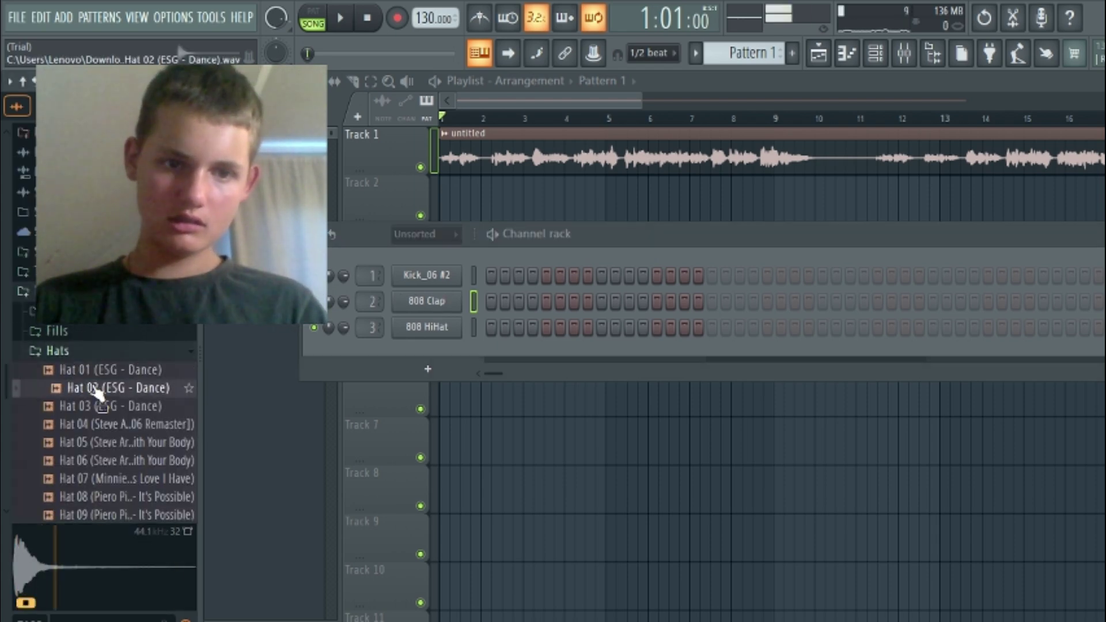
key("Up")
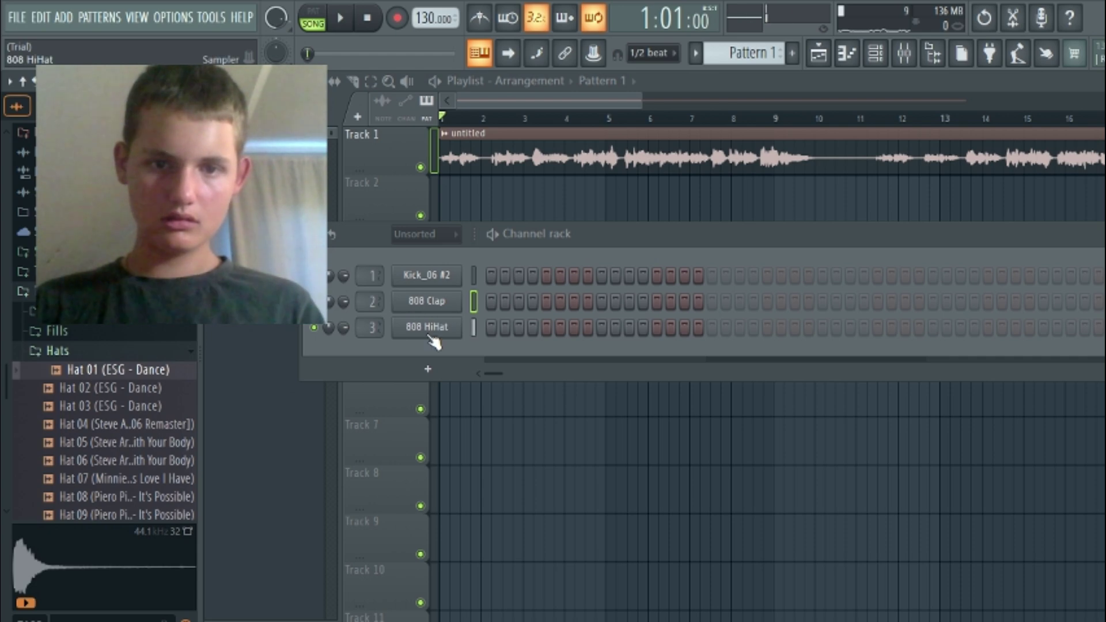
double_click(147, 372)
left_click(128, 373)
left_click_drag(131, 378, 389, 329)
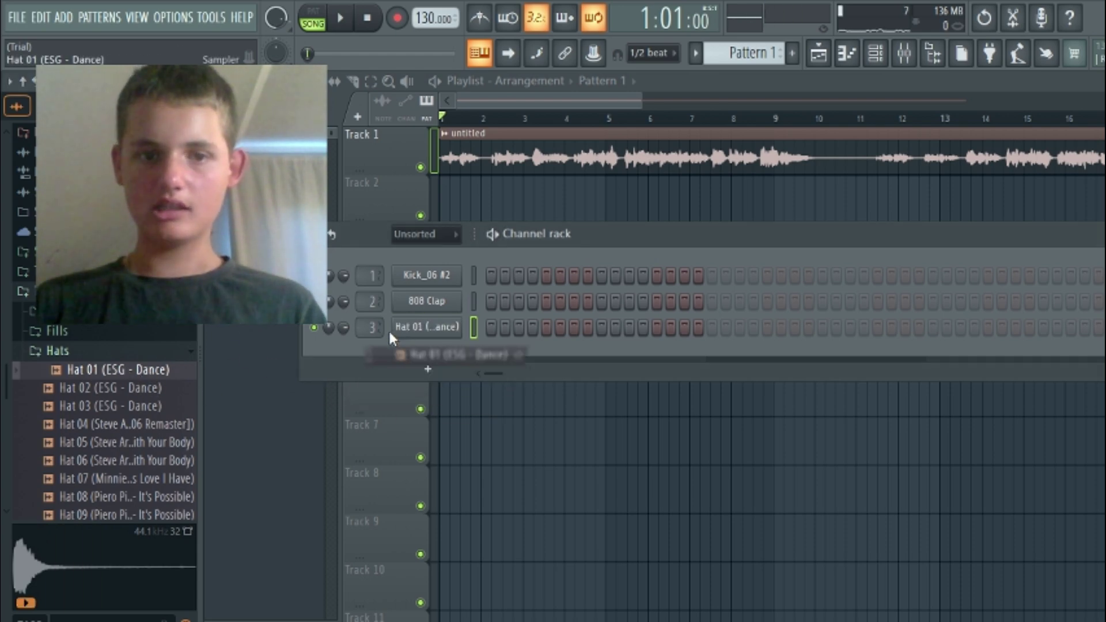
left_click(104, 406)
scroll(138, 425, "up", 5)
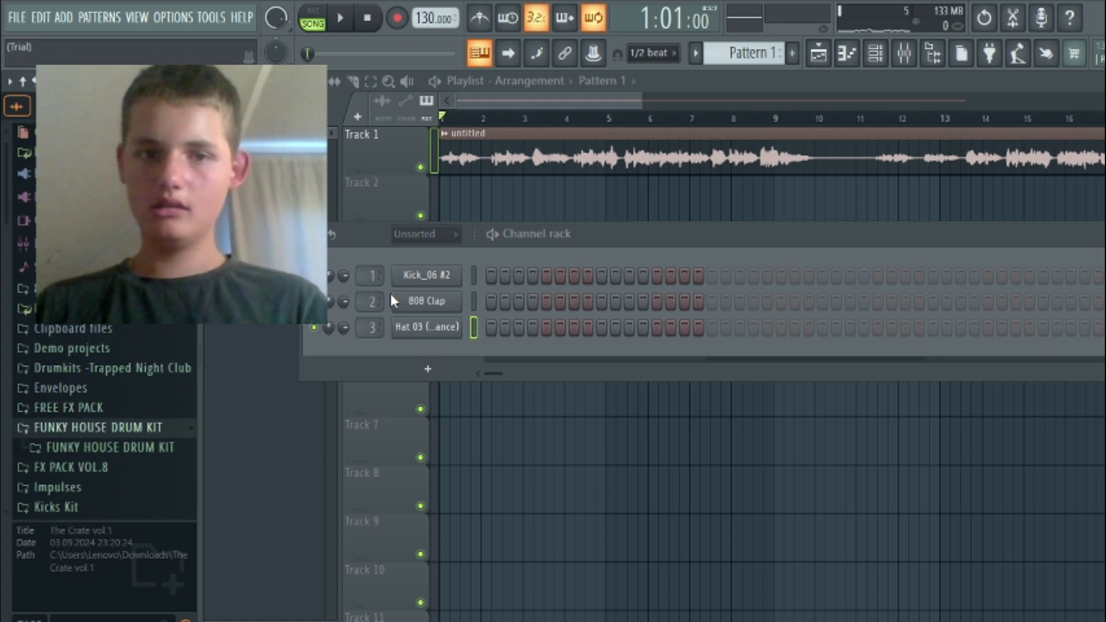
Fill the Kick_06 #2 channel on every 4th step and play the result in Pattern mode
right_click(426, 281)
left_click(645, 344)
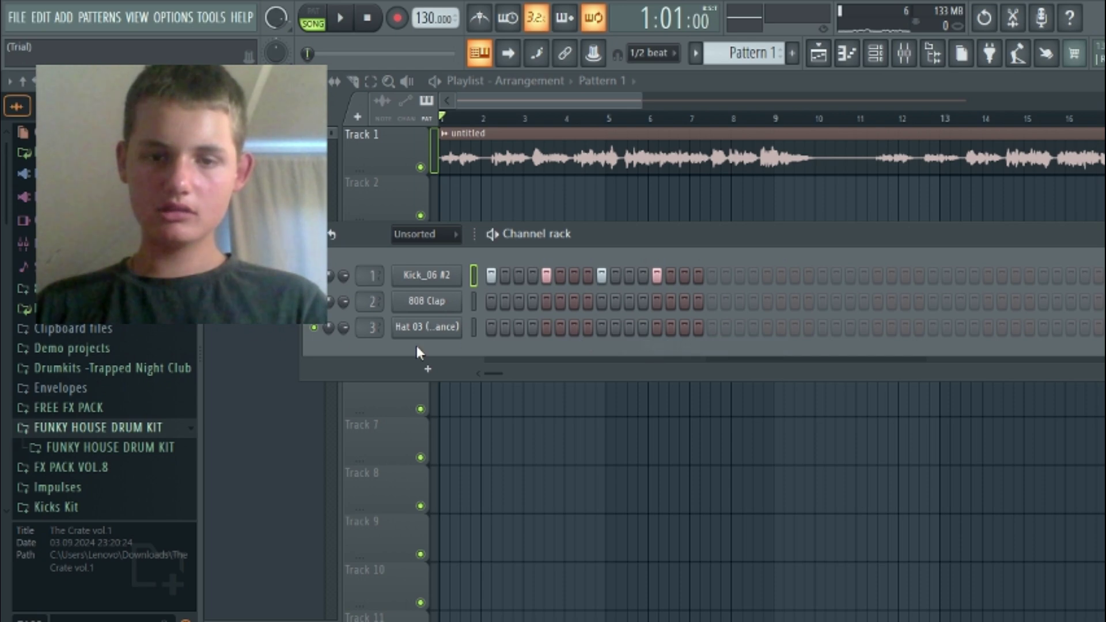
key("space")
key("space")
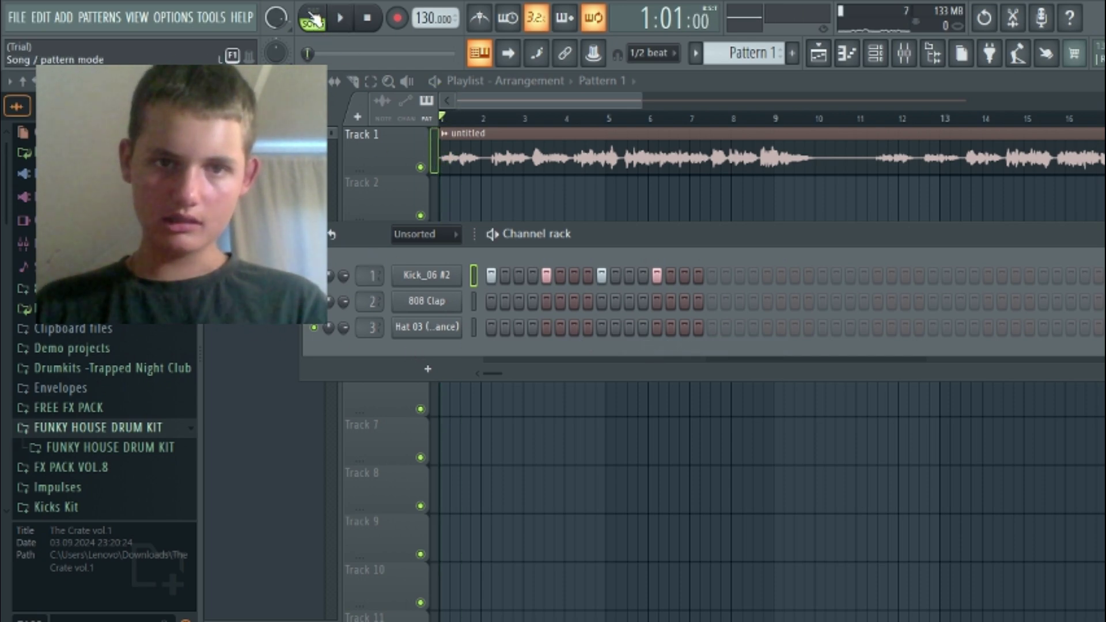
key("space")
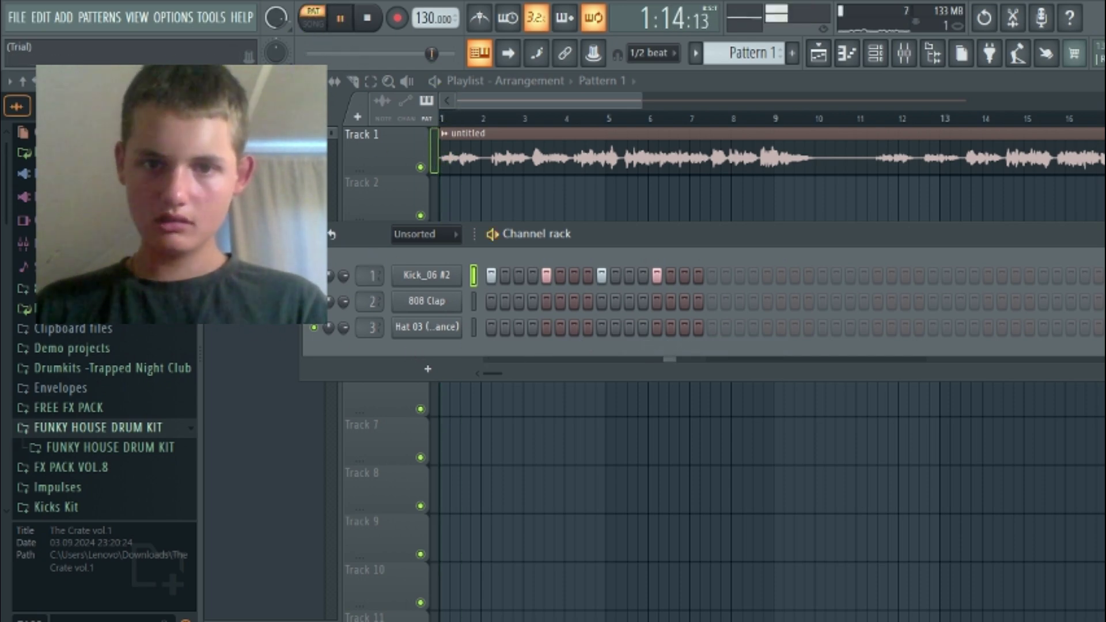
key("F6")
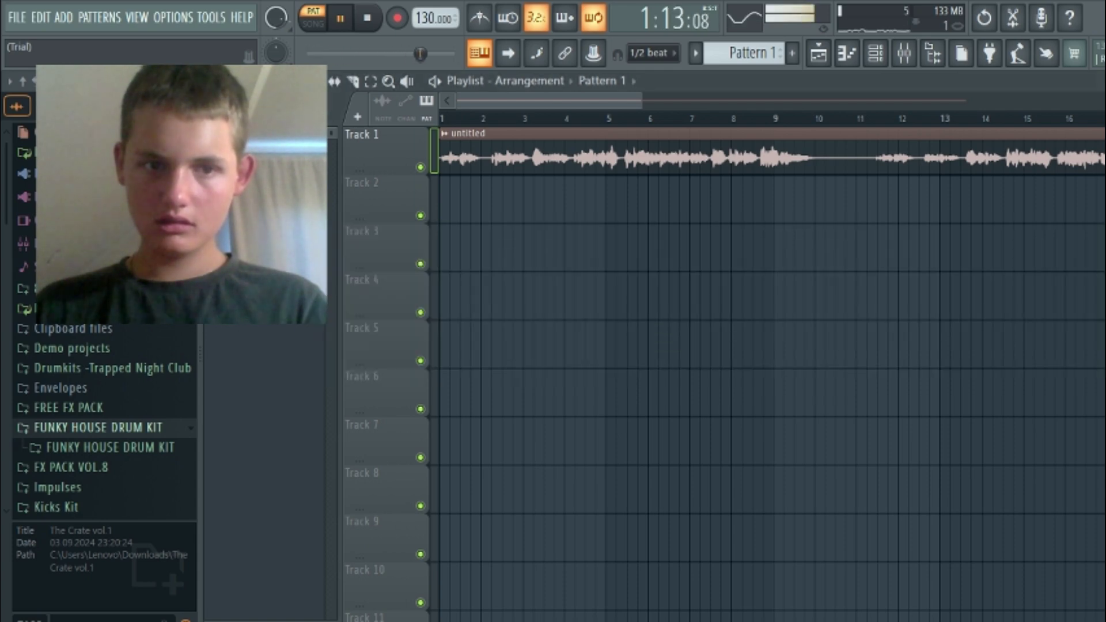
left_click(876, 53)
key("space")
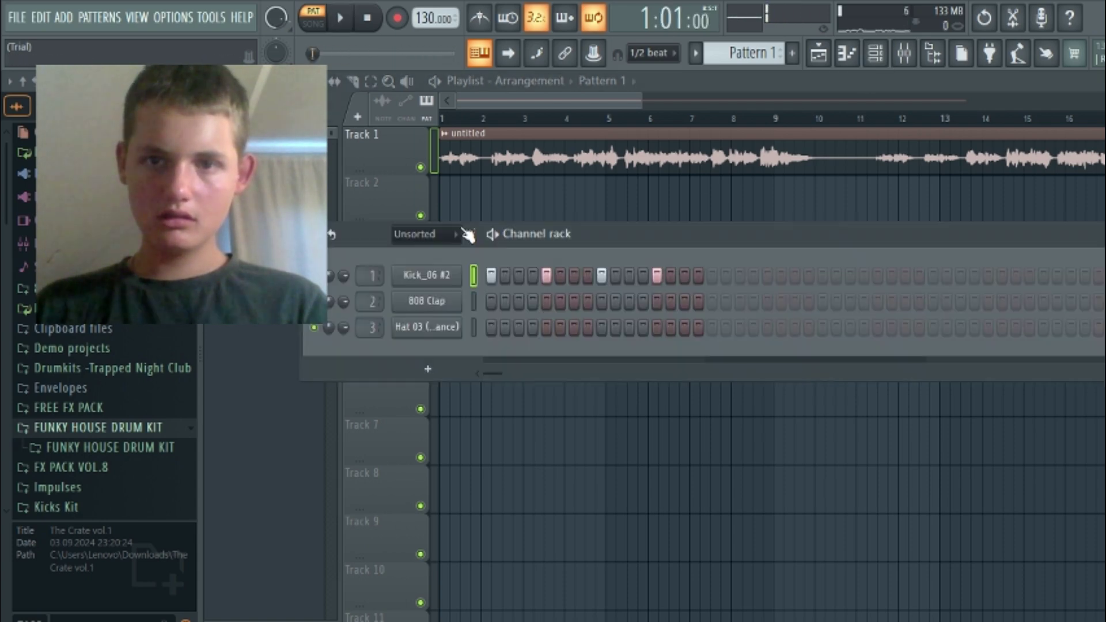
Fill the 808 Clap channel on every 8th step, rotated right four steps to land on every second kick
right_click(418, 304)
left_click(641, 392)
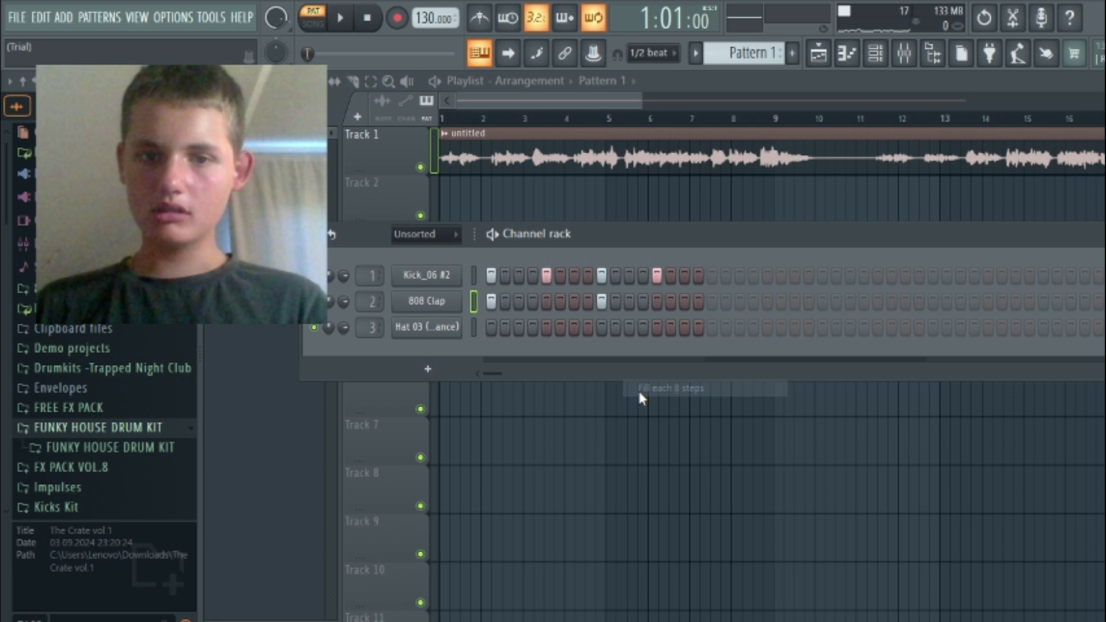
key("shift+Right")
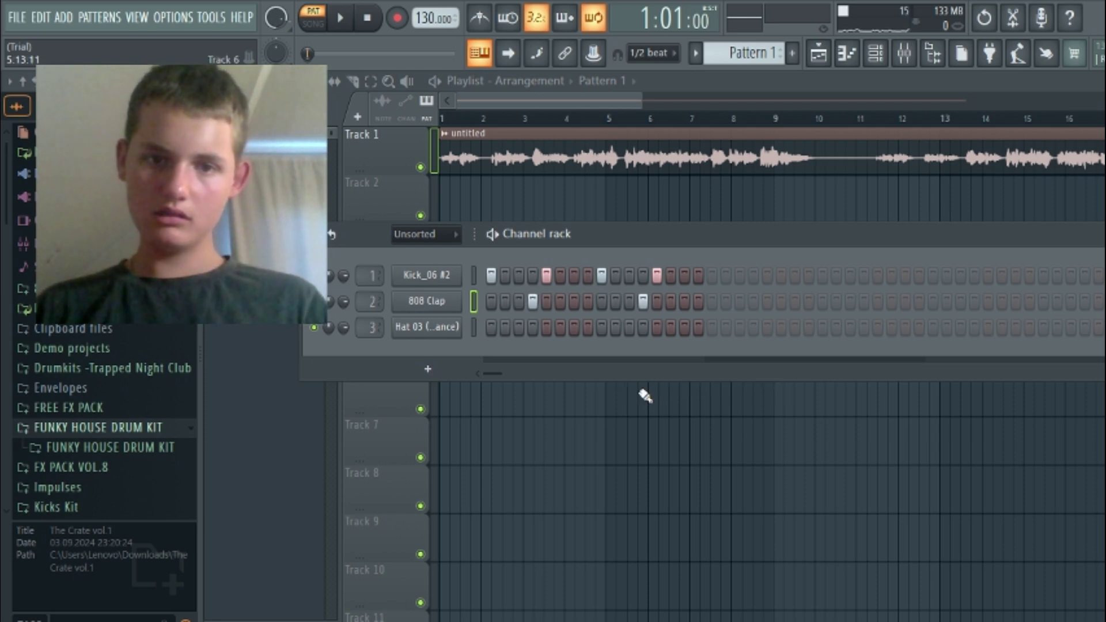
key("space")
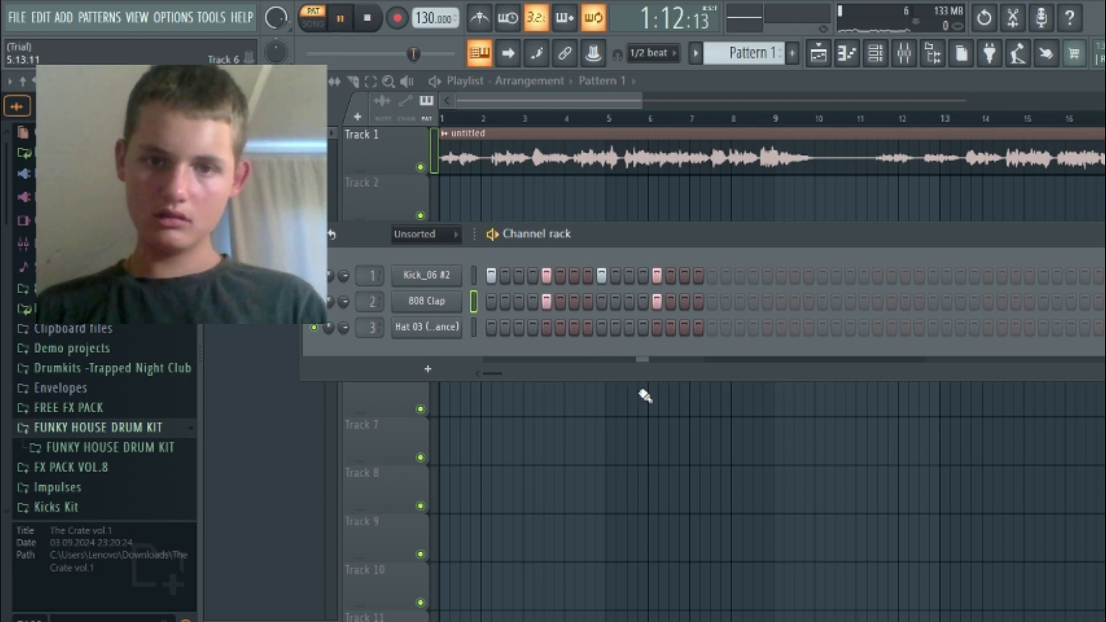
key("space")
Extend the kick and clap sequences of Pattern 1 to 32 steps and play the pattern
left_click(713, 301)
key("space")
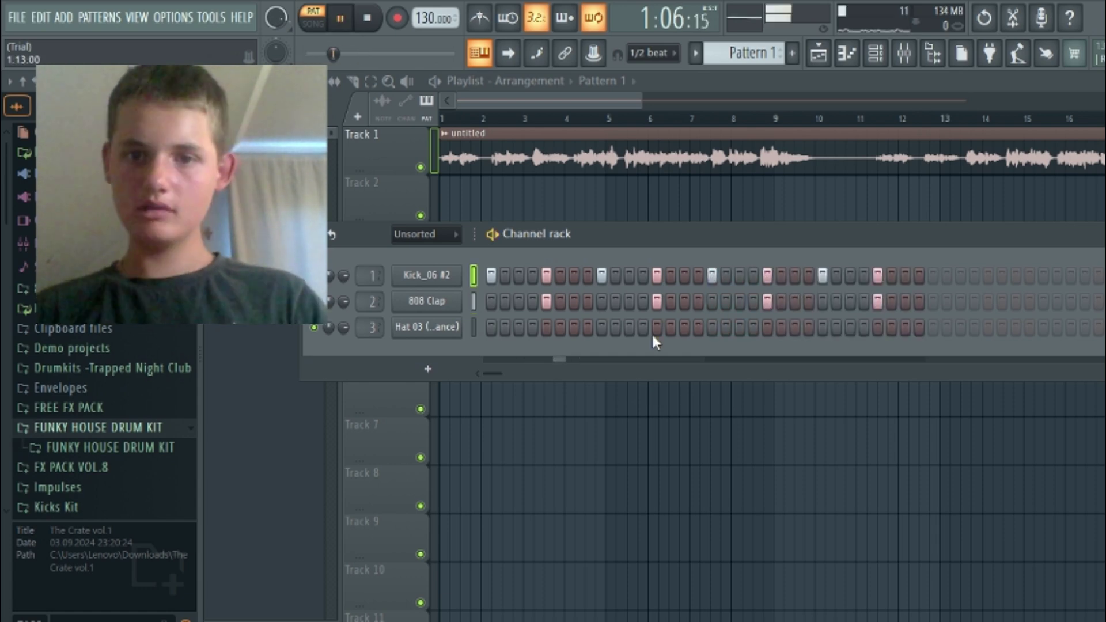
key("space")
Fill the Hat 03 channel on every 4th step and rotate it right two steps to the offbeats, checking by playback
right_click(425, 276)
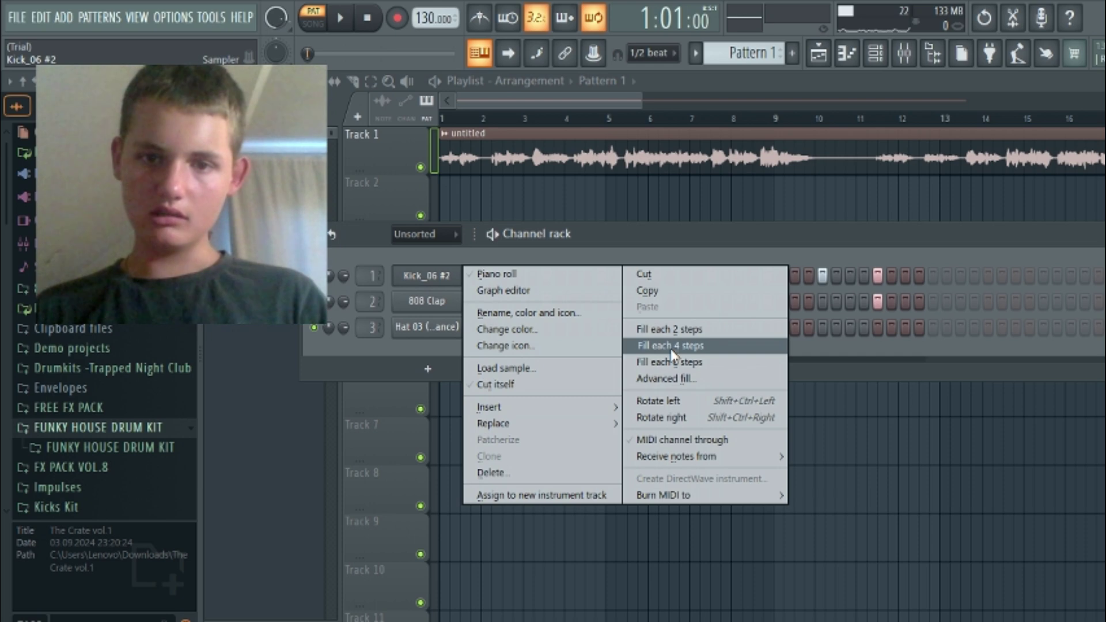
left_click(424, 344)
right_click(449, 327)
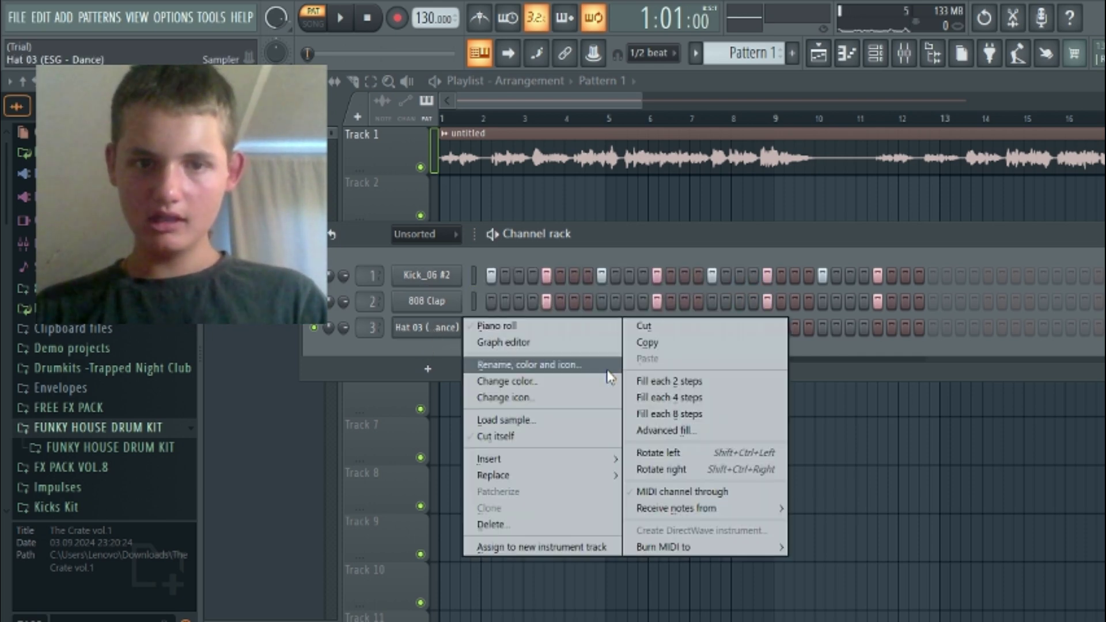
left_click(676, 397)
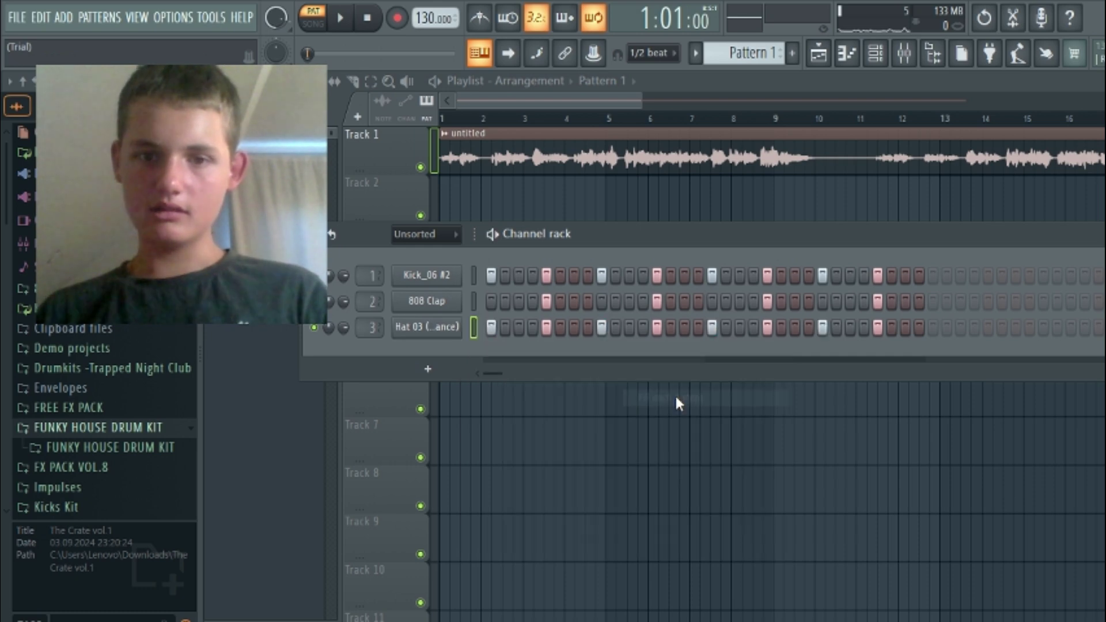
key("ctrl+shift+Right")
key("space")
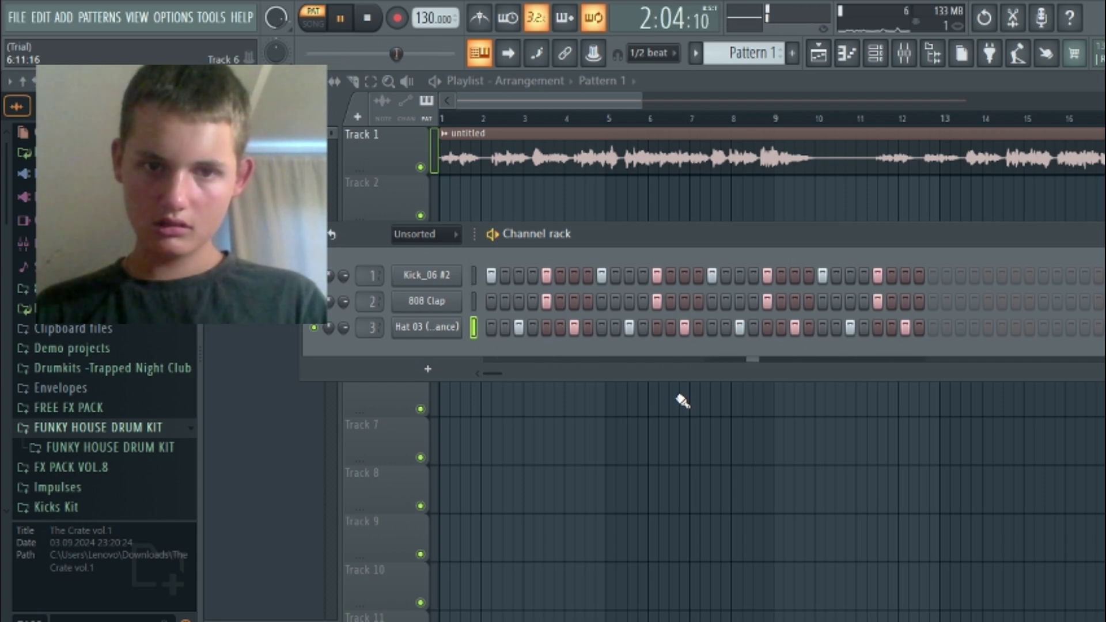
key("space")
Place Pattern 1 on Track 2 of the Playlist and play it in Song mode together with the untitled clip
left_click(278, 370)
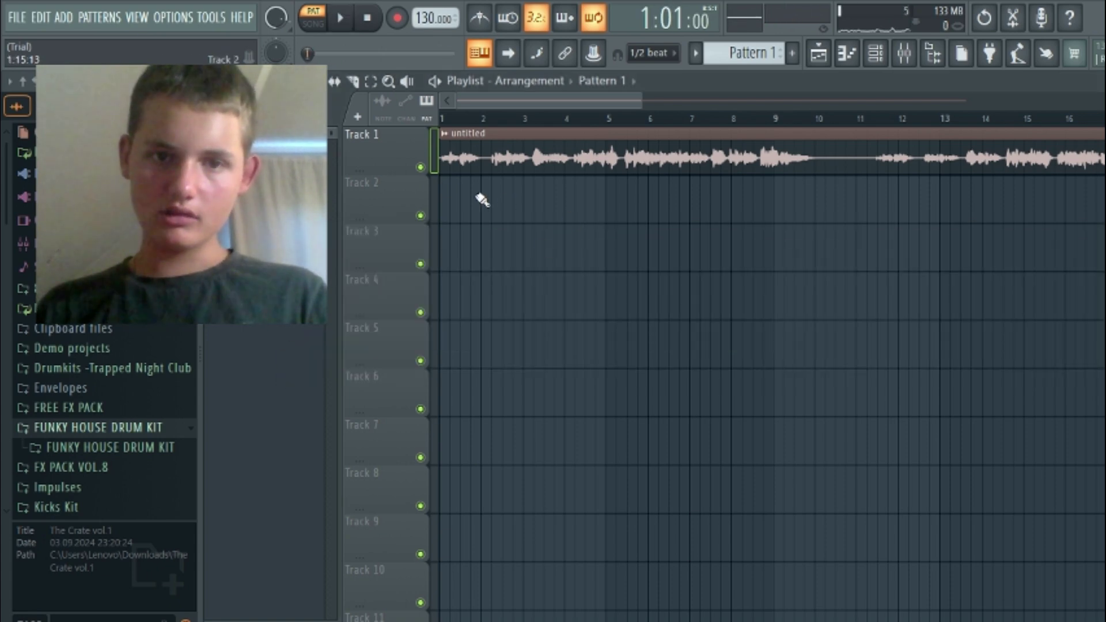
left_click(448, 200)
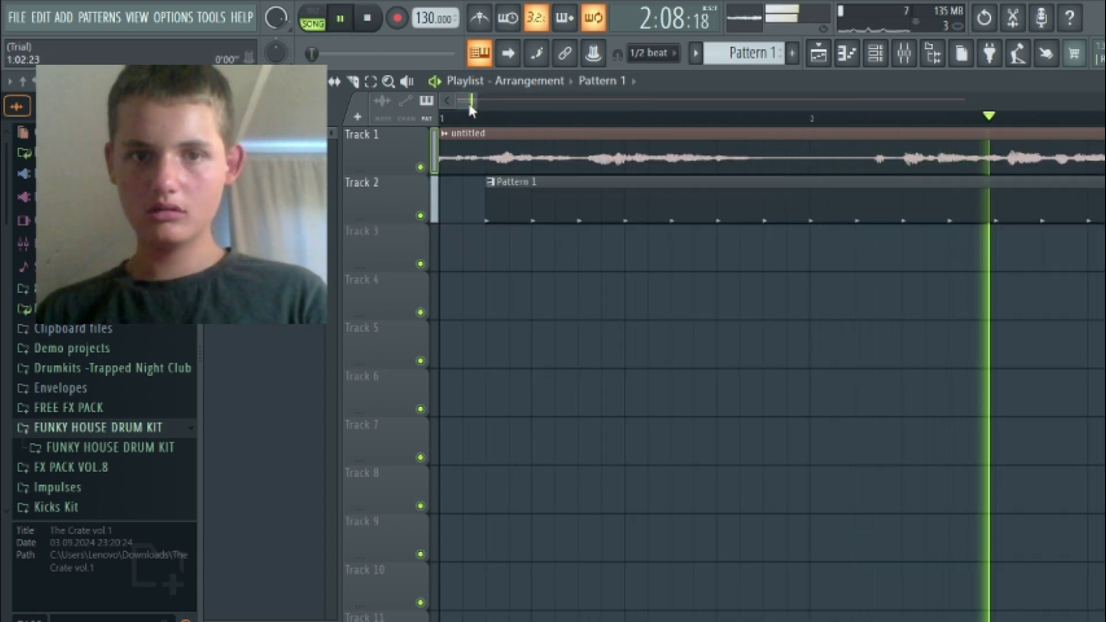
key("space")
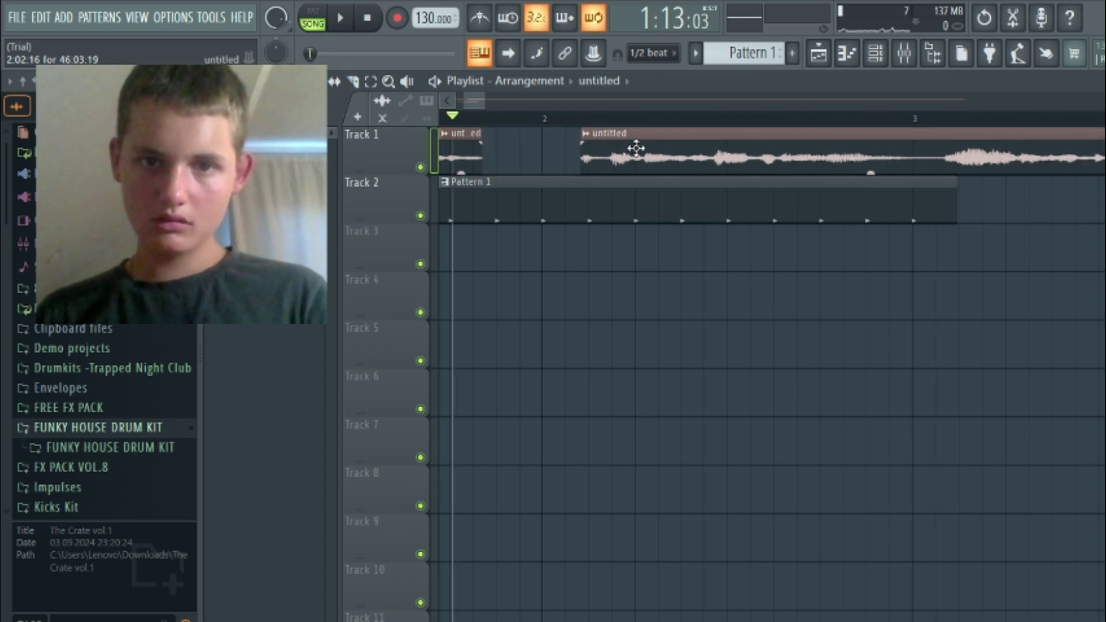
Move the second untitled clip on Track 1 earlier to start at bar 2, checking its alignment with the beat by playback
left_click_drag(638, 148, 614, 151)
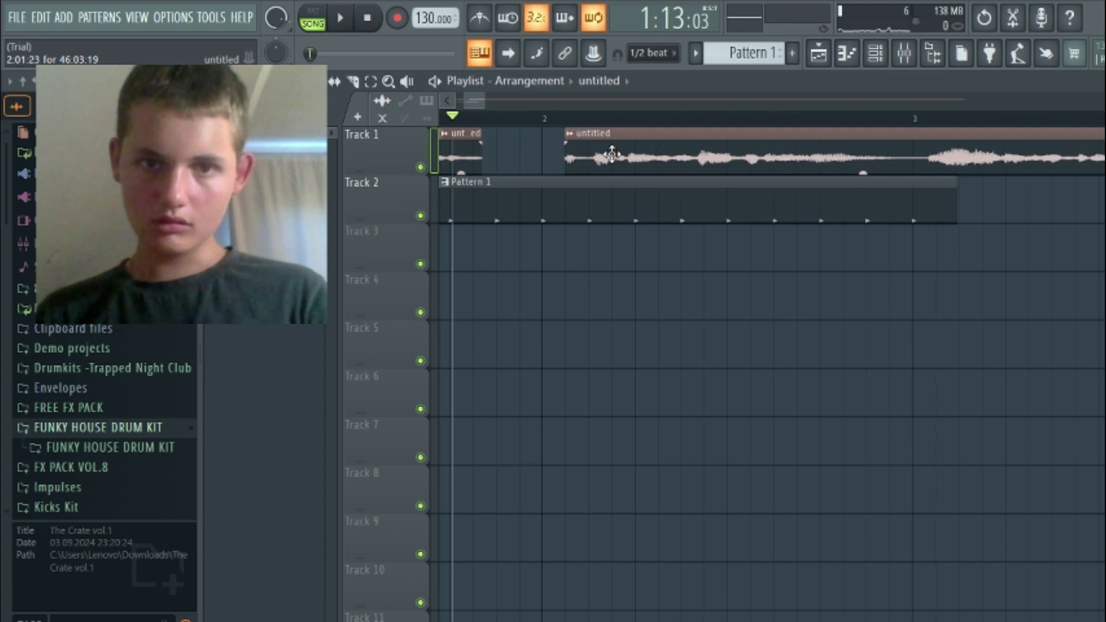
key("space")
left_click_drag(613, 154, 587, 153)
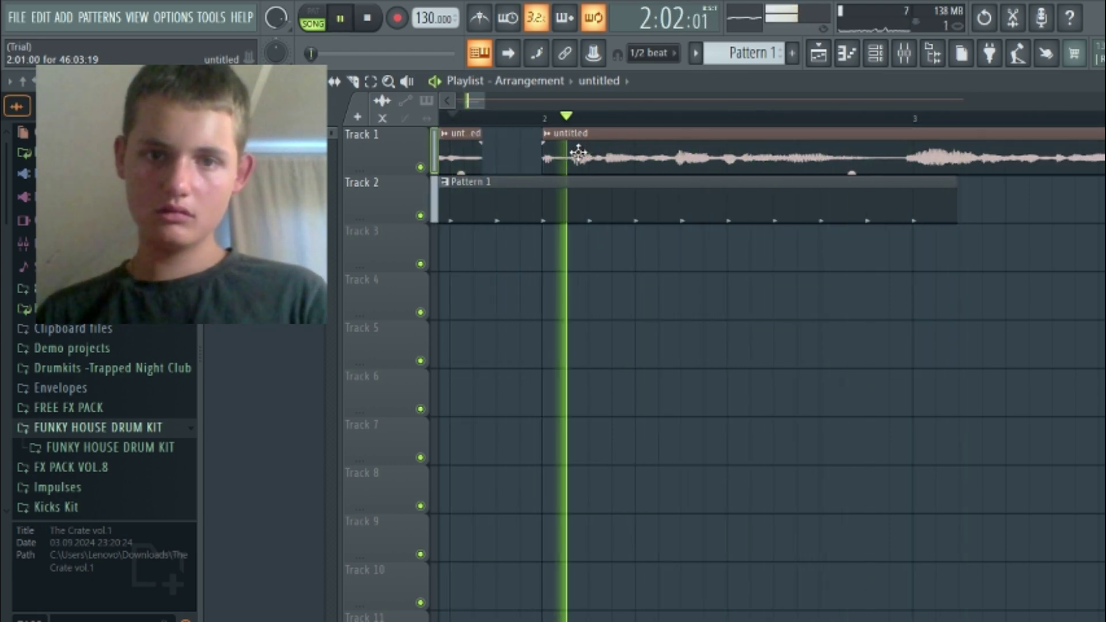
left_click_drag(474, 104, 467, 104)
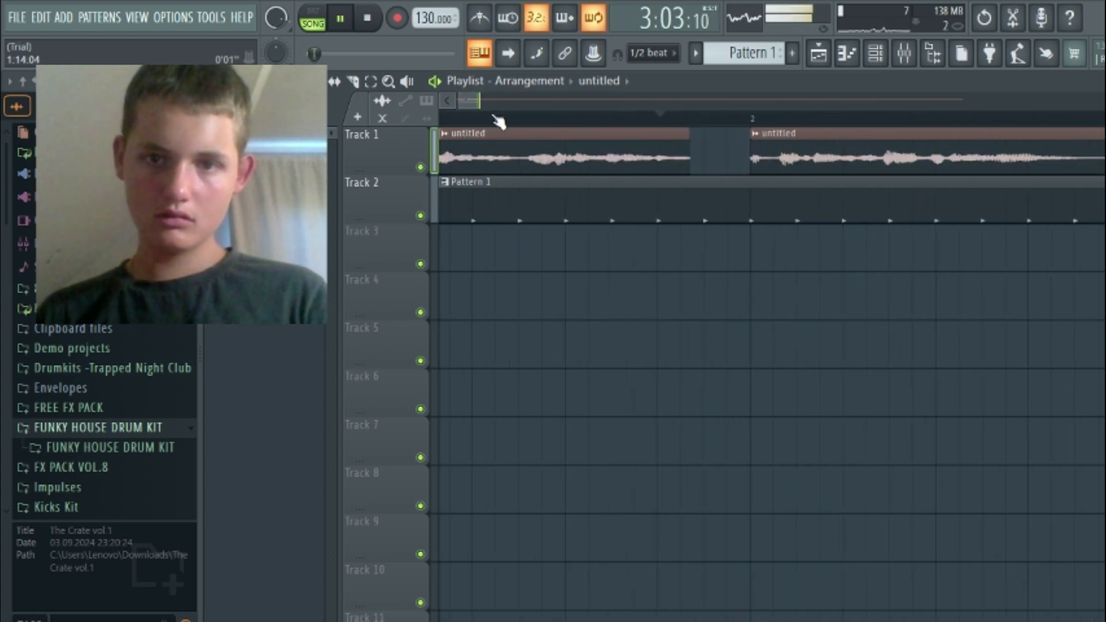
key("space")
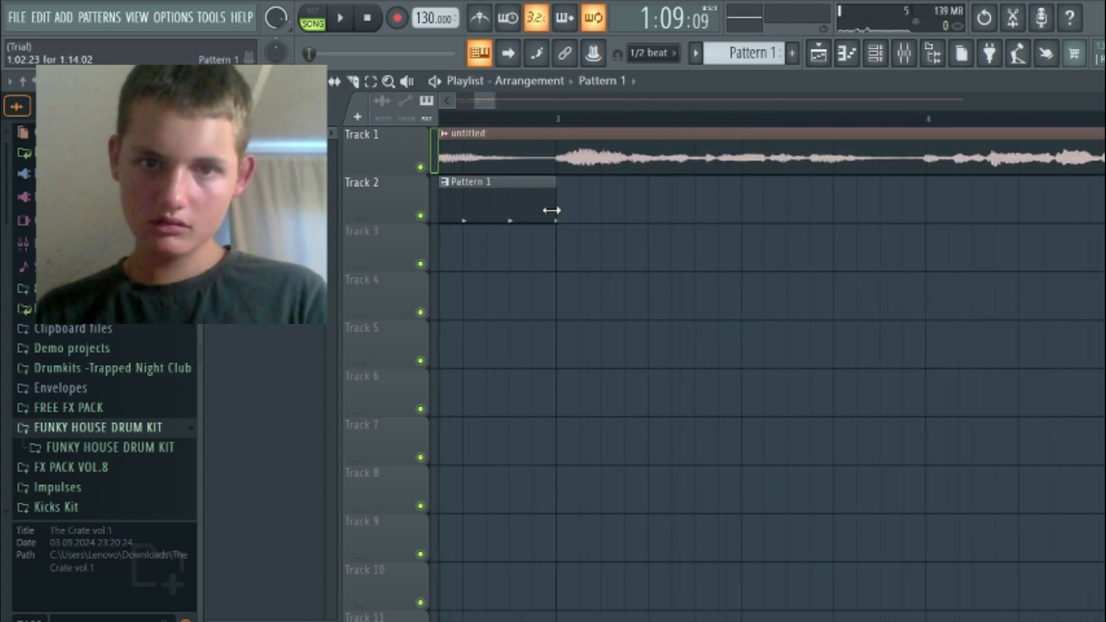
Add a second Pattern 1 clip on Track 2 just after the start of bar 3 and play it with the audio
key("space")
left_click(500, 121)
left_click(502, 121)
key("space")
left_click_drag(570, 203, 608, 221)
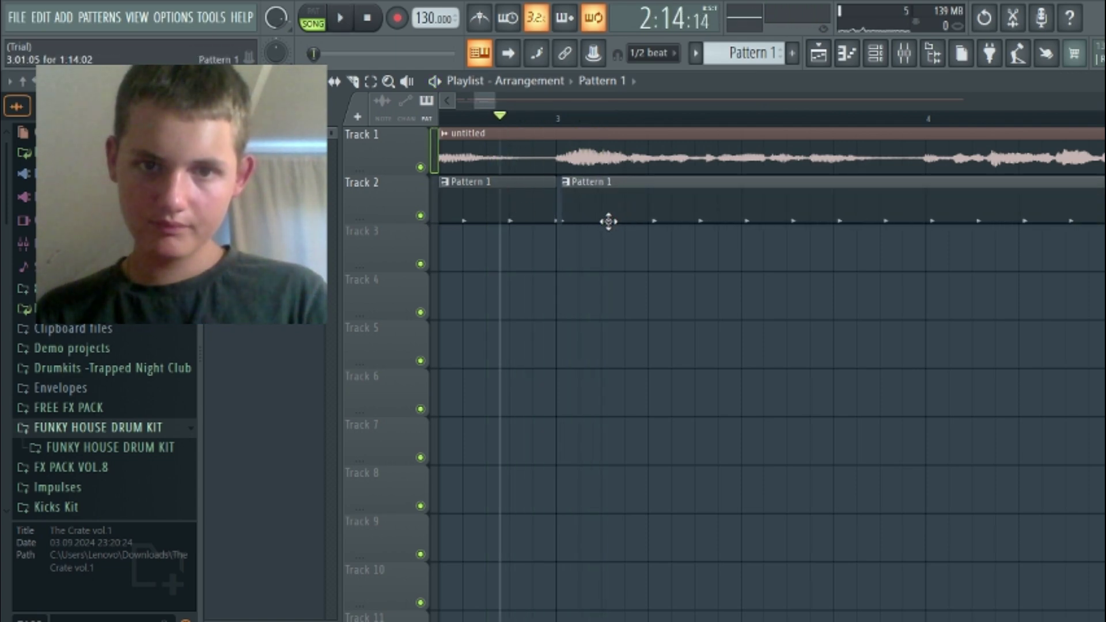
key("space")
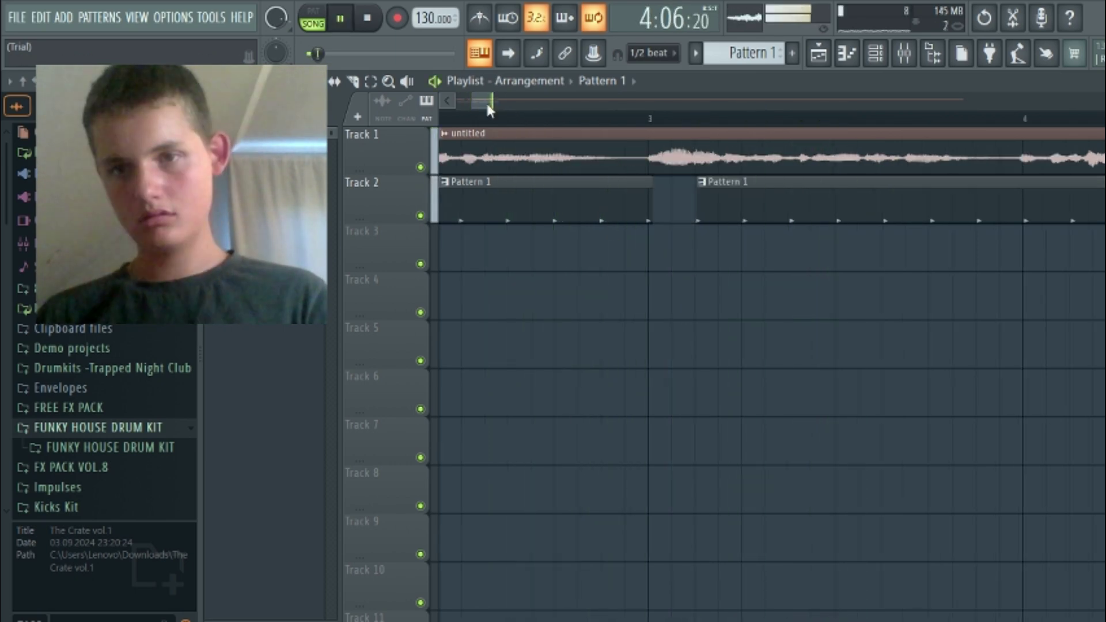
key("space")
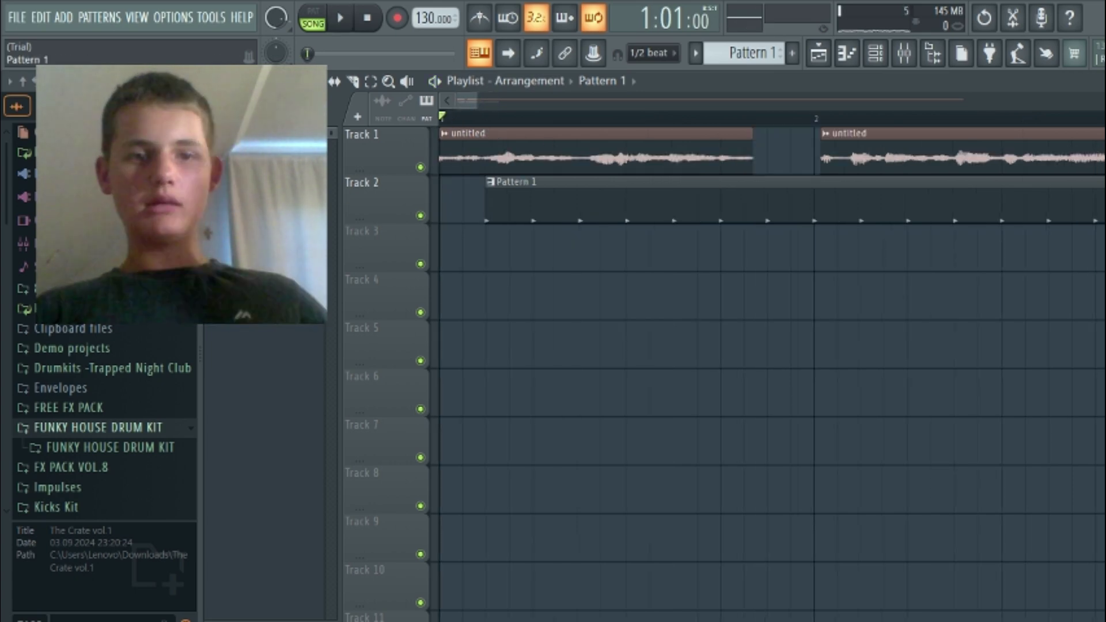
Create Pattern 2, add a Harmless synth channel to it and audition notes on its keyboard
key("plus")
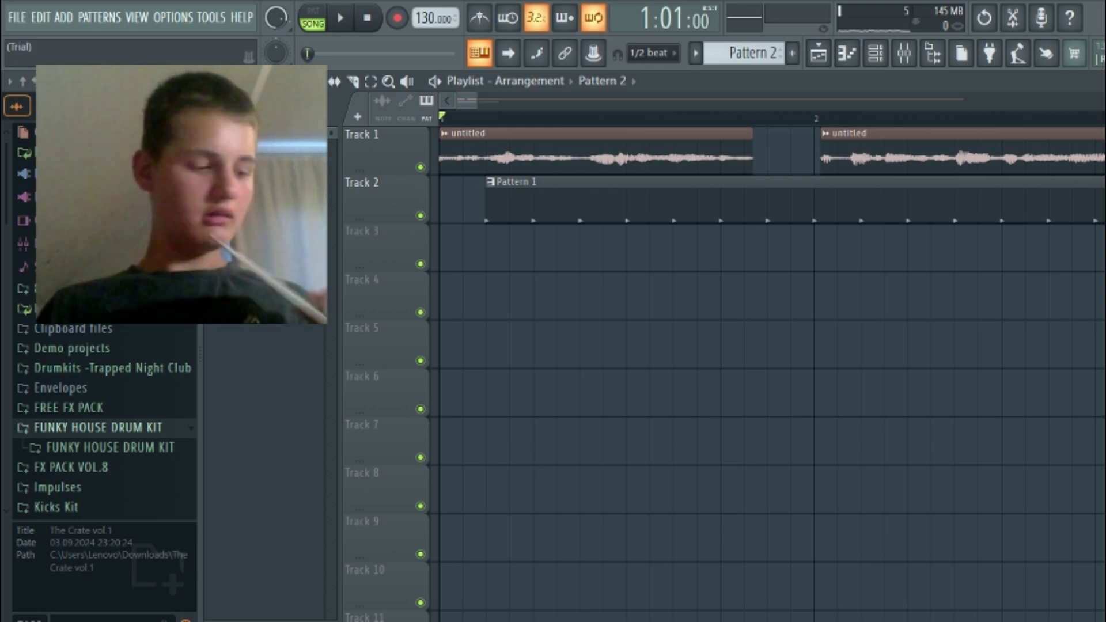
left_click(876, 53)
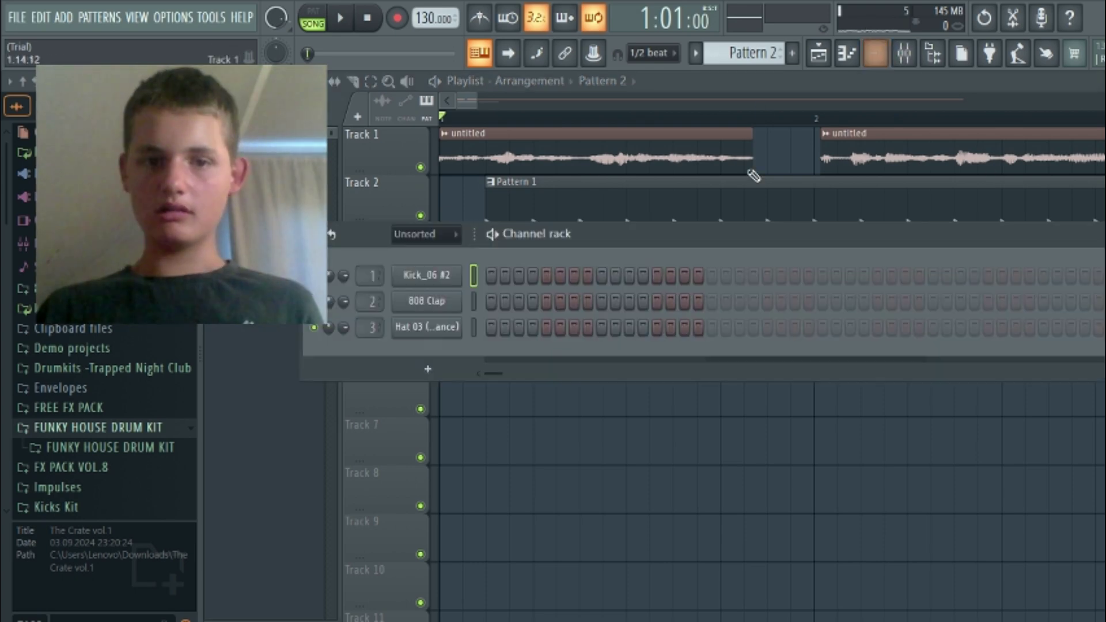
left_click(428, 369)
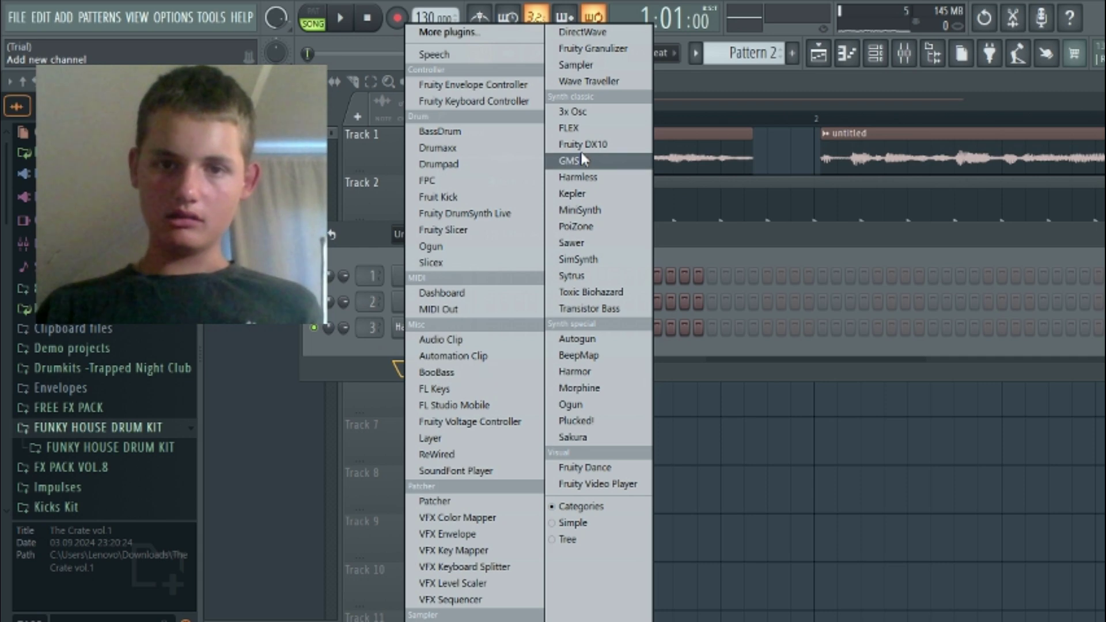
left_click(610, 177)
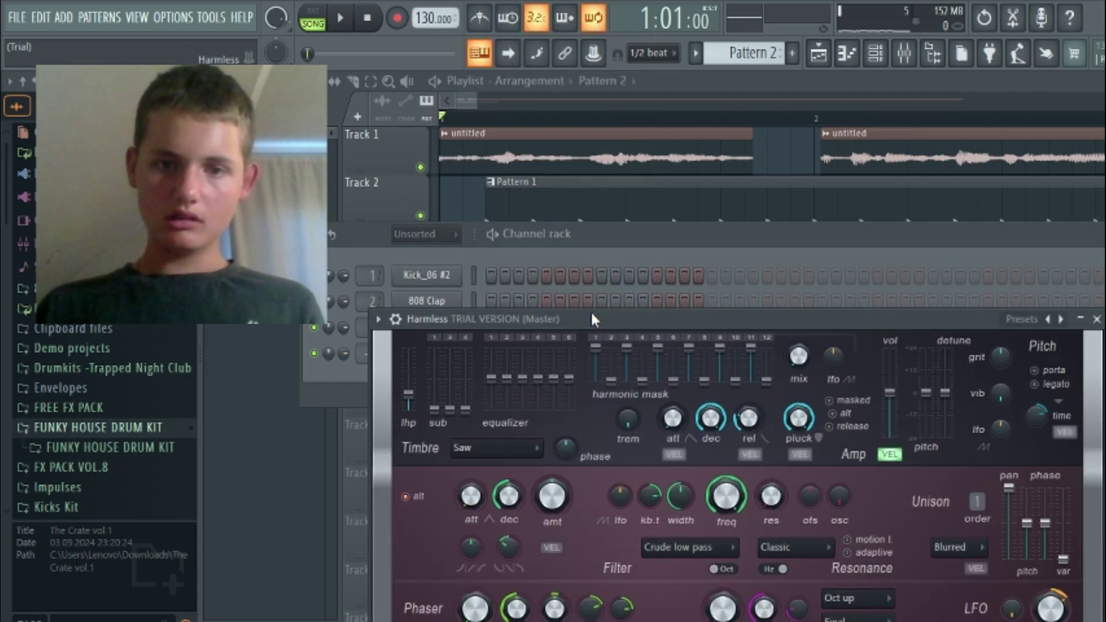
left_click_drag(594, 320, 591, 153)
left_click_drag(682, 620, 560, 616)
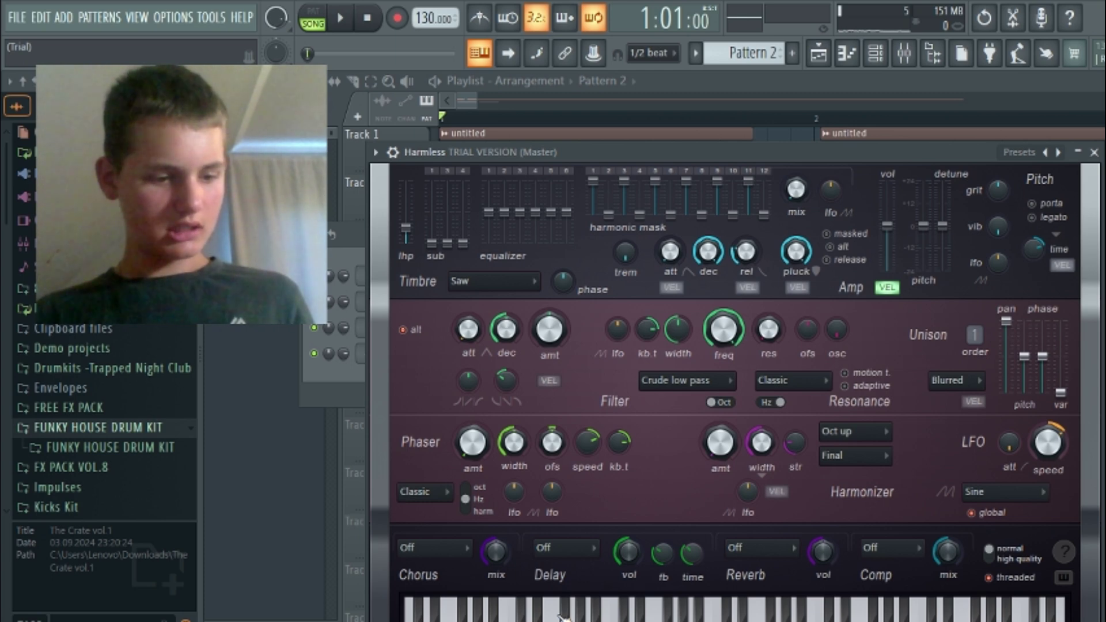
Load the Blue Sunday SF bass preset in Harmless and audition its sound
left_click(379, 153)
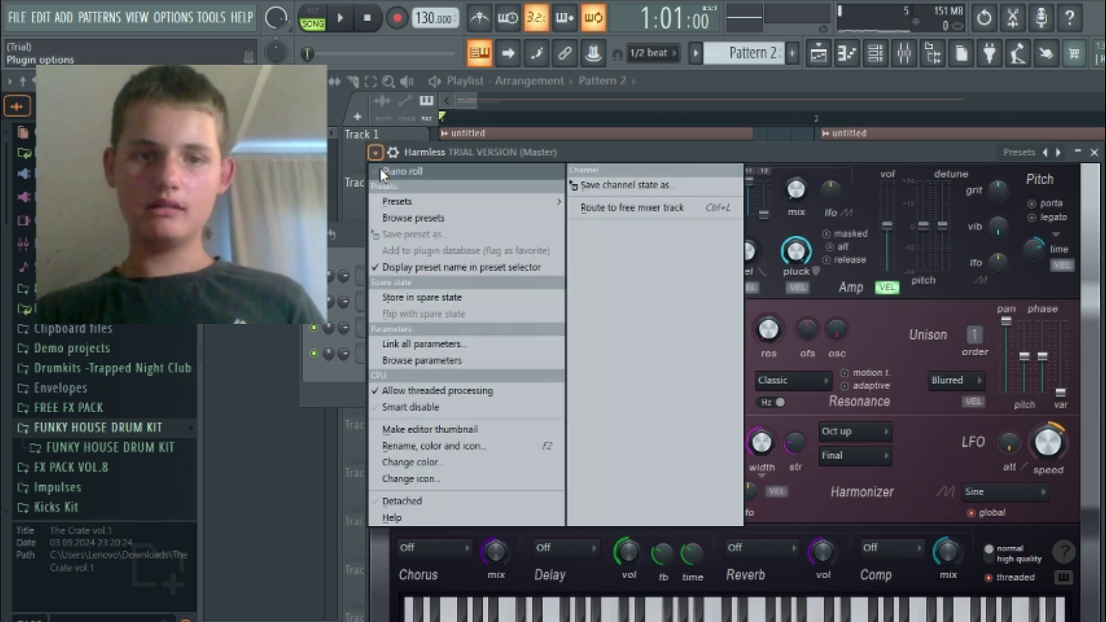
mouse_move(399, 206)
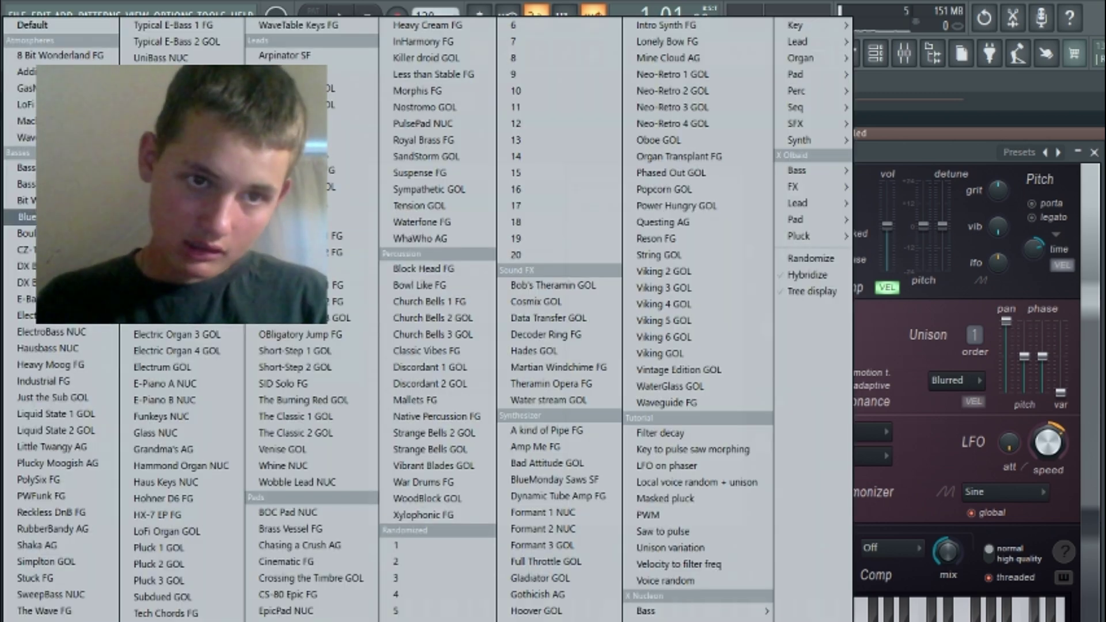
left_click(68, 216)
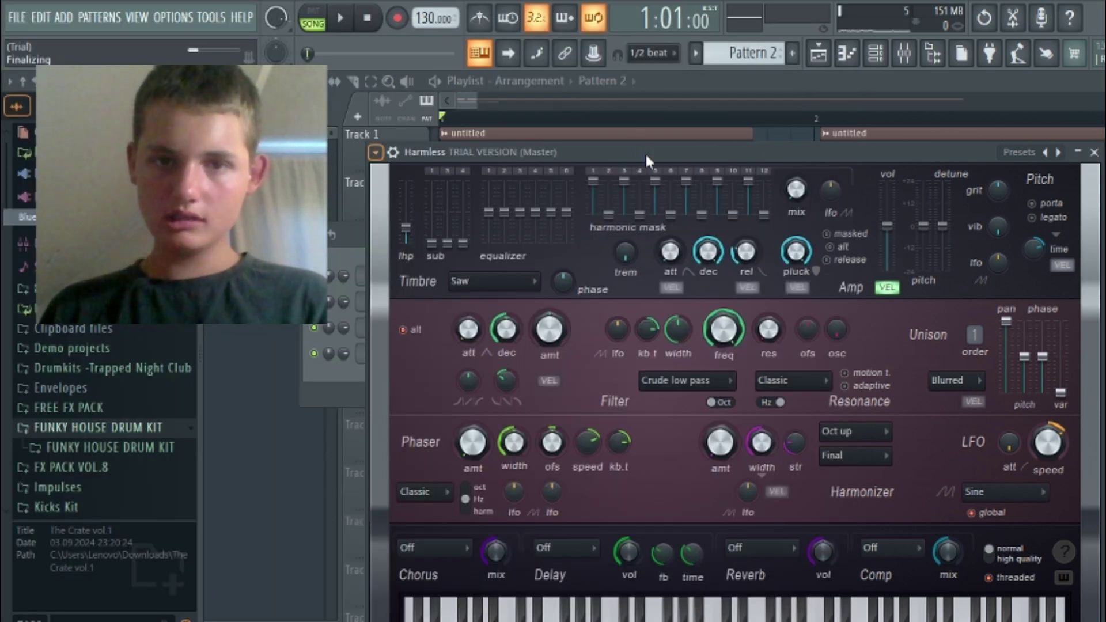
left_click_drag(645, 154, 624, 109)
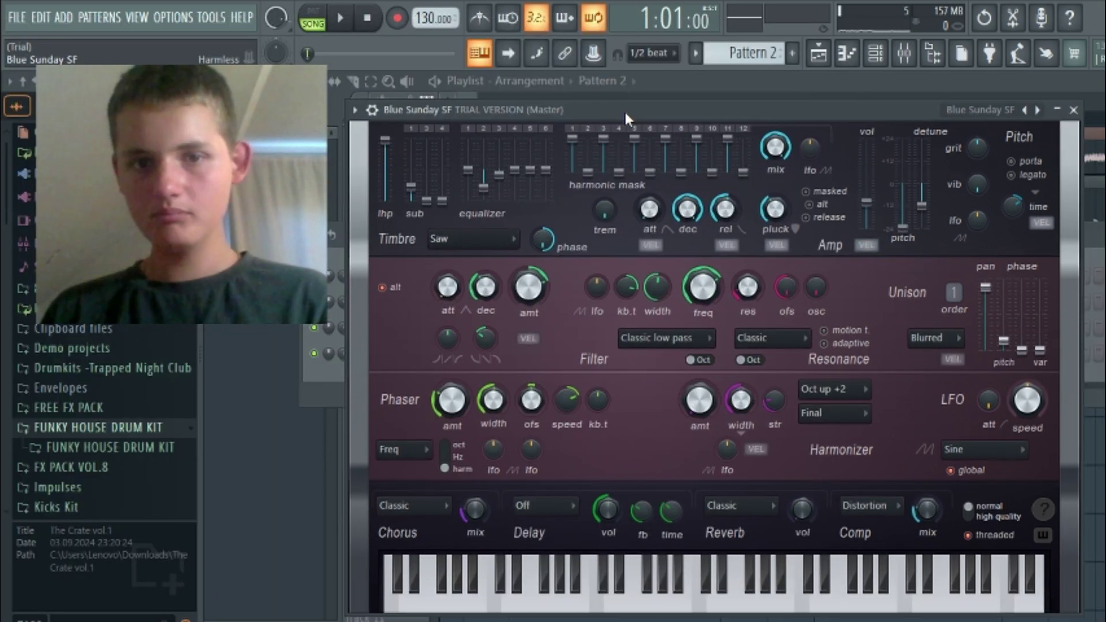
left_click(679, 600)
key("space")
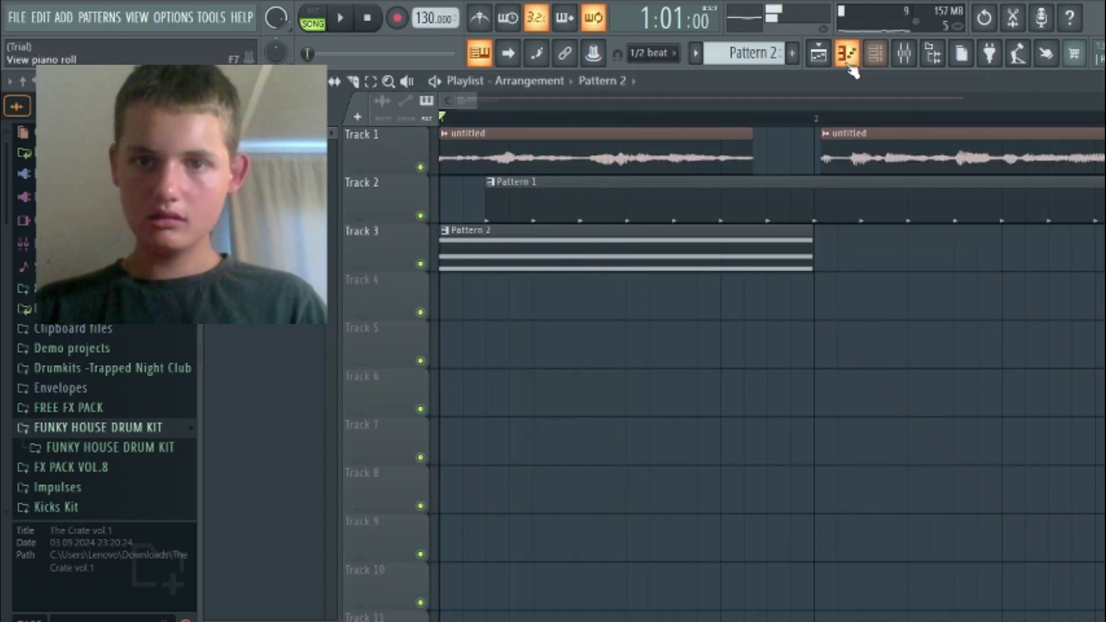
Try transposing the held chord in Pattern 2 up an octave and shifting its notes in the piano roll
left_click(848, 53)
key("ctrl+Up")
key("space")
key("space")
left_click_drag(634, 216, 531, 216)
left_click_drag(531, 406, 396, 385)
left_click_drag(657, 403, 945, 413)
left_click_drag(610, 543, 578, 147)
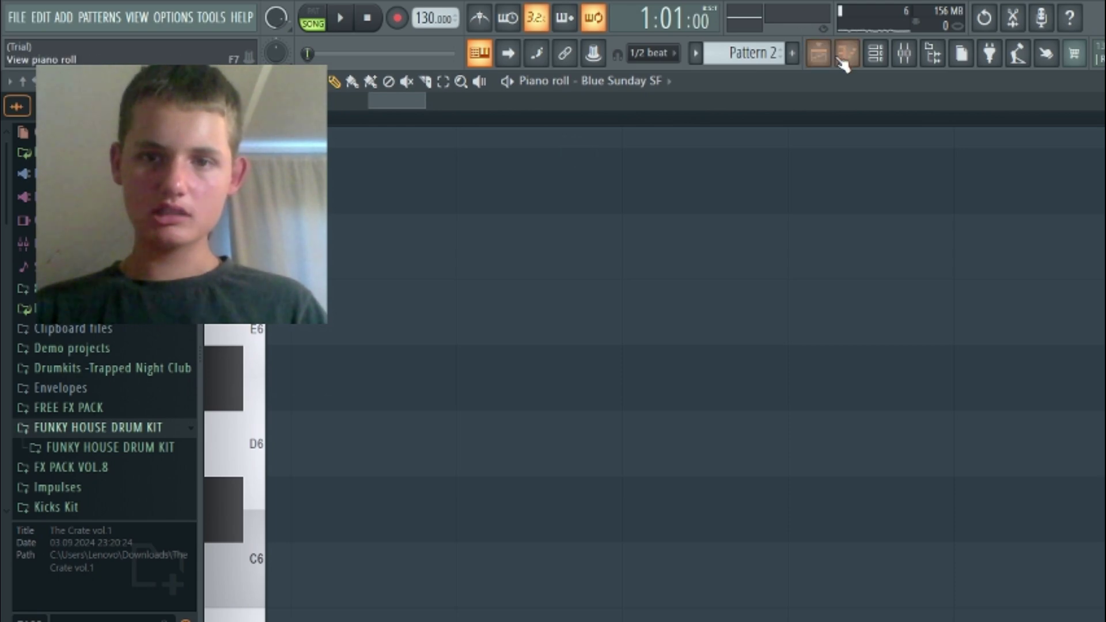
Enter short Blue Sunday SF notes on G5 and F5 in bar 1 of Pattern 2 and play them
left_click(518, 117)
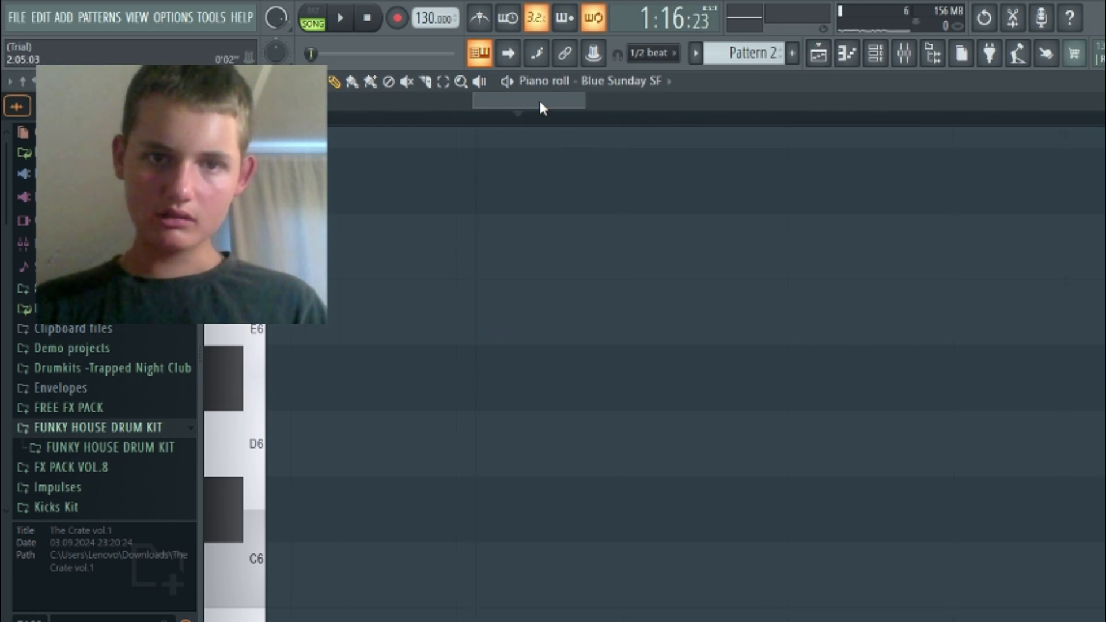
scroll(250, 399, "down", 2)
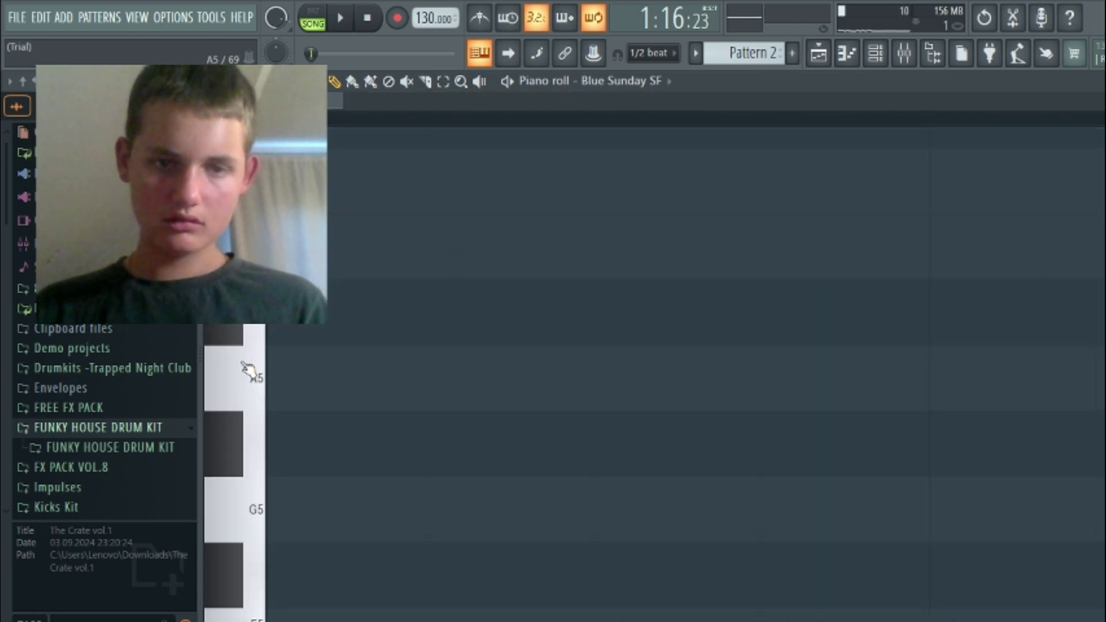
scroll(243, 365, "down", 6)
scroll(249, 369, "down", 10)
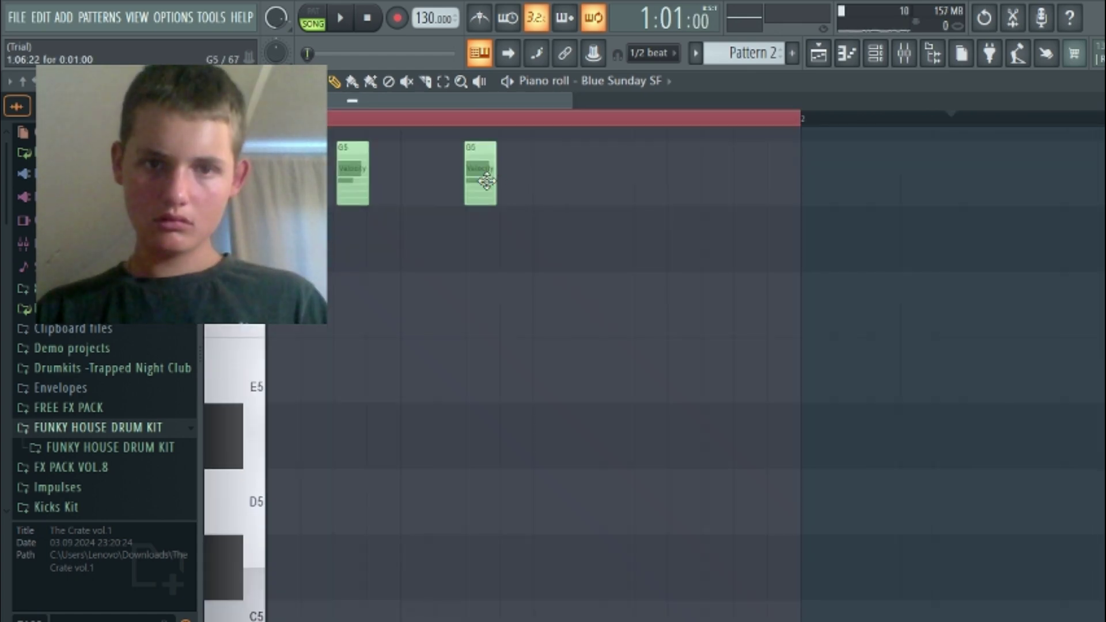
left_click(490, 181)
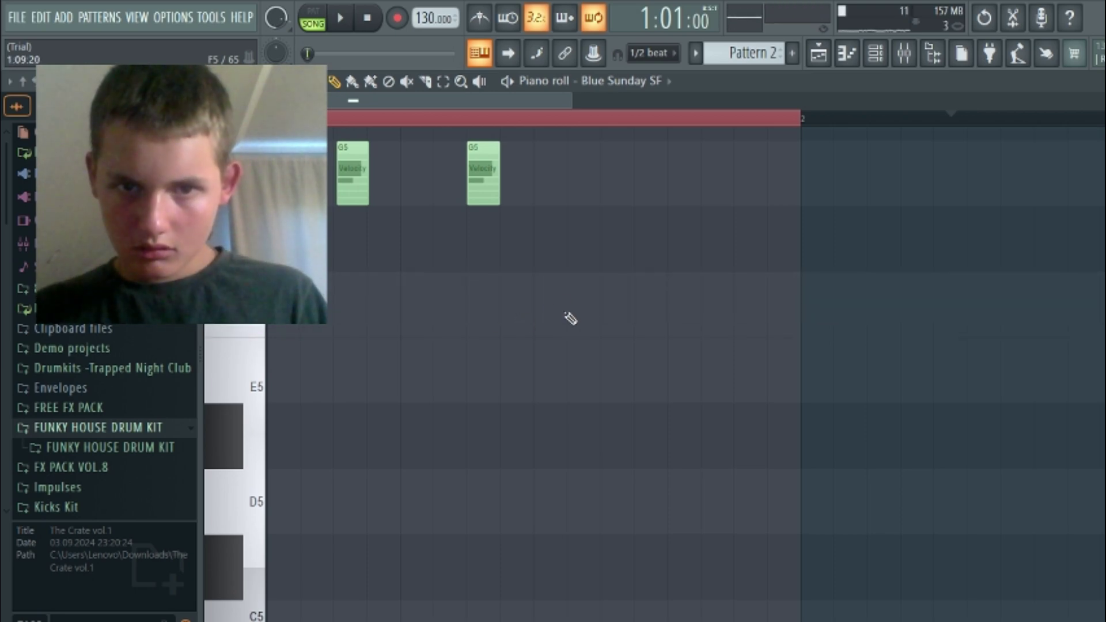
left_click(602, 317)
key("space")
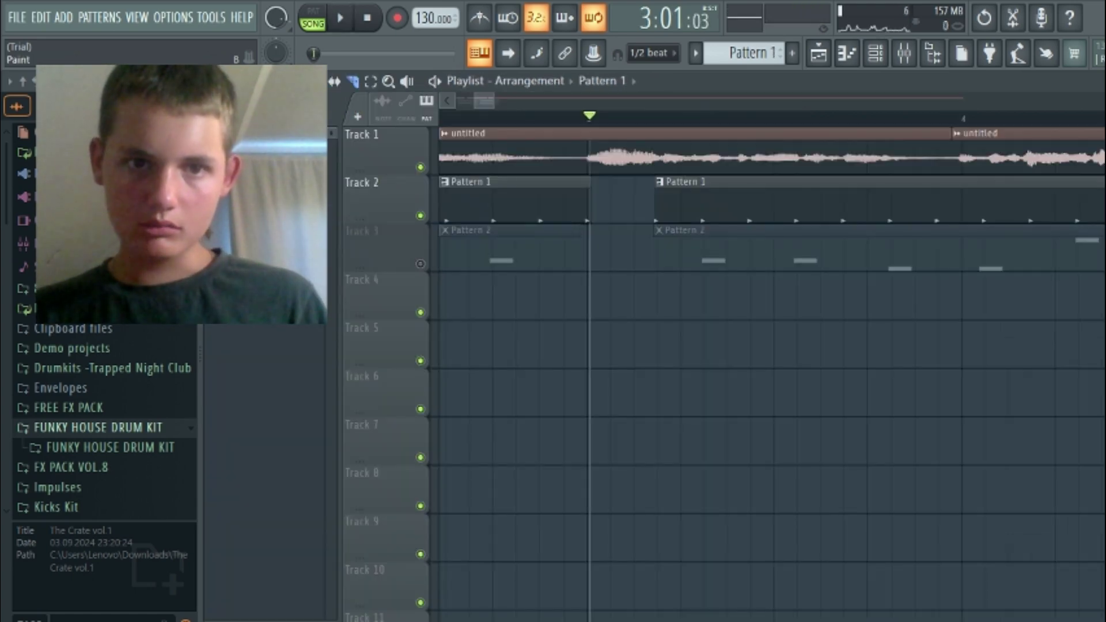
Shorten the end of the second untitled clip and shift the third to start at 3.16.01, checking against the beat by playback
left_click_drag(1025, 156, 965, 163)
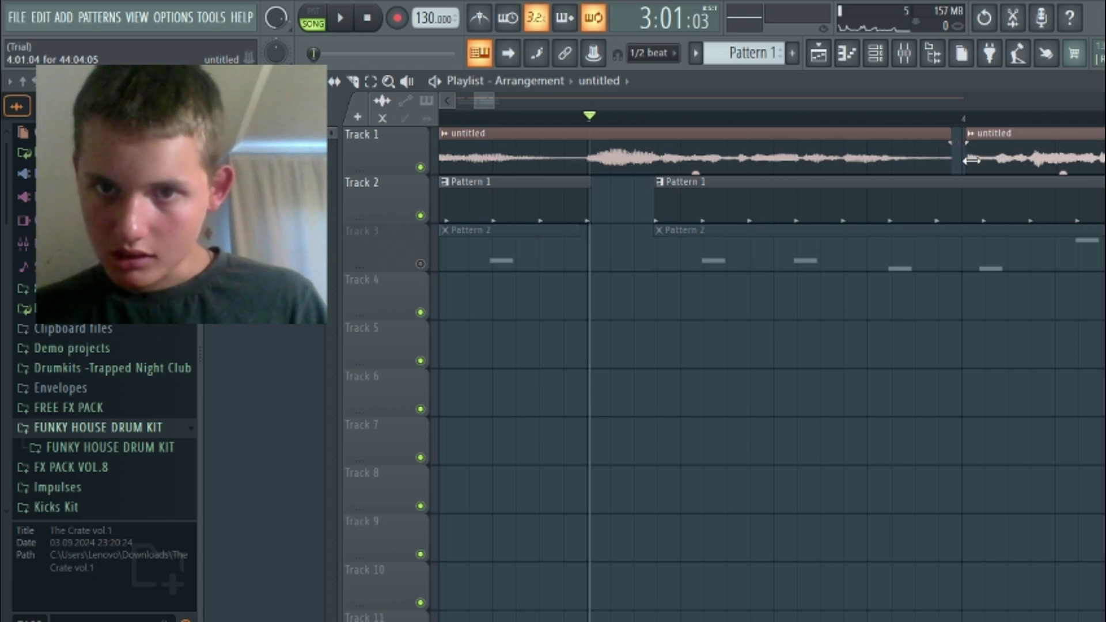
key("space")
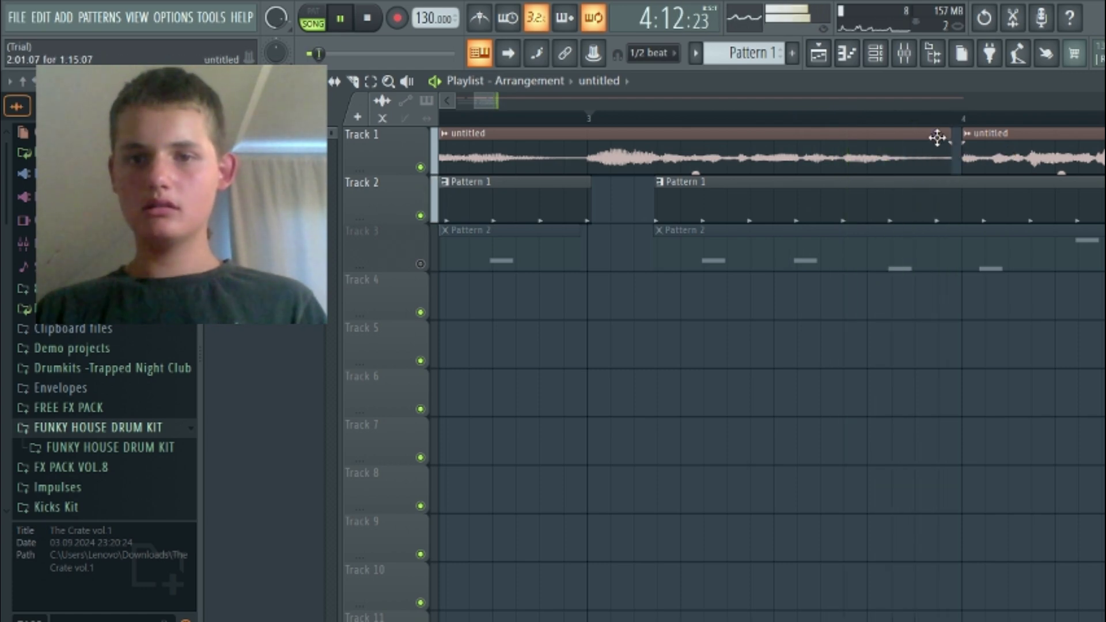
key("space")
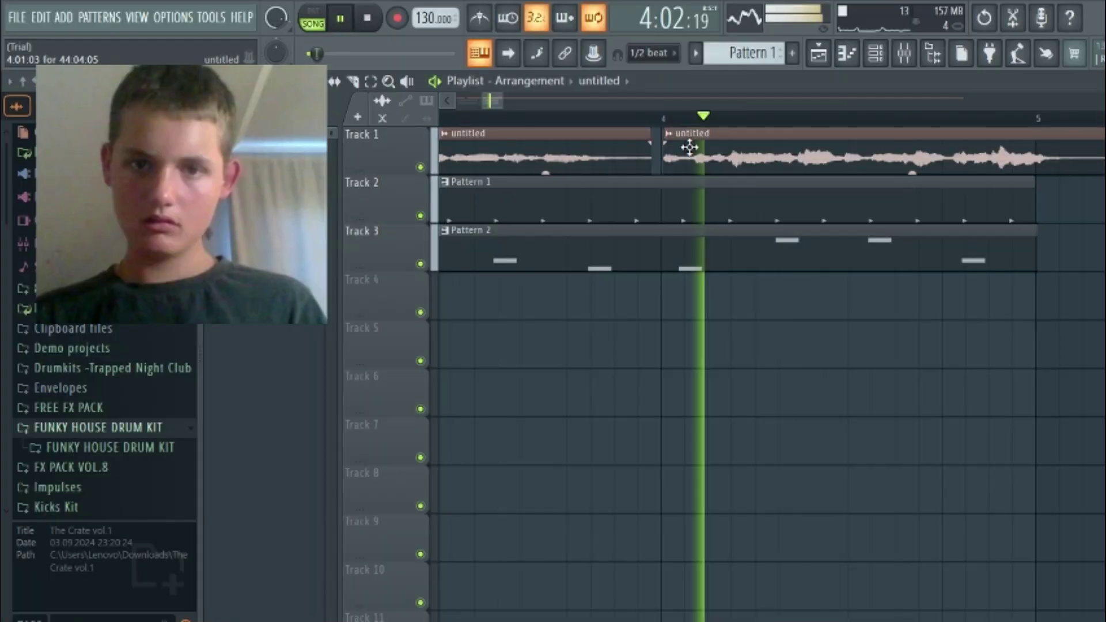
left_click_drag(688, 147, 711, 156)
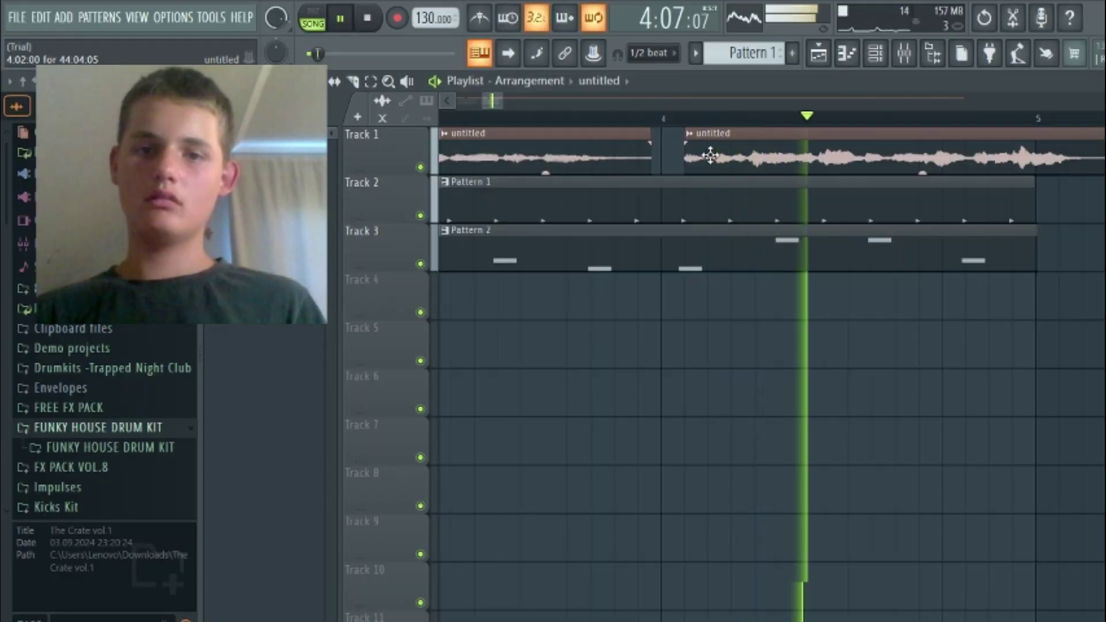
key("space")
left_click_drag(711, 156, 632, 172)
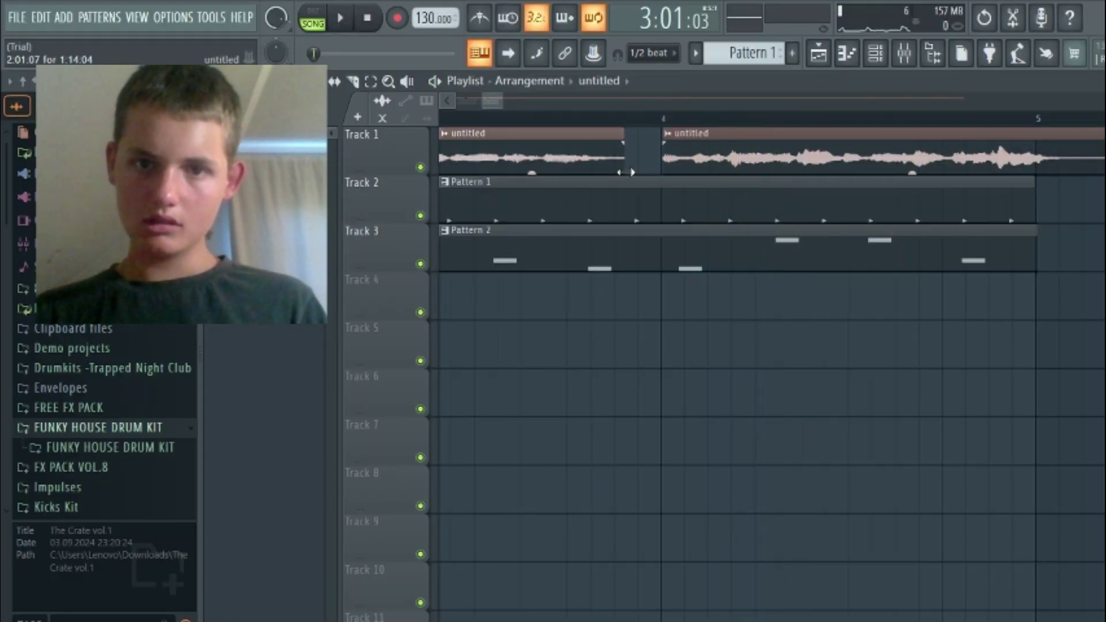
left_click_drag(712, 165, 689, 166)
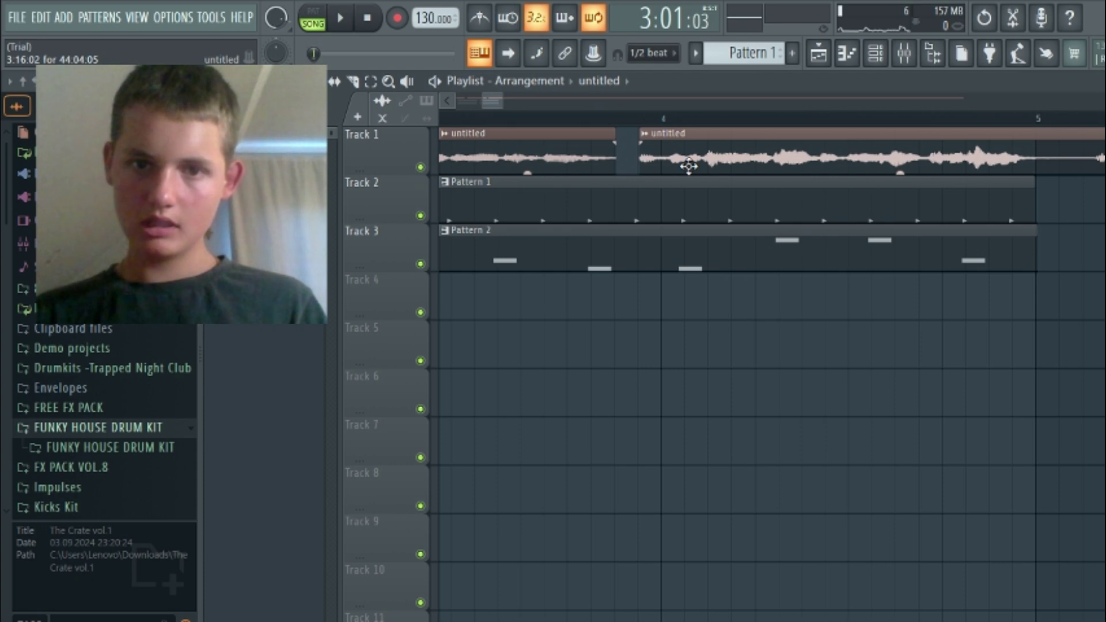
key("space")
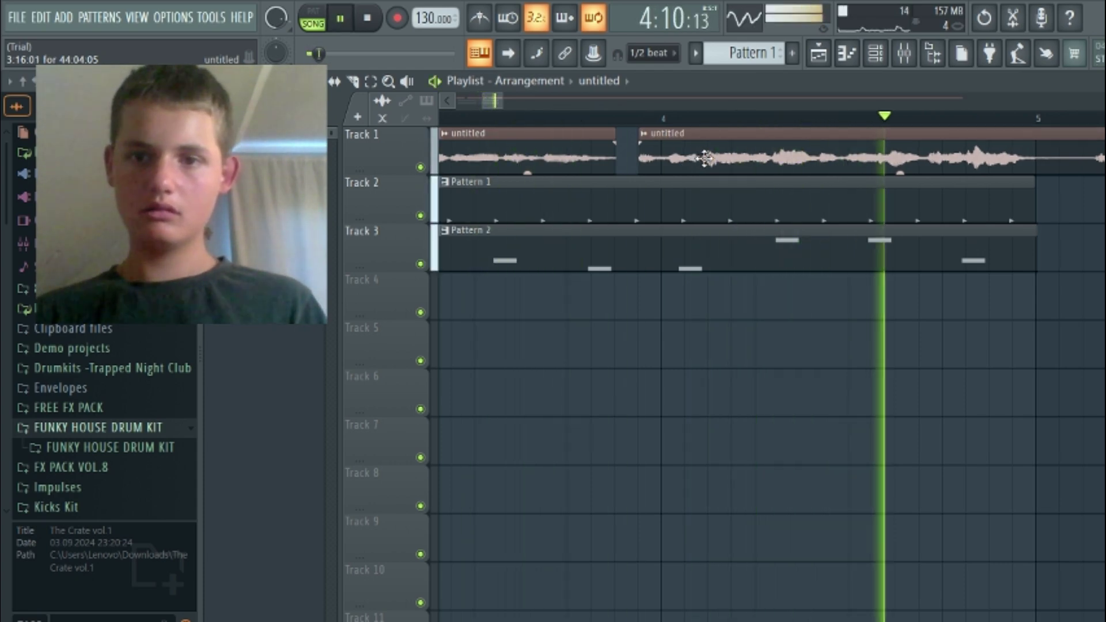
key("space")
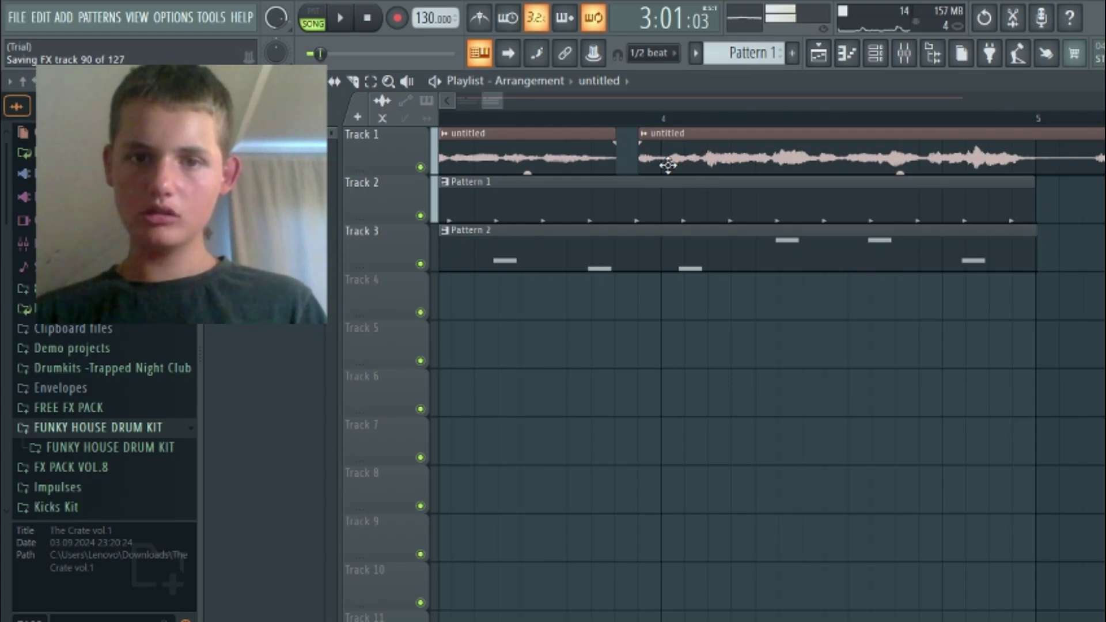
Route the untitled audio clip to mixer insert 1 and open the mixer
double_click(680, 156)
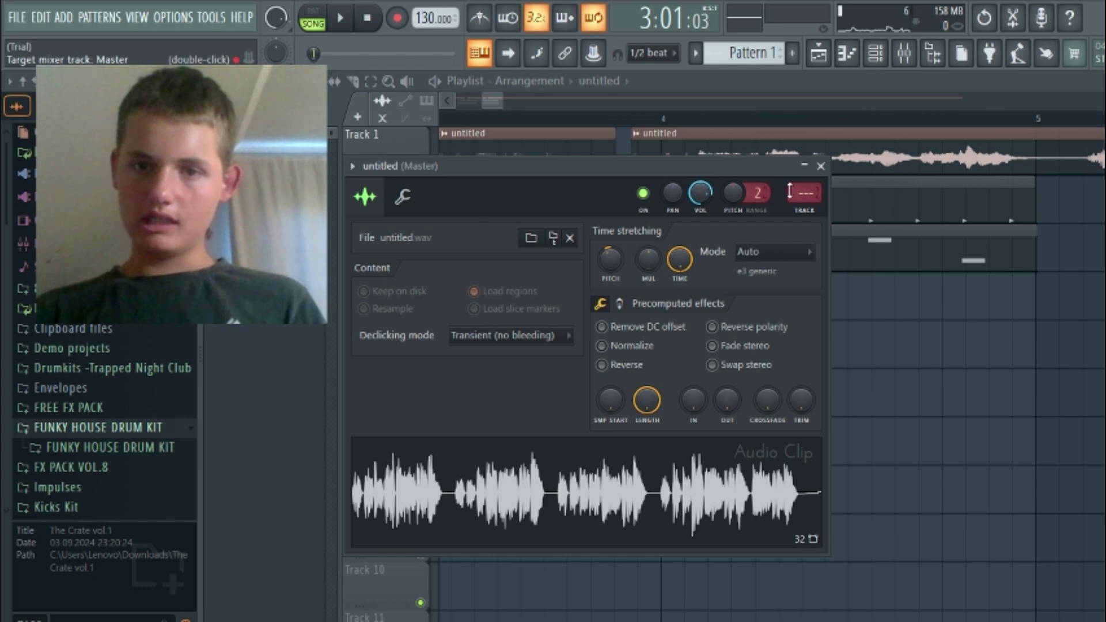
left_click(821, 167)
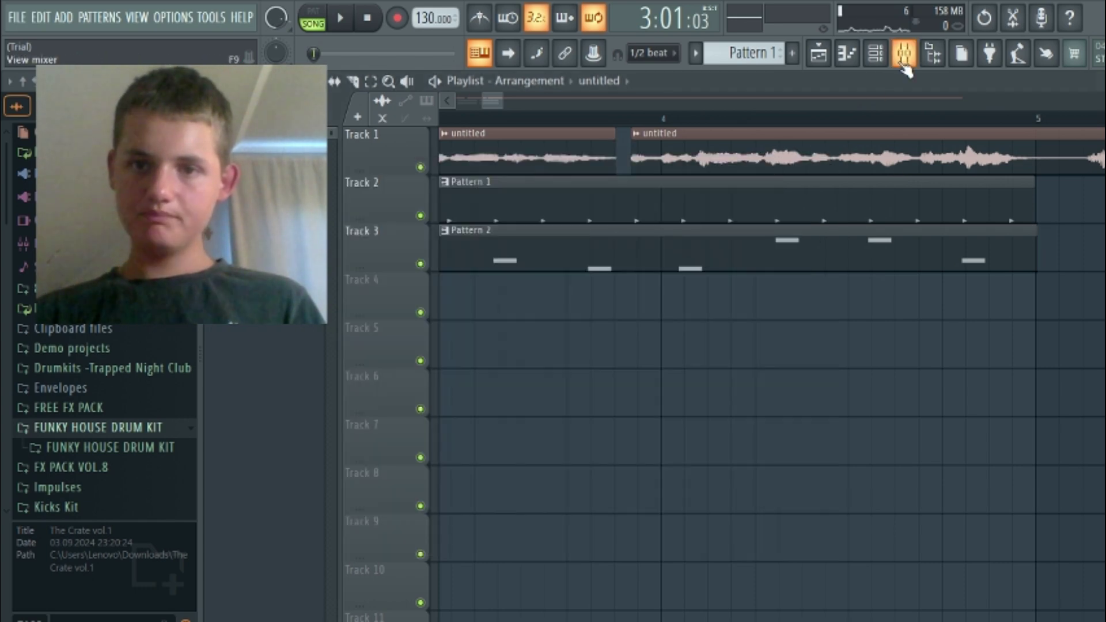
left_click(904, 53)
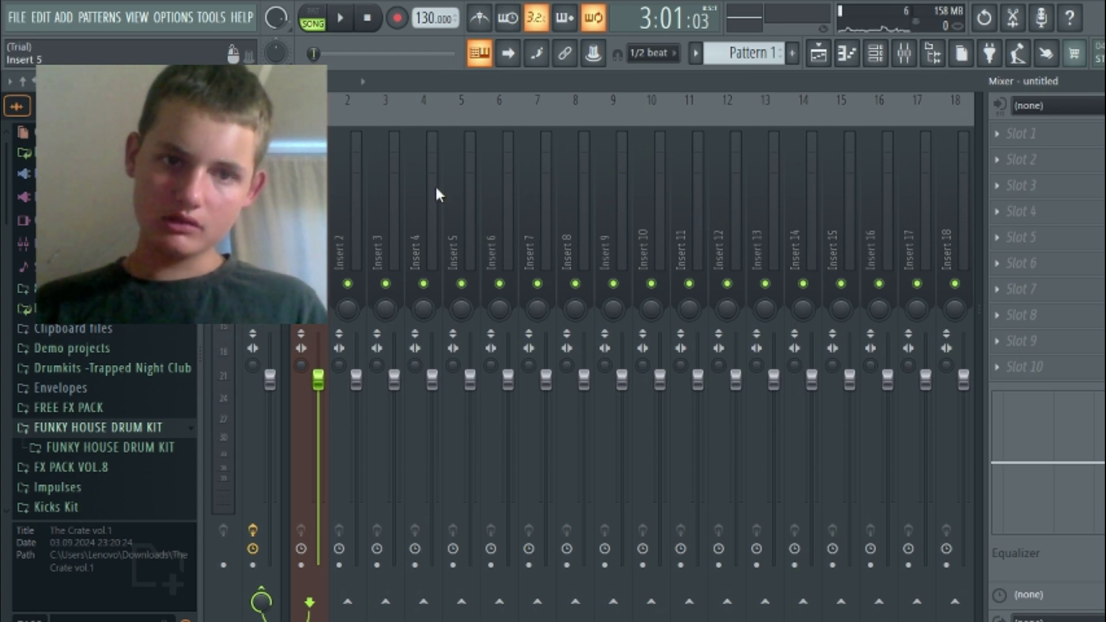
Rename mixer insert 1 as Wokal and colour it Brown #AD3C3A
key("F2")
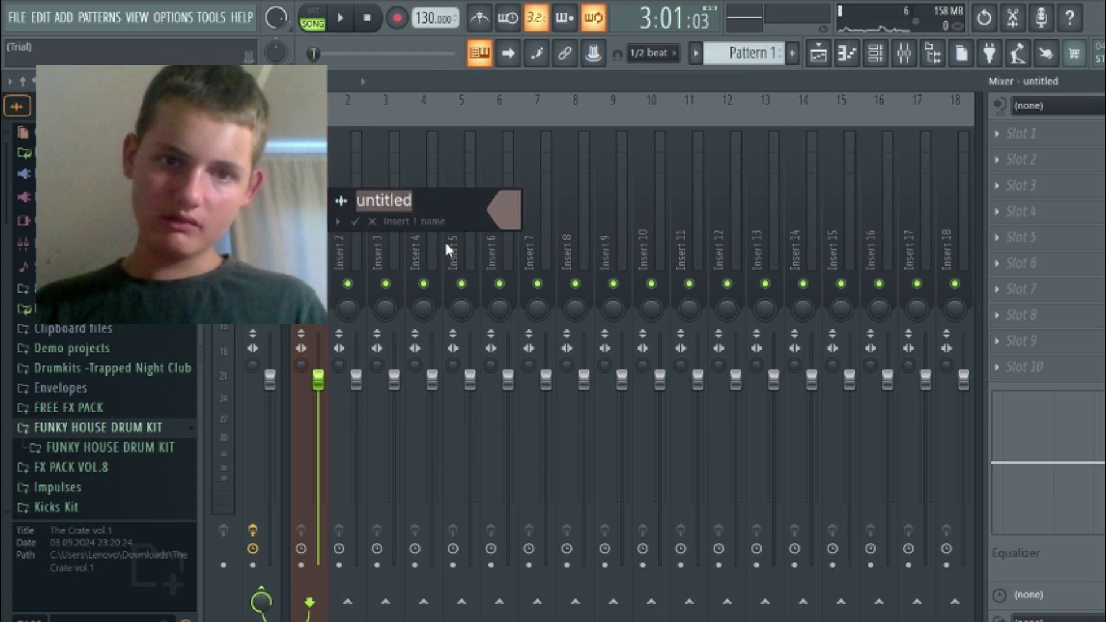
type("Wokal")
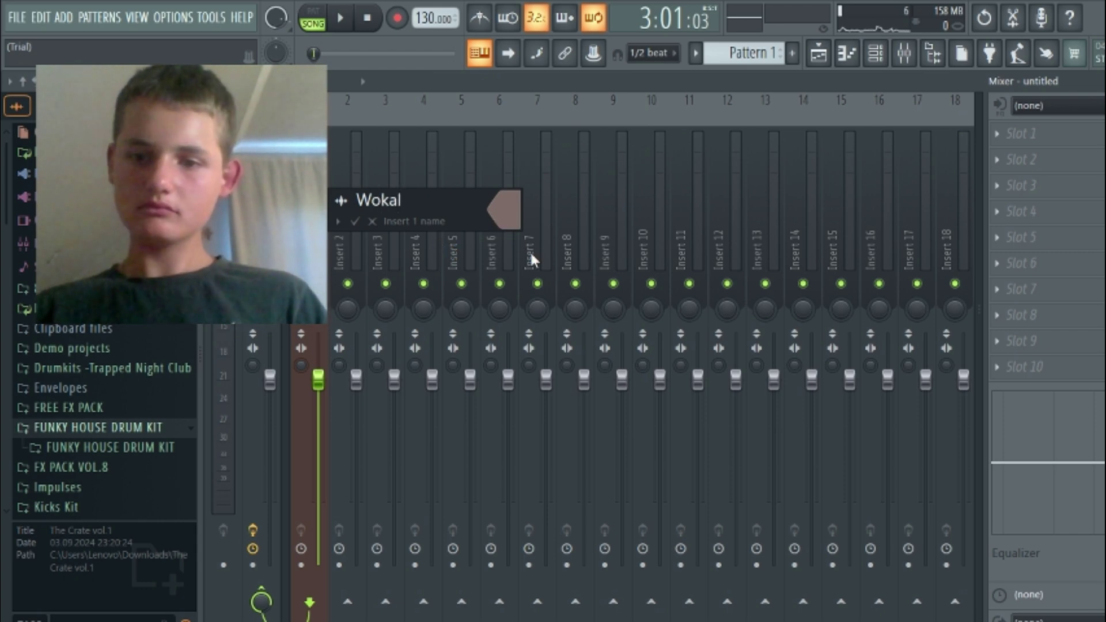
left_click(514, 222)
left_click(742, 473)
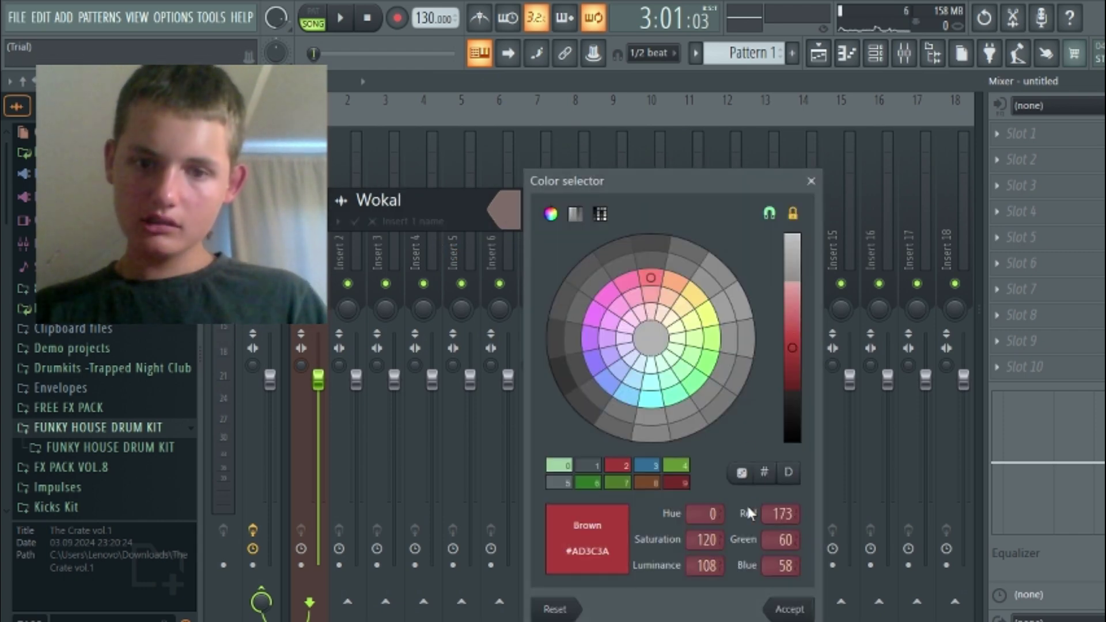
left_click(789, 610)
key("Return")
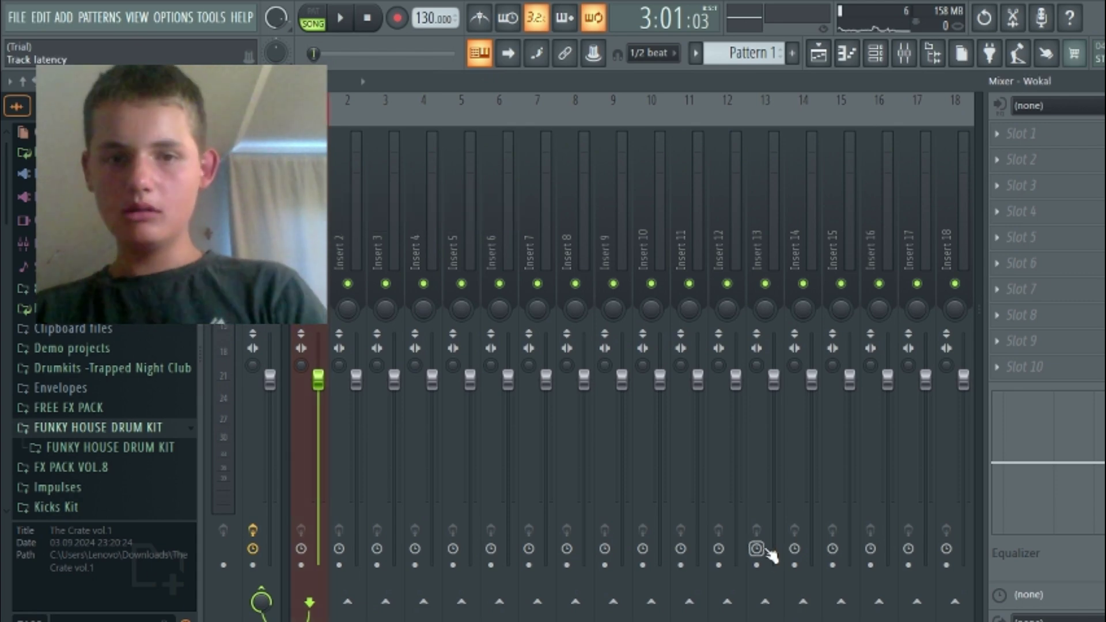
Load Fruity Reeverb 2 into slot 1 of the Wokal insert, audition the reverb with playback and close its window
left_click(1008, 132)
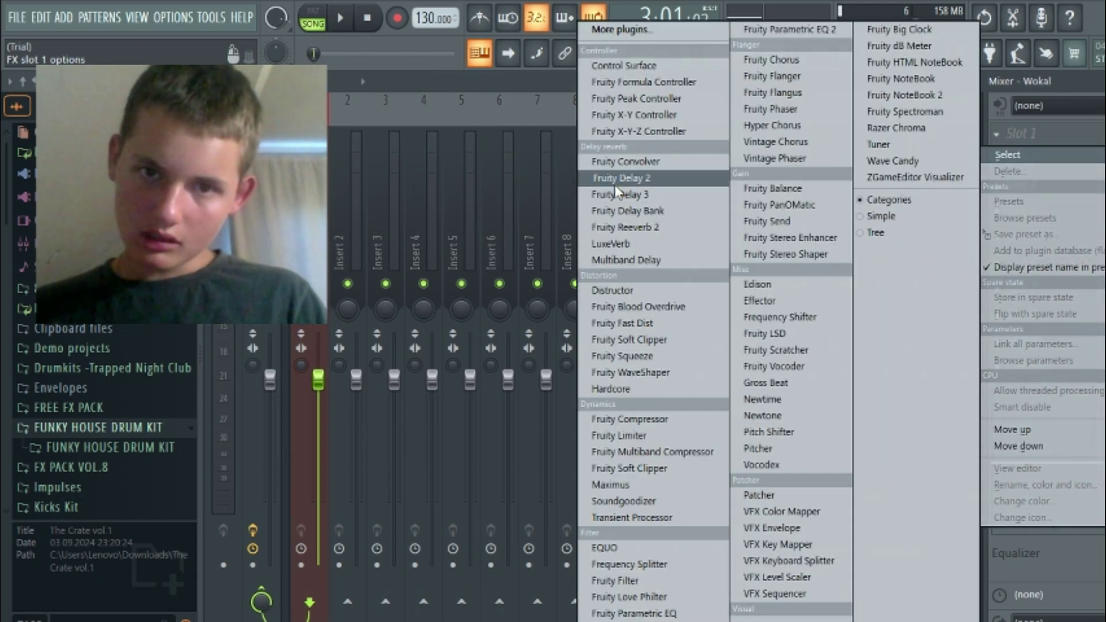
left_click(643, 229)
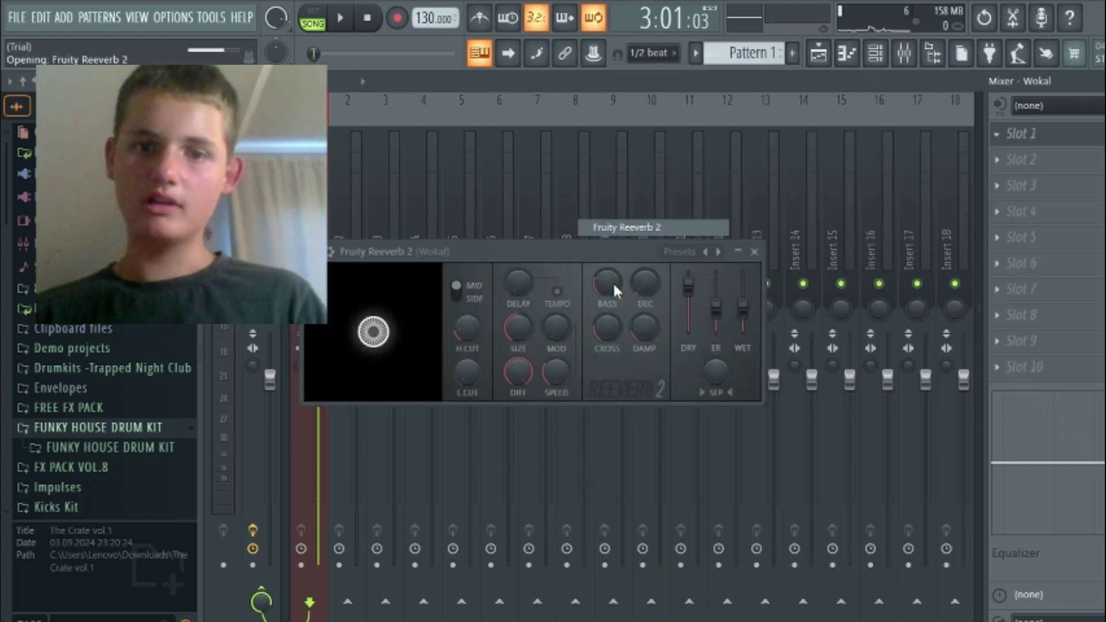
key("space")
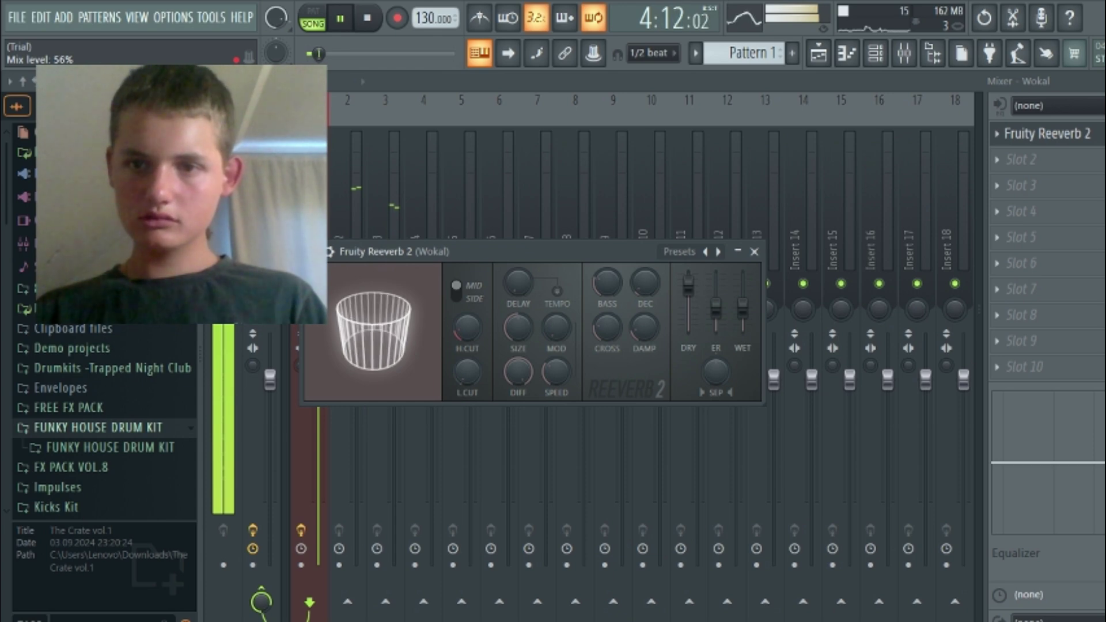
key("space")
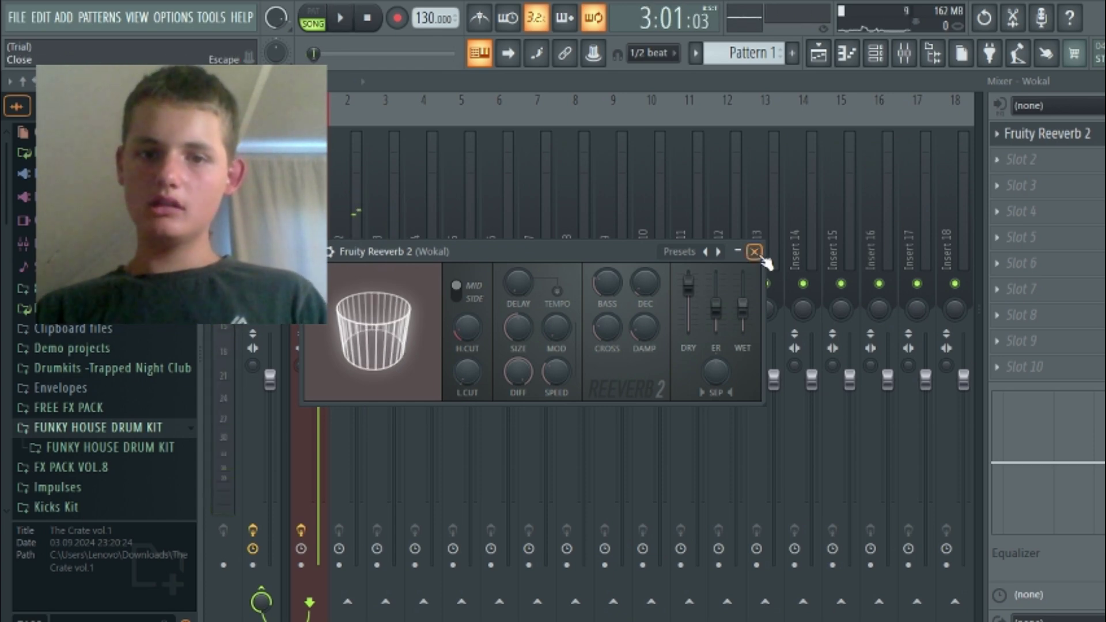
key("space")
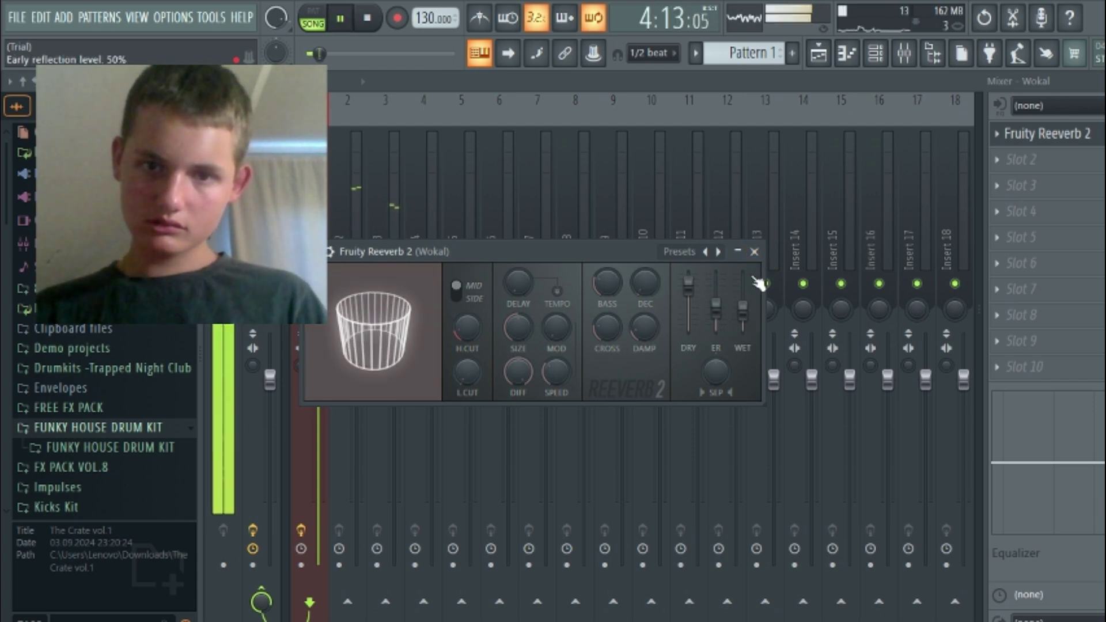
left_click(754, 252)
key("space")
Load Fruity Parametric EQ 2 into slot 2 of the Wokal insert and play the song briefly
left_click(1023, 163)
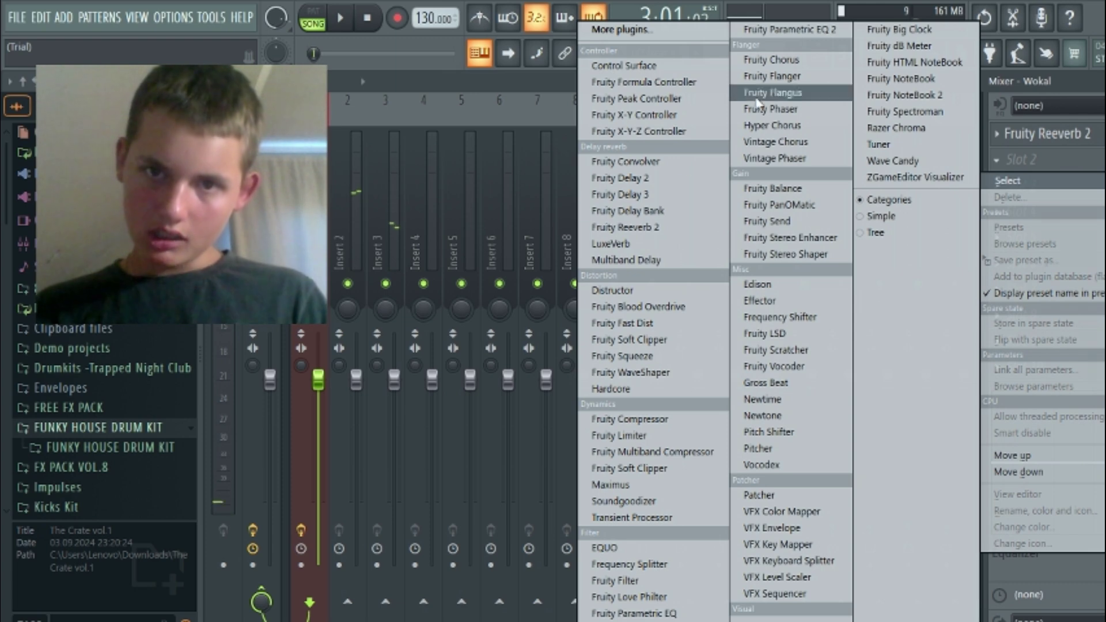
left_click(789, 29)
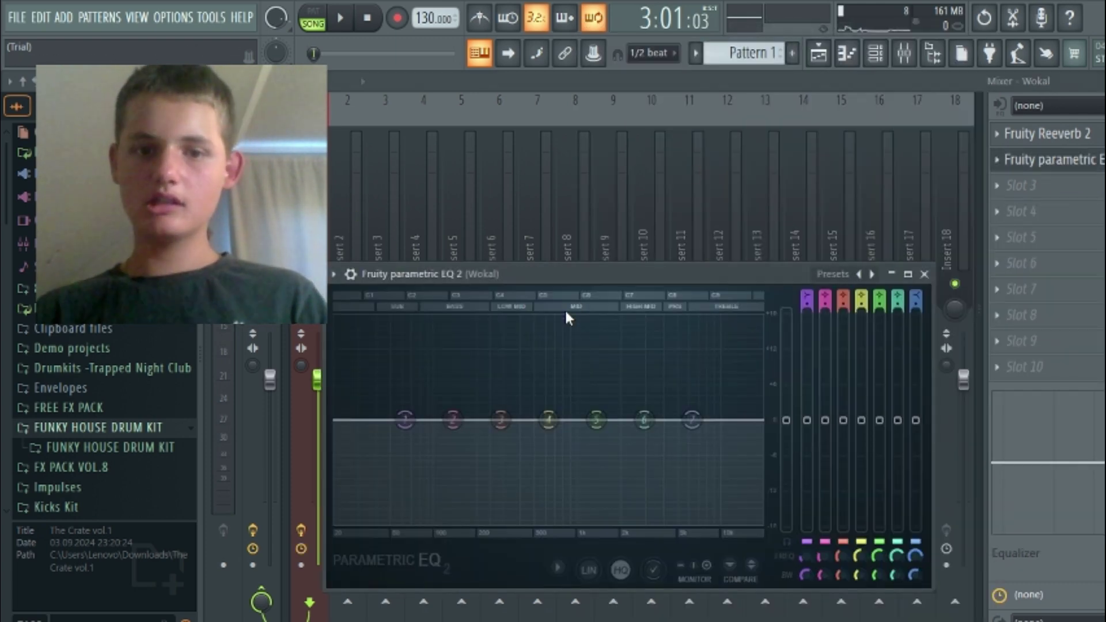
key("space")
key("space")
Experiment with band 1 of the Wokal equalizer, then turn it into a high-pass filter and raise its cutoff frequency during playback
left_click_drag(407, 427, 468, 535)
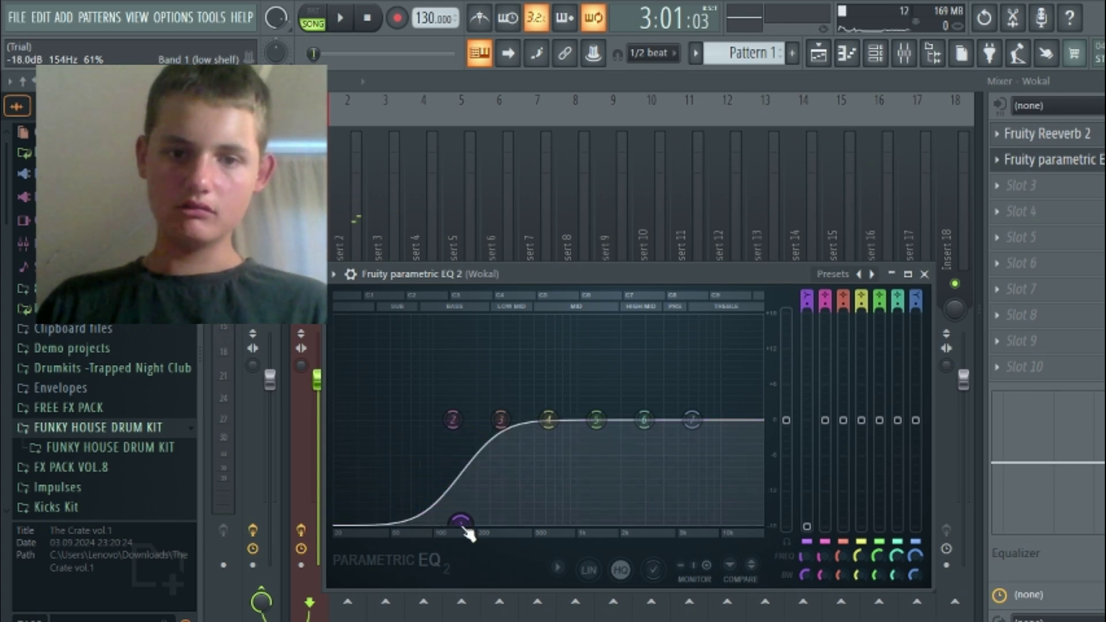
key("space")
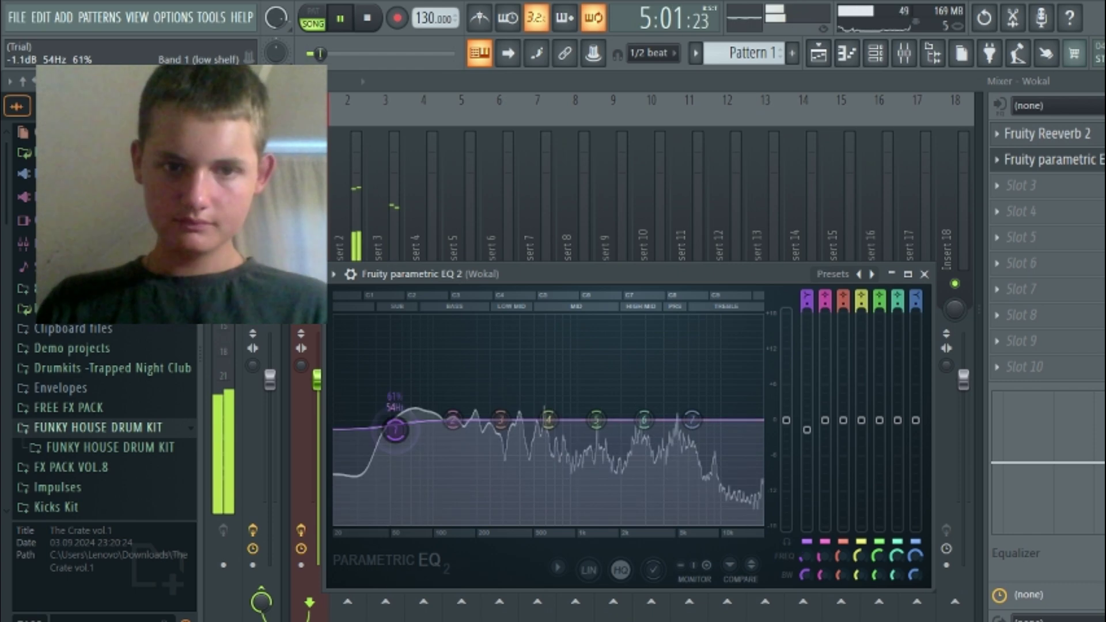
left_click_drag(395, 432, 396, 425)
key("space")
right_click(395, 425)
mouse_move(419, 483)
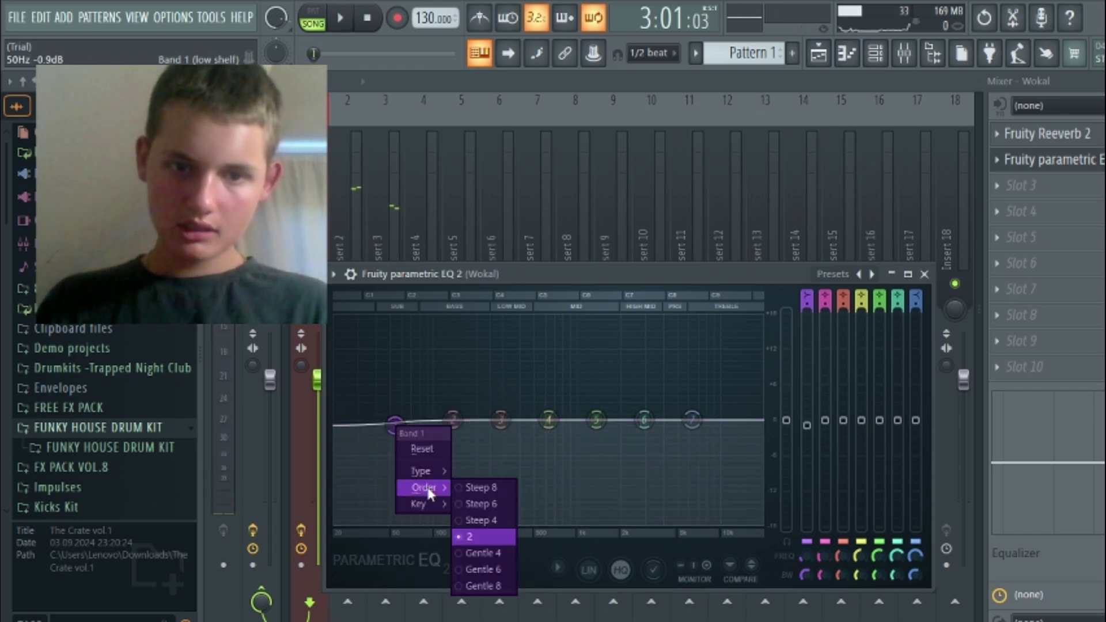
left_click(496, 527)
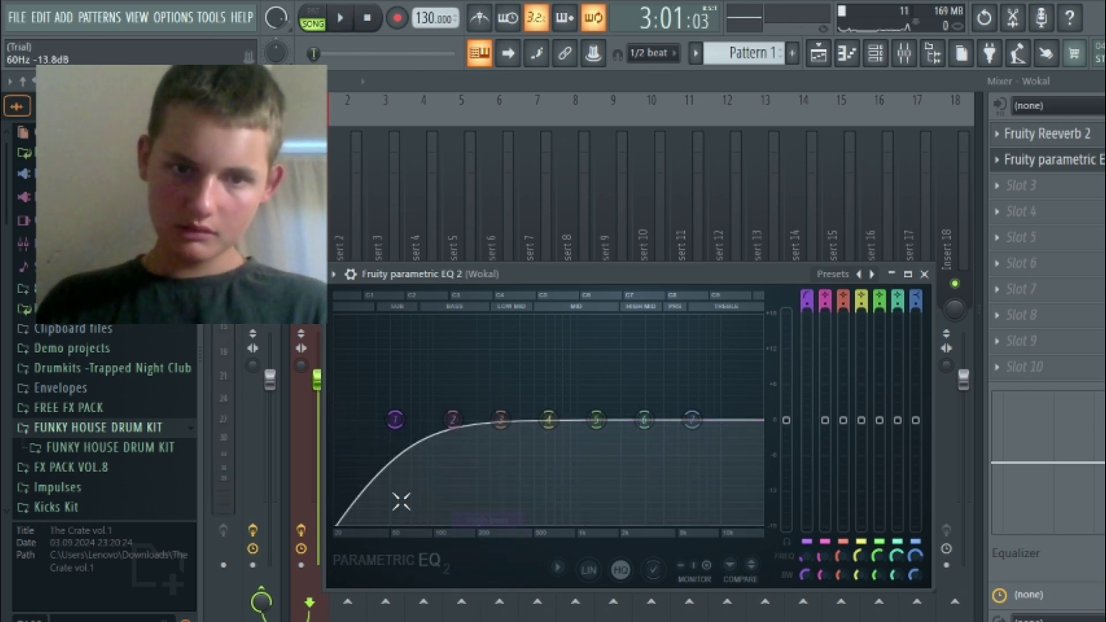
key("space")
left_click_drag(397, 431, 434, 430)
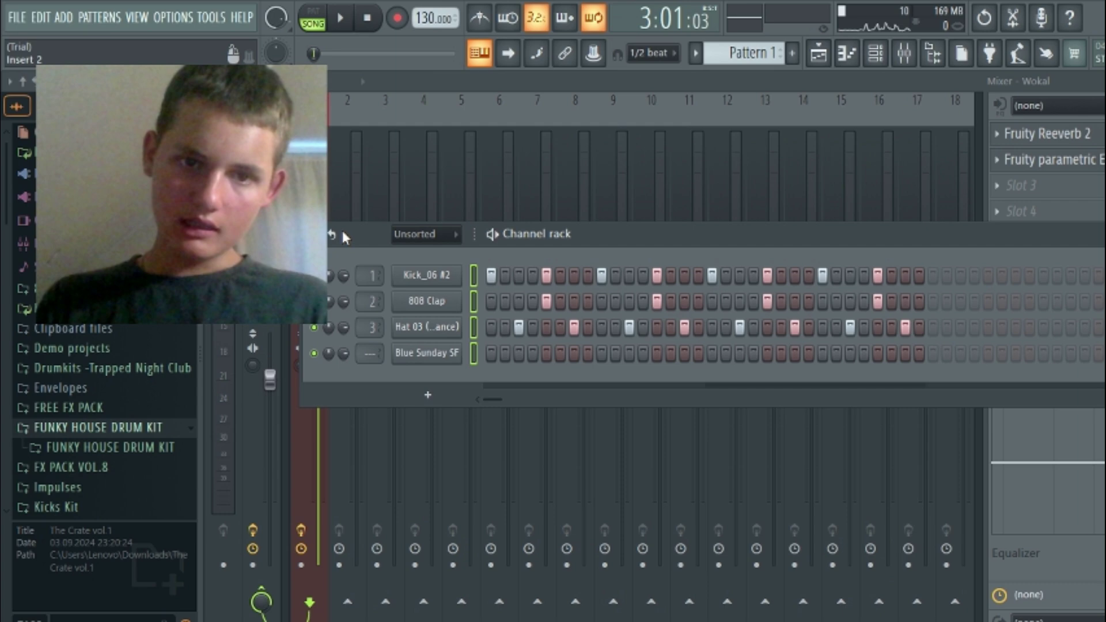
Route the Kick_06 #2, 808 Clap, Hat 03 and Blue Sunday SF channels to mixer inserts 2 to 5
left_click(341, 227)
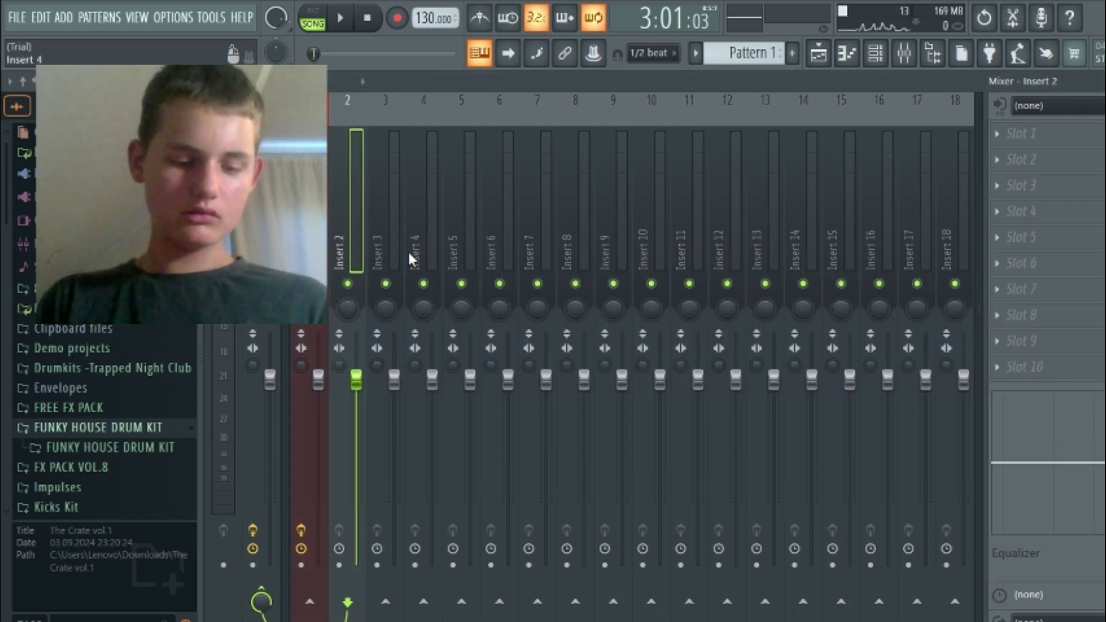
key("ctrl+shift+l")
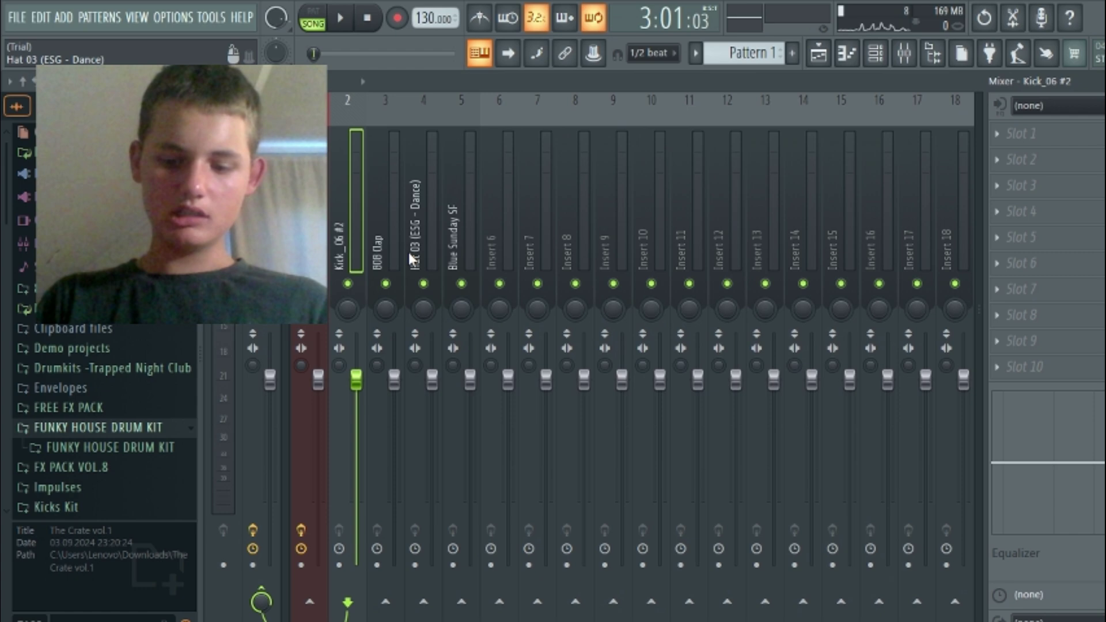
Shorten the name of mixer insert 2 to Kick and colour it Bright Blue #403295
key("F2")
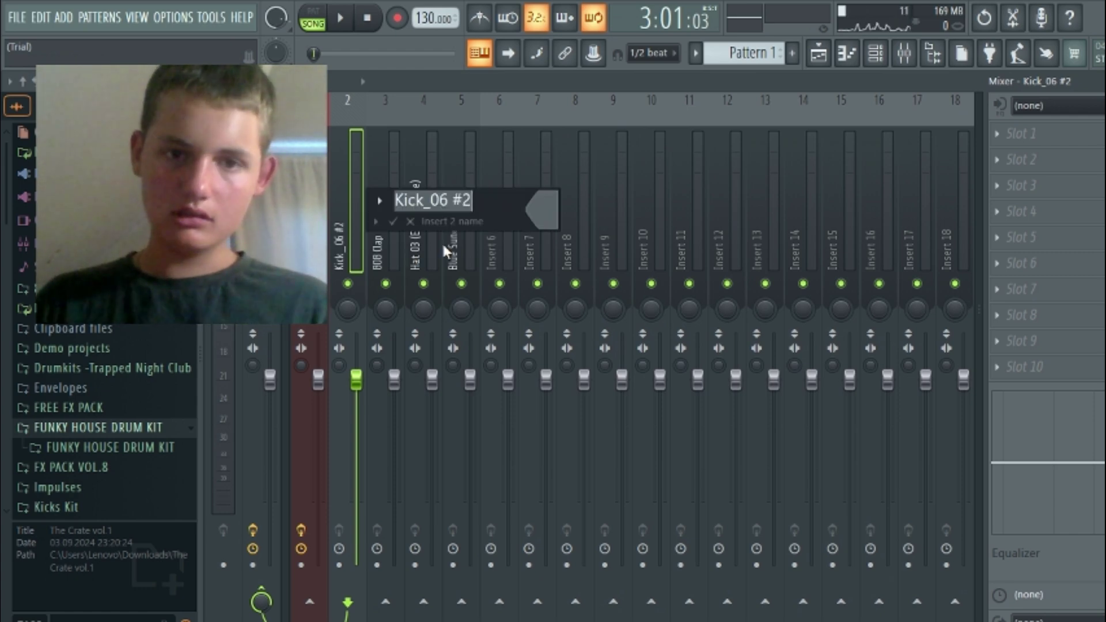
left_click_drag(472, 204, 455, 208)
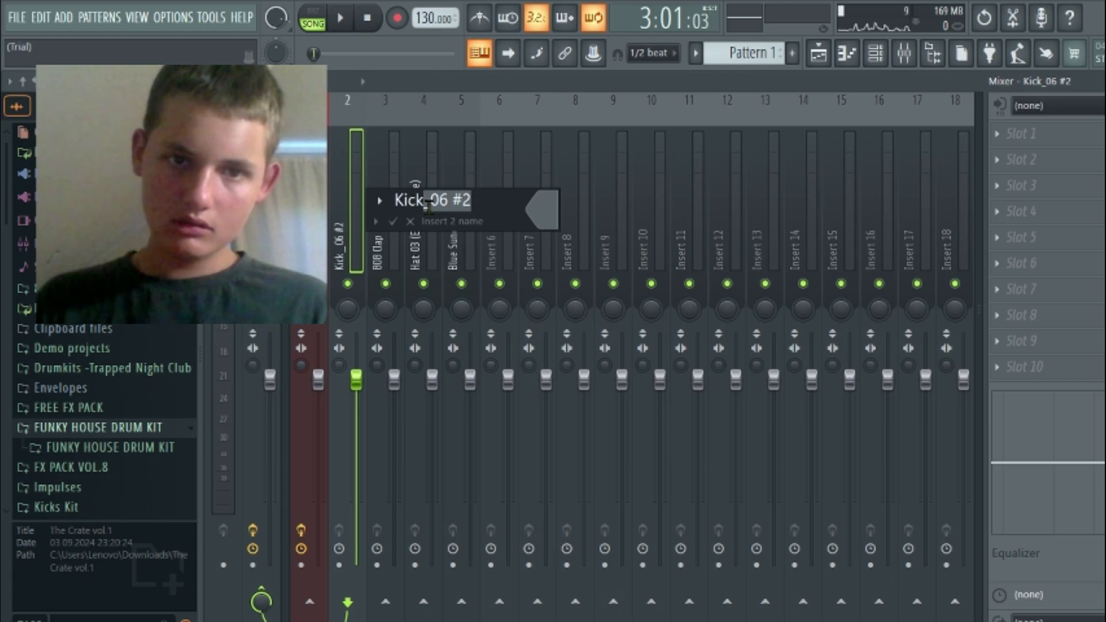
key("BackSpace")
left_click(544, 209)
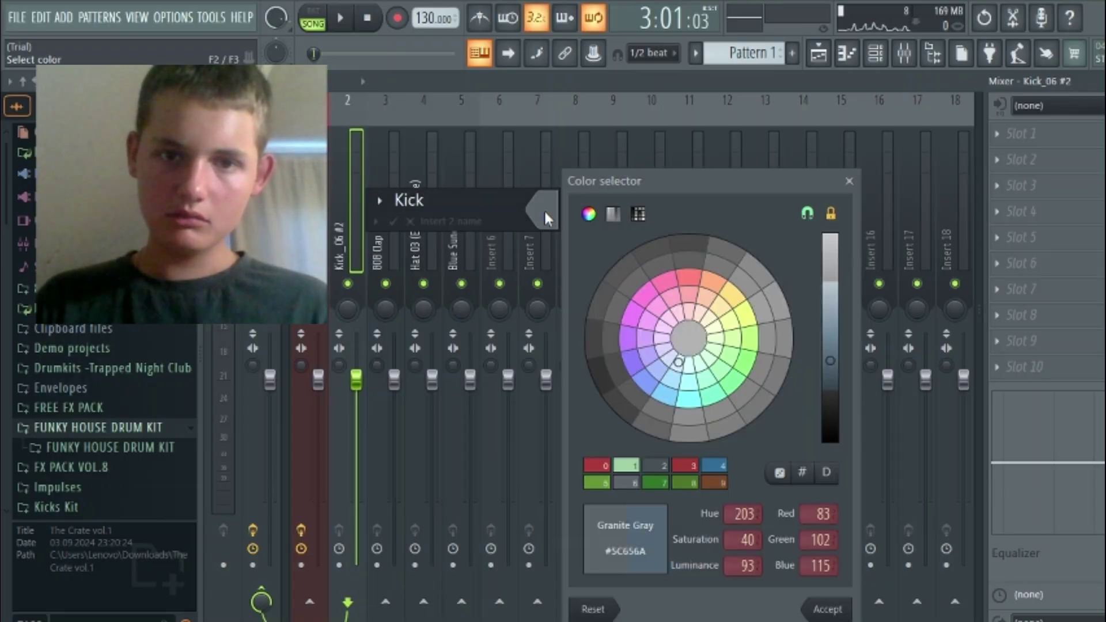
left_click(644, 374)
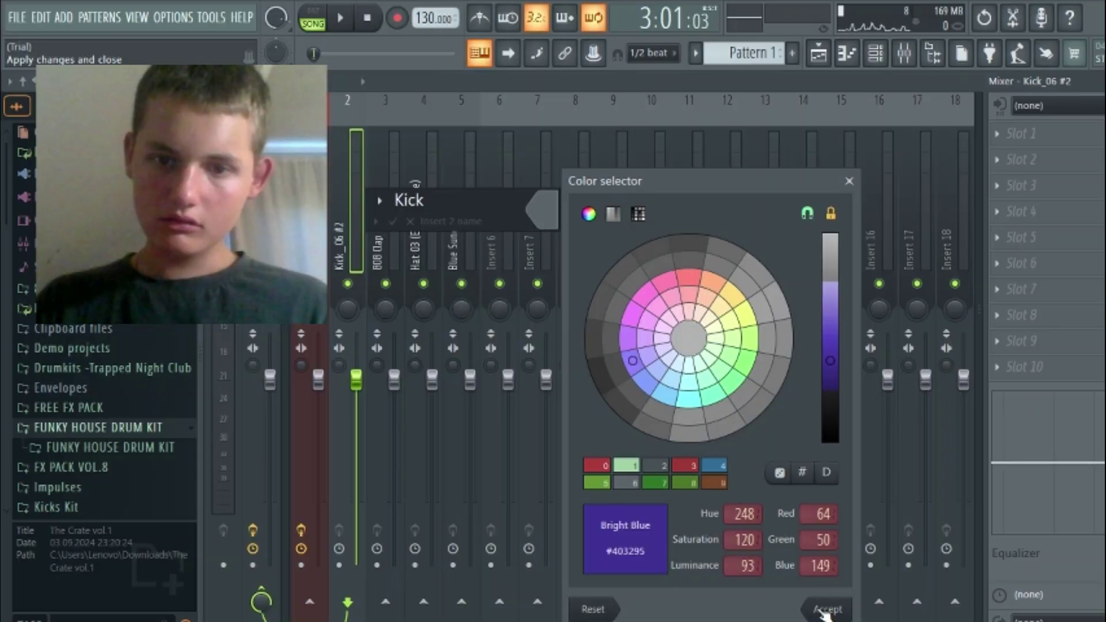
left_click(823, 610)
key("Return")
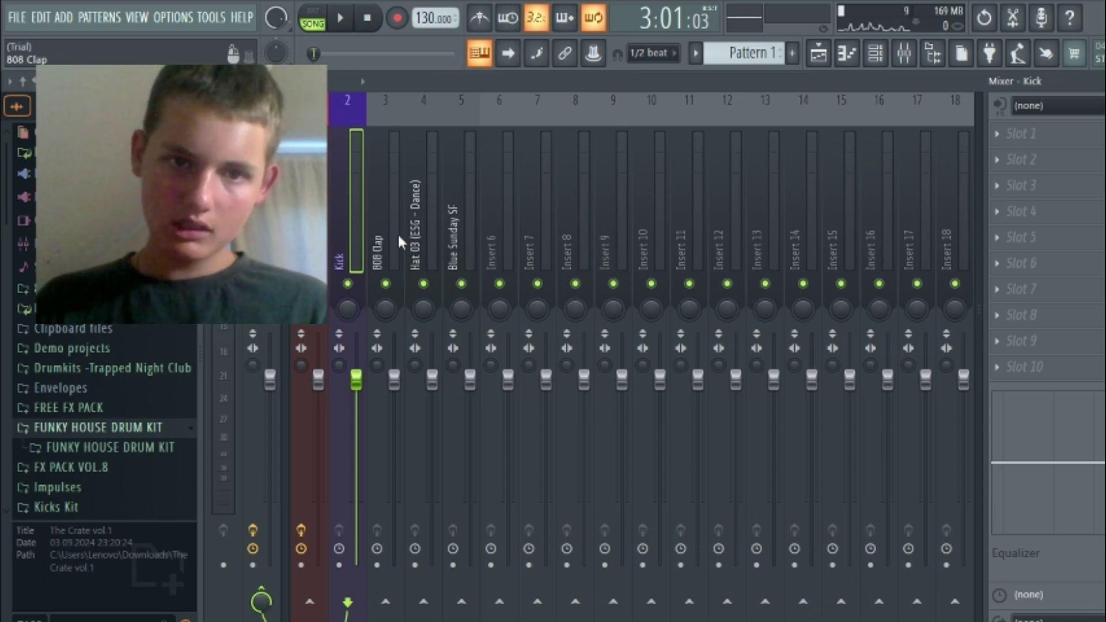
Shorten the name of mixer insert 3 to Clap and give it the same Bright Blue #403295 colour
double_click(371, 220)
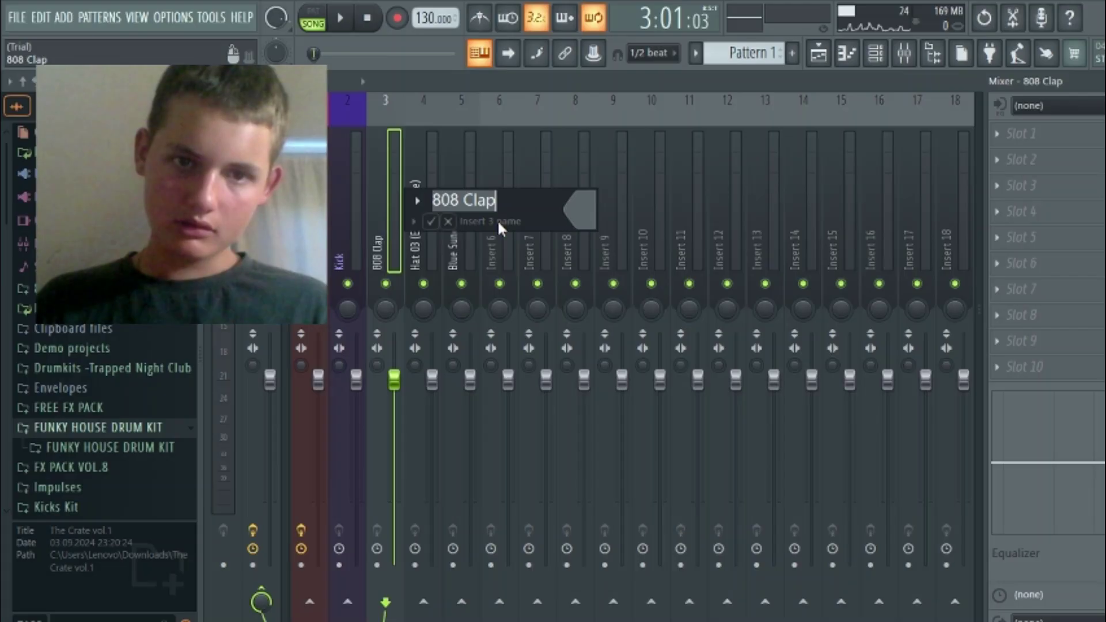
left_click(464, 200)
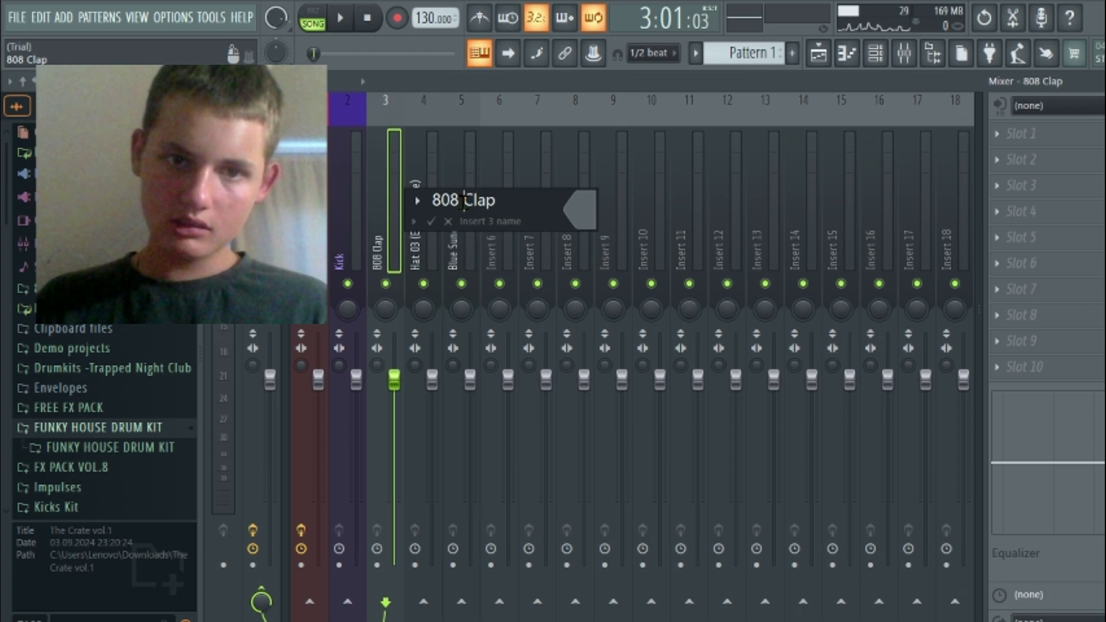
key("BackSpace")
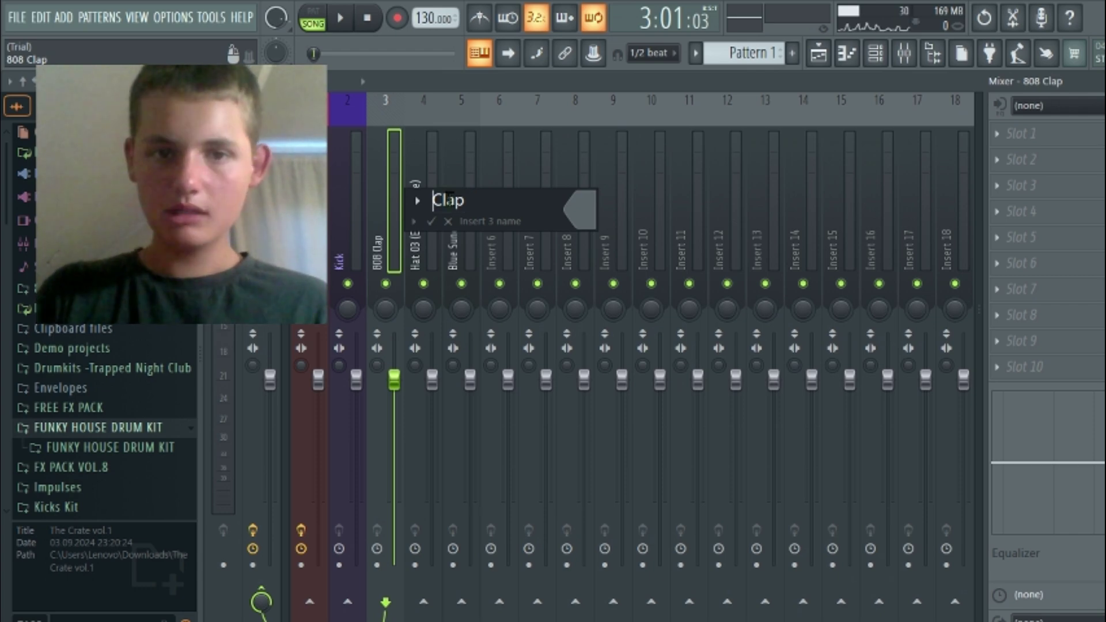
left_click(598, 209)
left_click(670, 361)
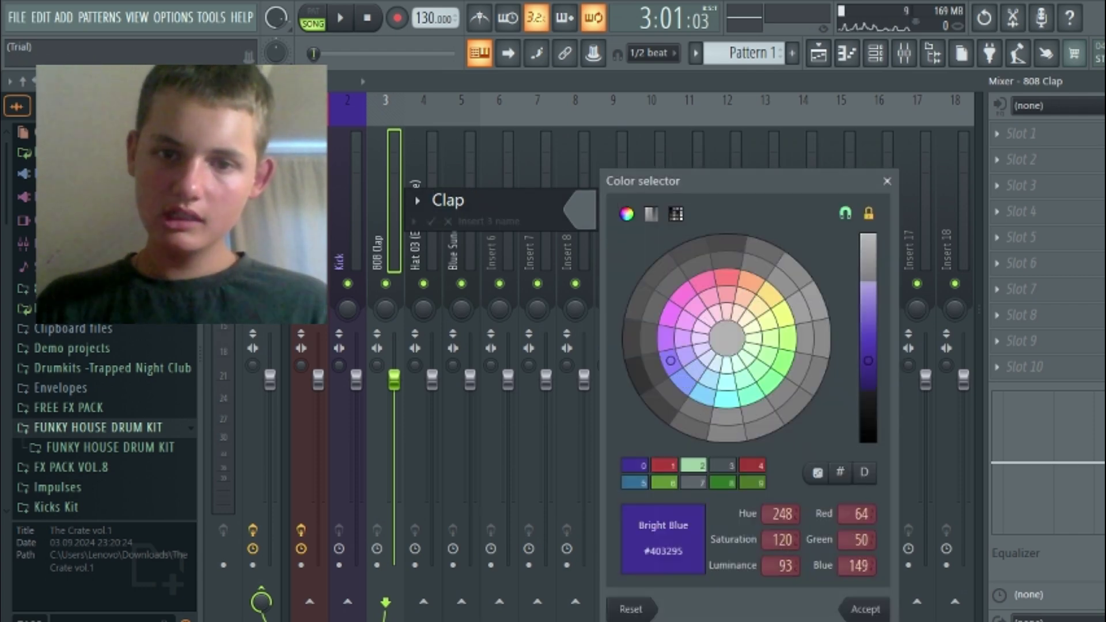
left_click(871, 609)
key("Return")
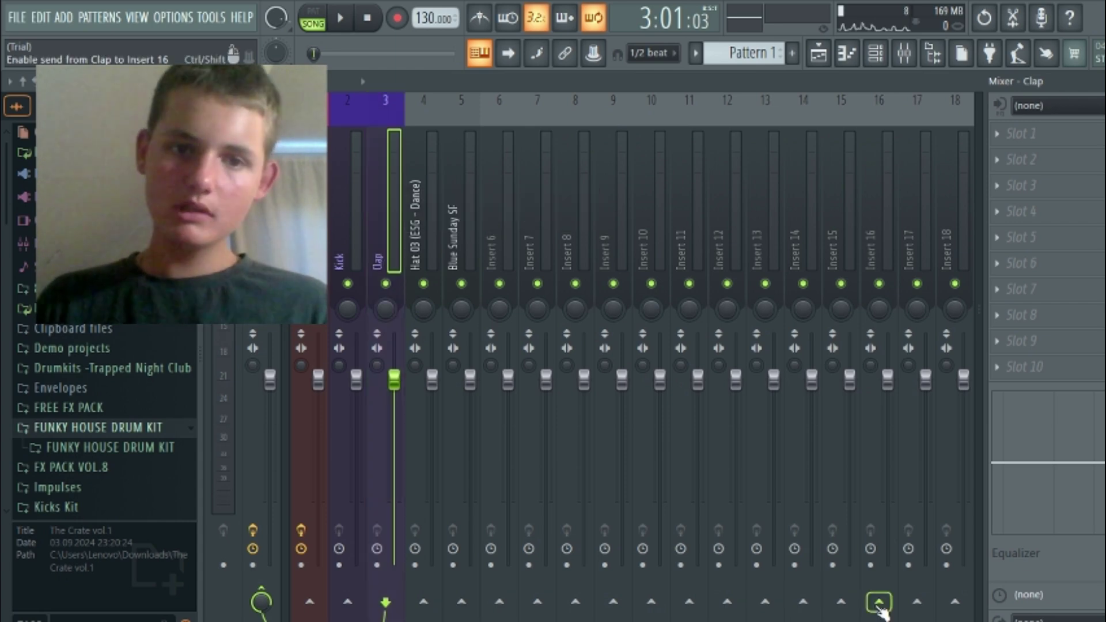
Colour the Hat 03 mixer insert a medium blue, between Steel Blue and Bright Blue on the colour wheel
double_click(417, 221)
left_click(627, 209)
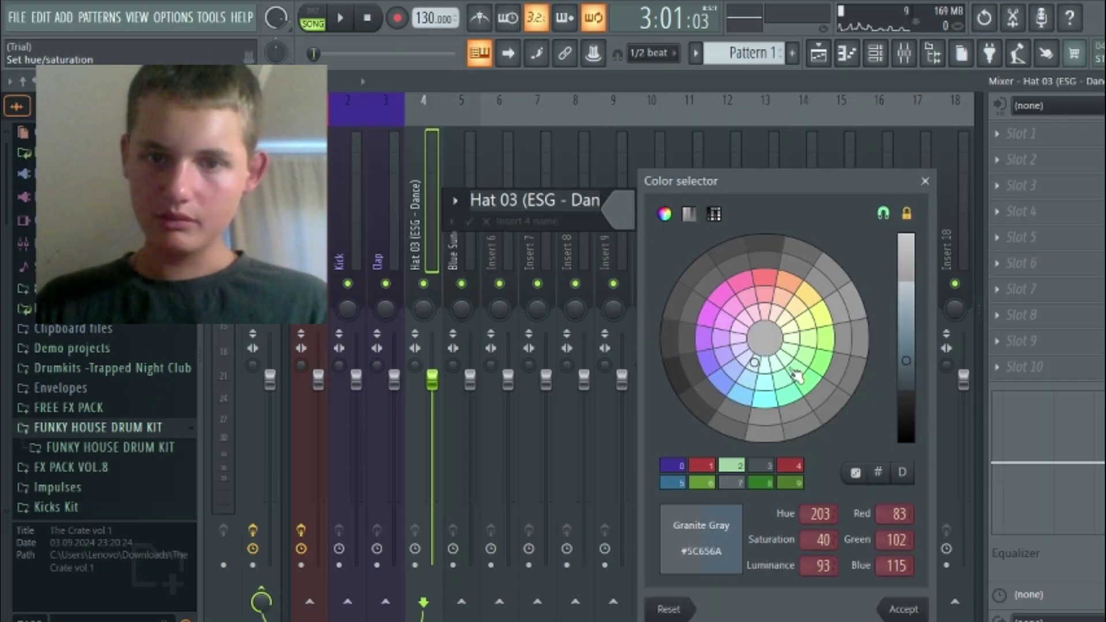
left_click_drag(725, 390, 744, 396)
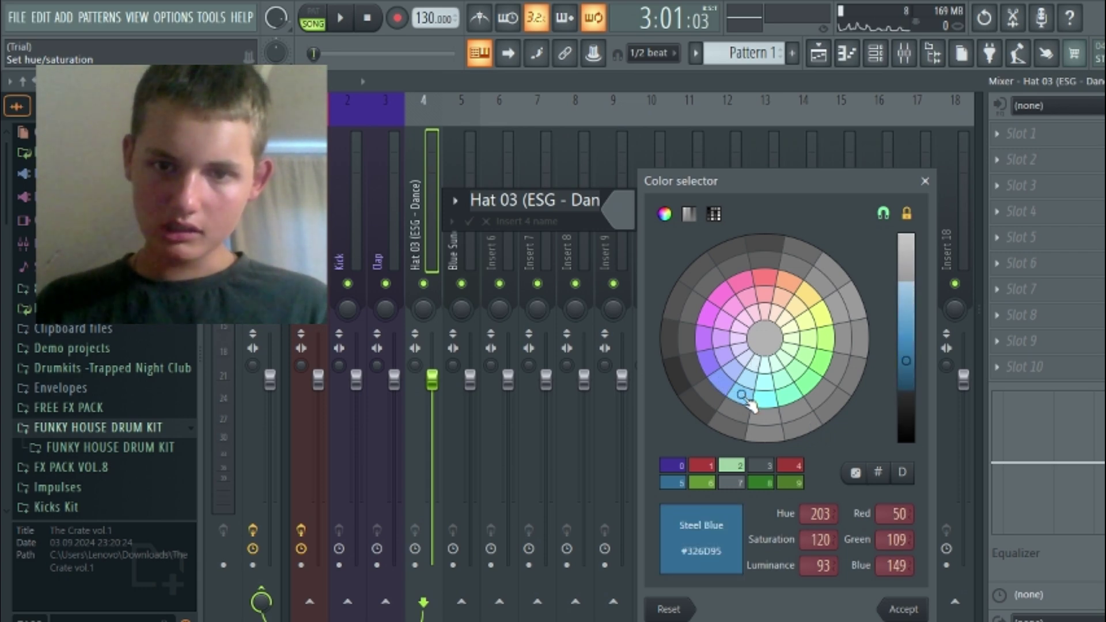
key("Return")
key("F2")
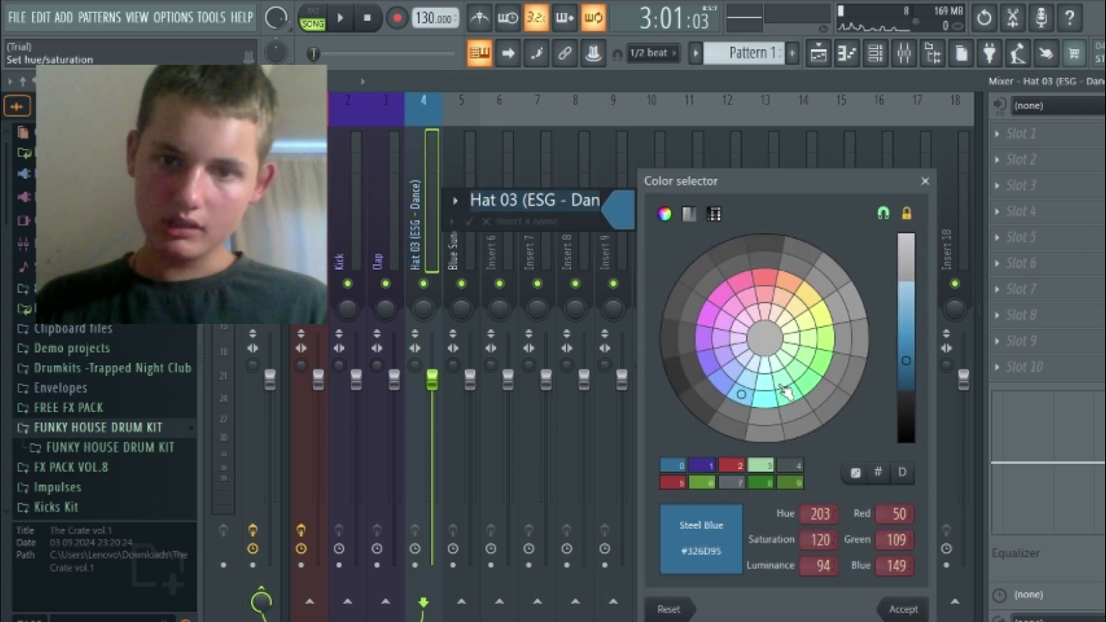
left_click(721, 381)
left_click(904, 609)
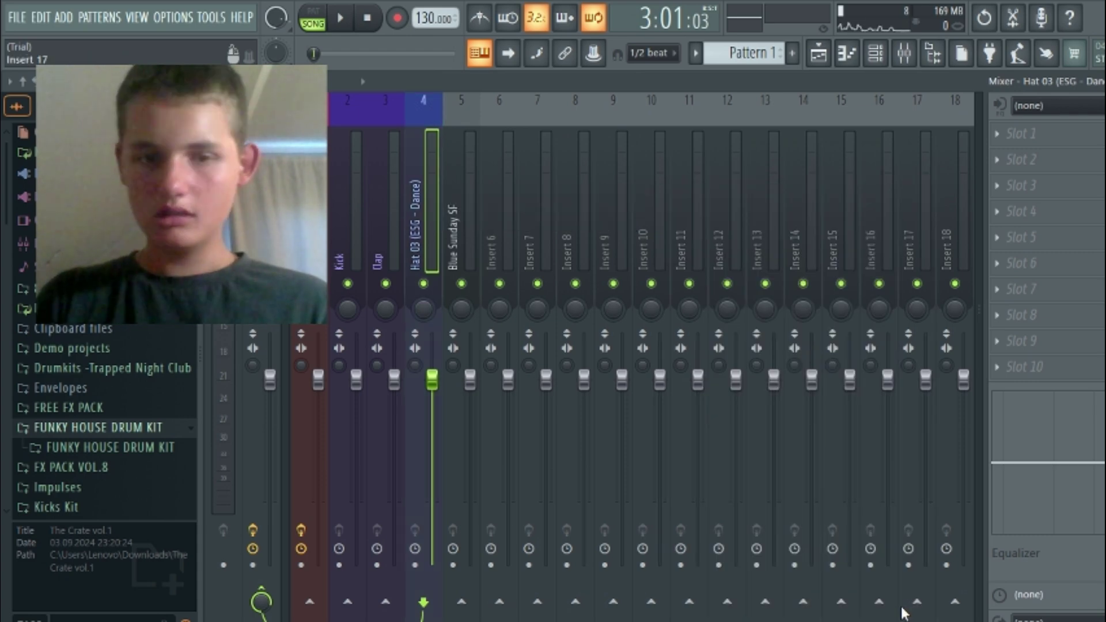
Rename mixer insert 5 (Blue Sunday SF) to Bas and colour it green
double_click(455, 216)
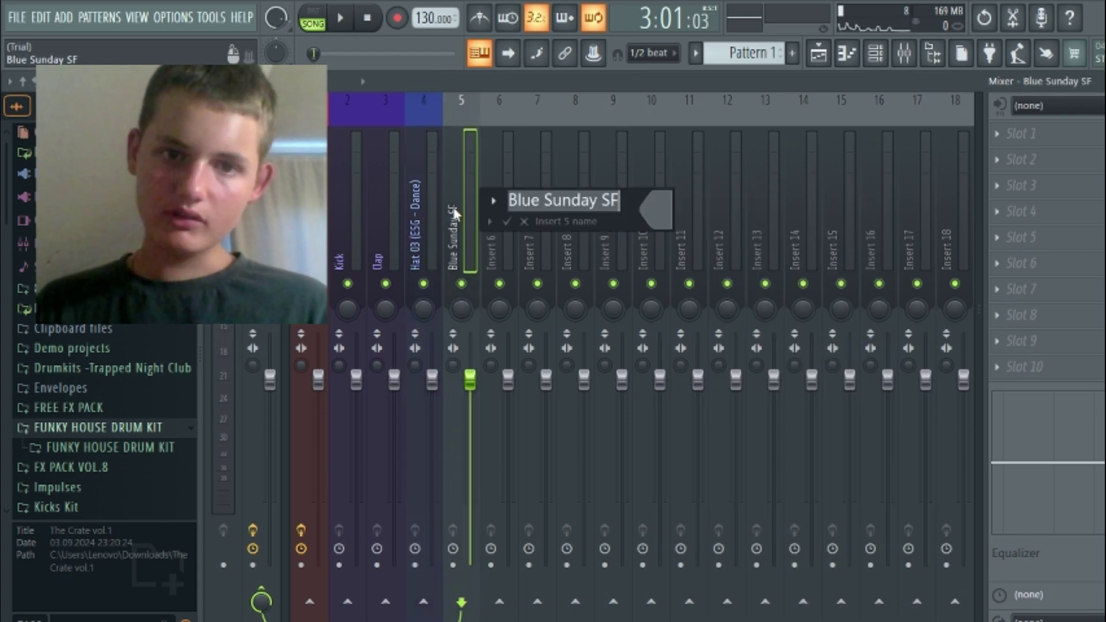
type("Bas")
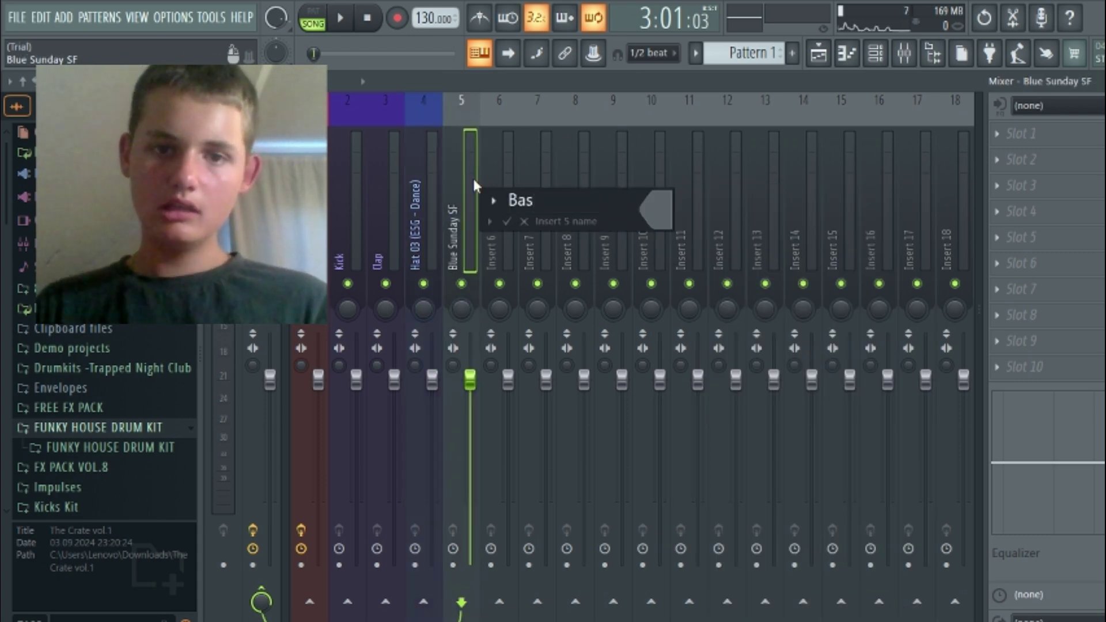
left_click(644, 212)
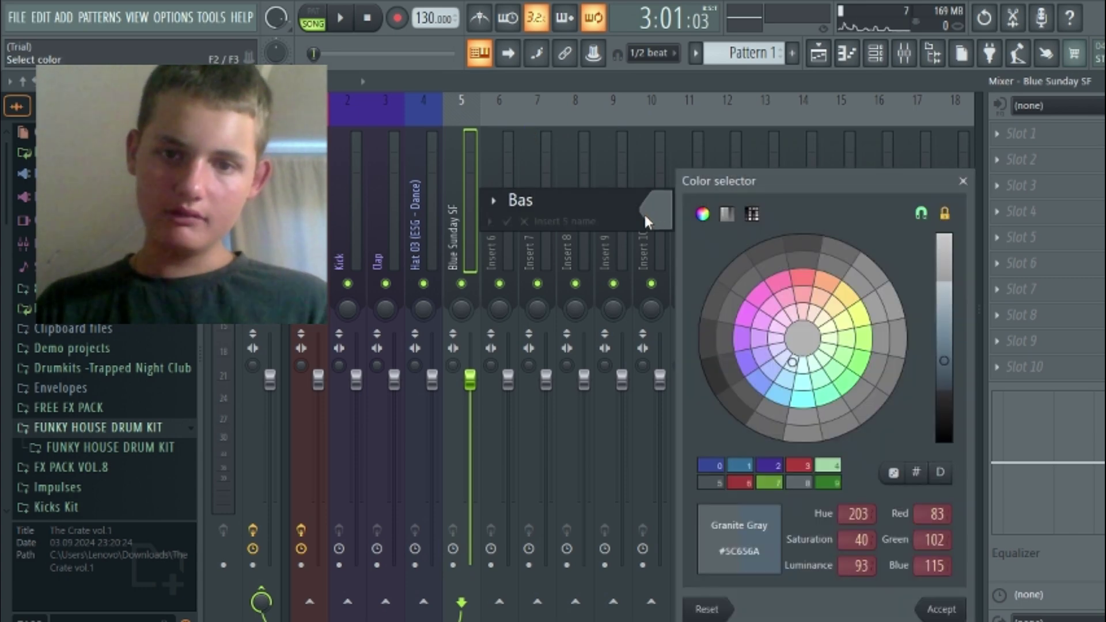
left_click(846, 383)
left_click(943, 609)
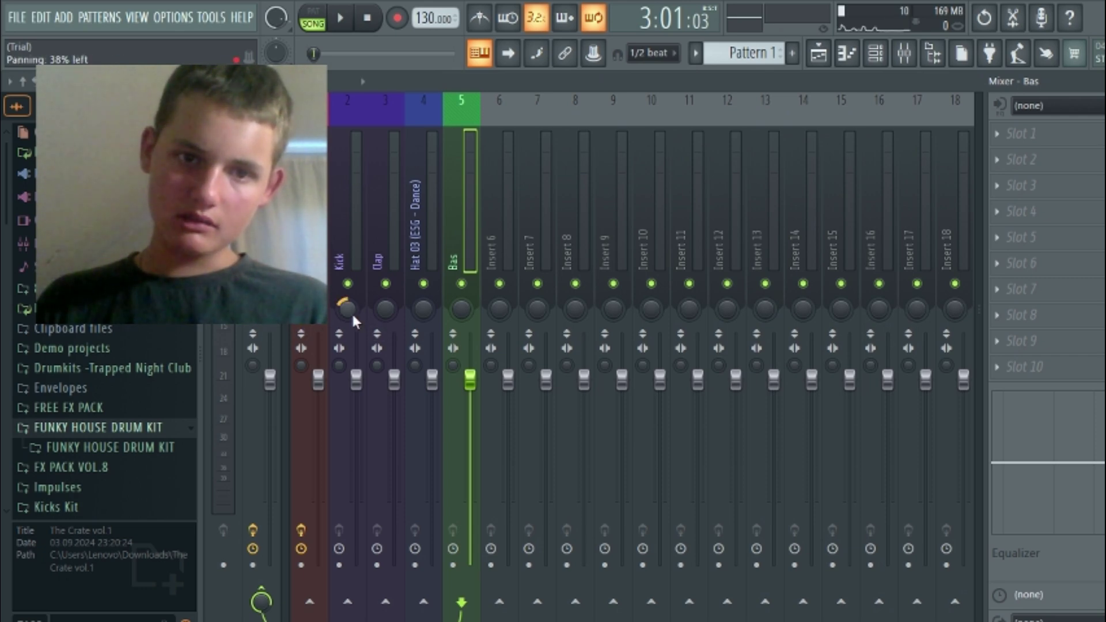
Pan the Kick insert 38% left, the Hat 03 insert slightly left, and the Clap and Bas inserts right, with Bas at 38%
scroll(353, 317, "down", 2)
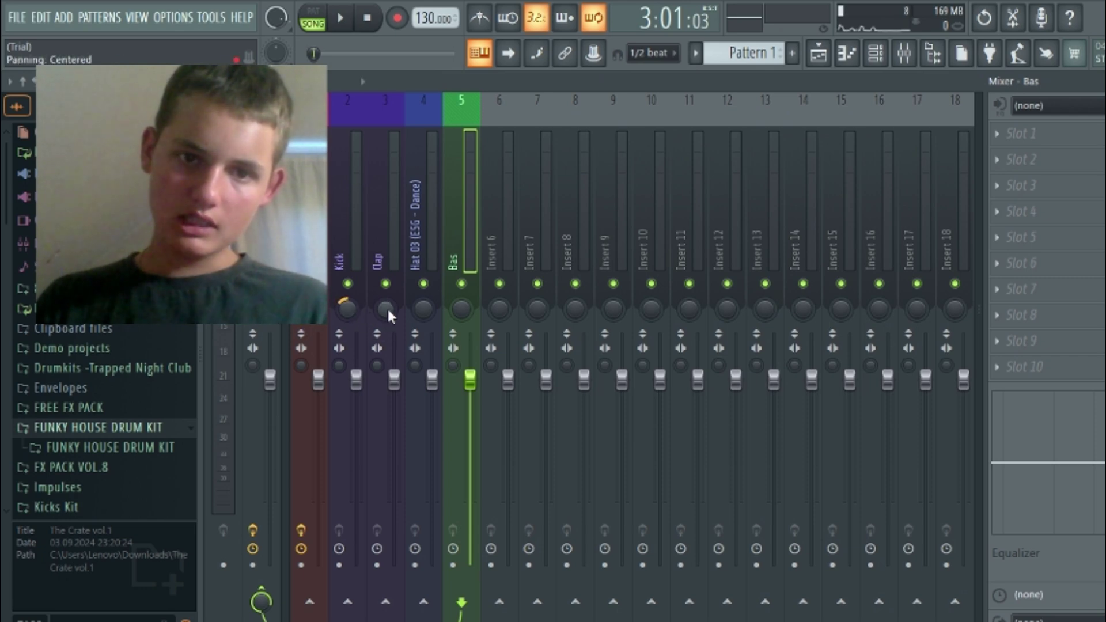
scroll(422, 307, "down", 5)
scroll(463, 310, "up", 6)
key("space")
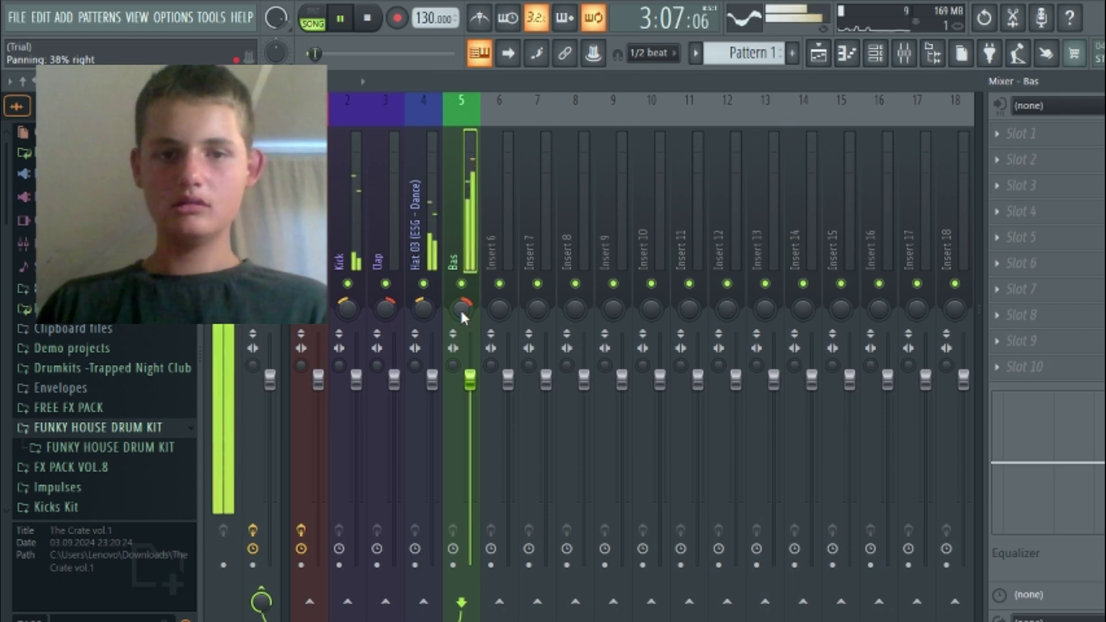
key("space")
Raise the Kick level, lower the Clap level and slightly raise the Hat 03 level while checking the song playback
left_click_drag(356, 379, 358, 363)
key("space")
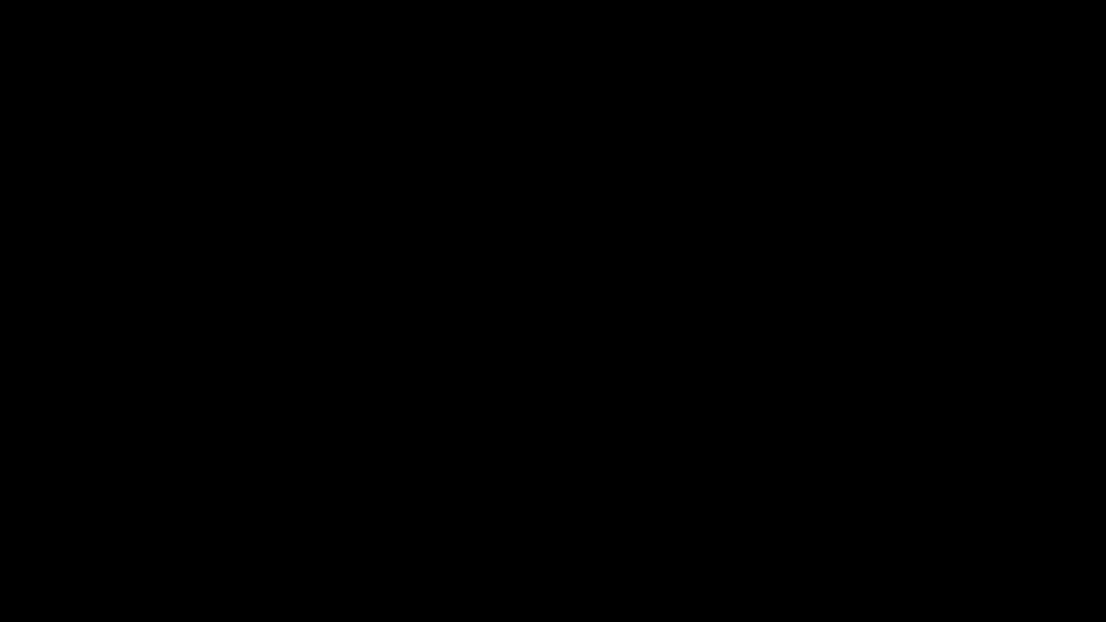
left_click_drag(394, 381, 433, 372)
key("space")
Add Fruity Reeverb 2 to the first effect slot of the Hat 03 insert and play the song to hear it
left_click(1057, 144)
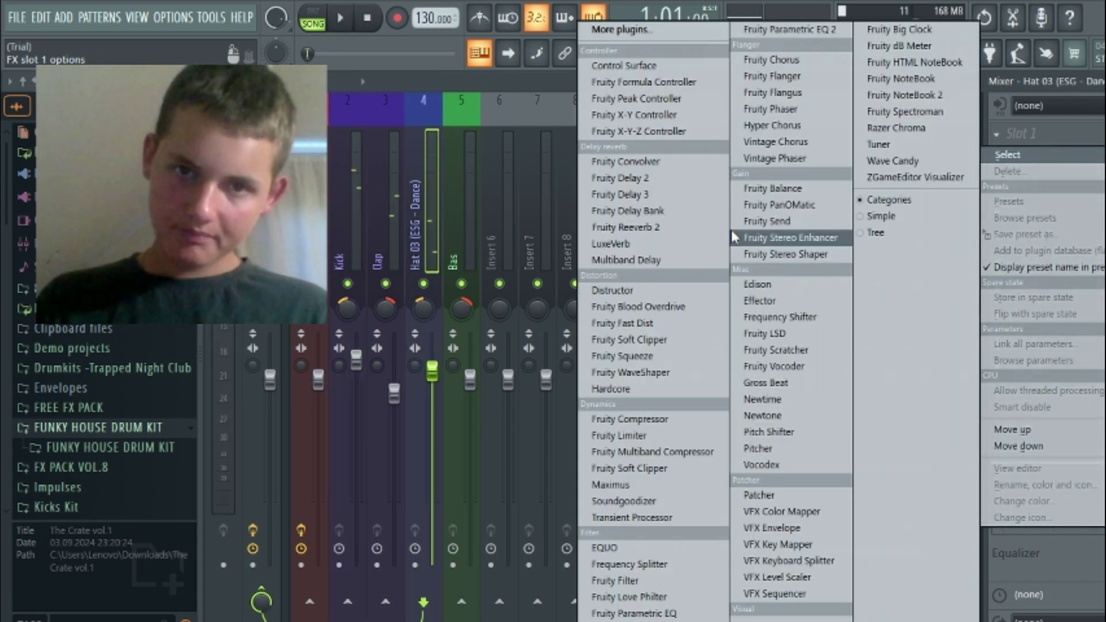
left_click(634, 227)
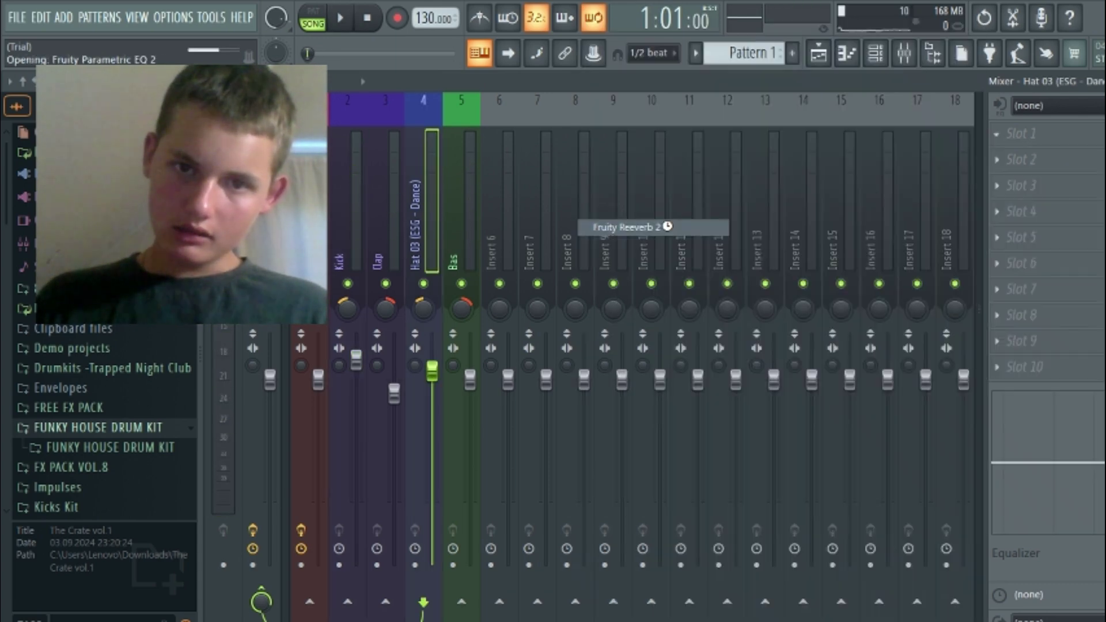
key("space")
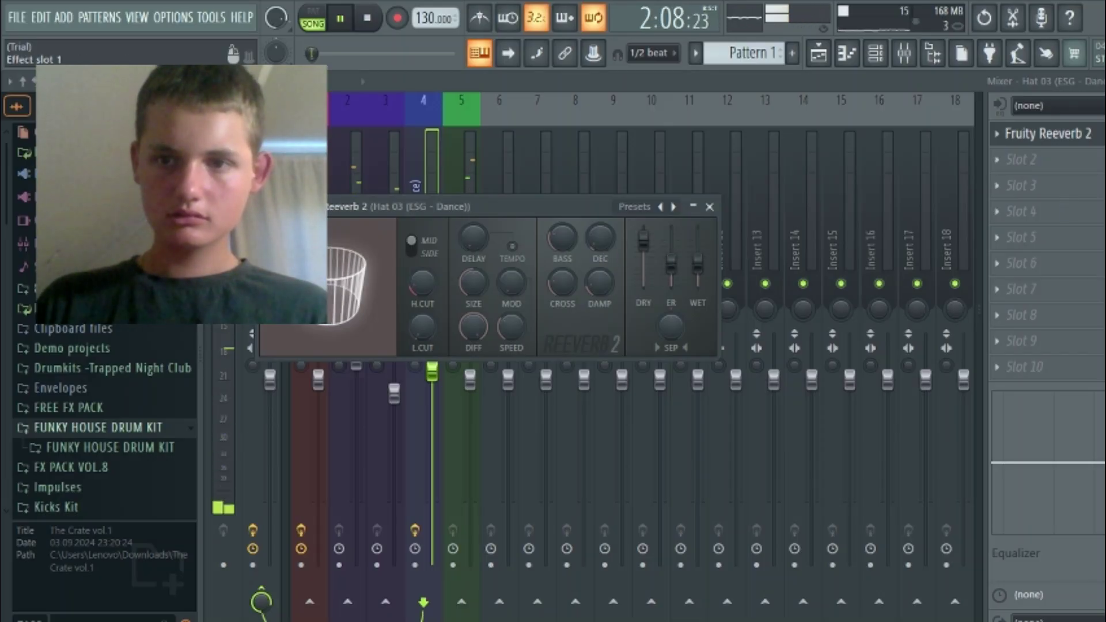
scroll(1091, 133, "down", 2)
left_click_drag(1043, 186, 1094, 338)
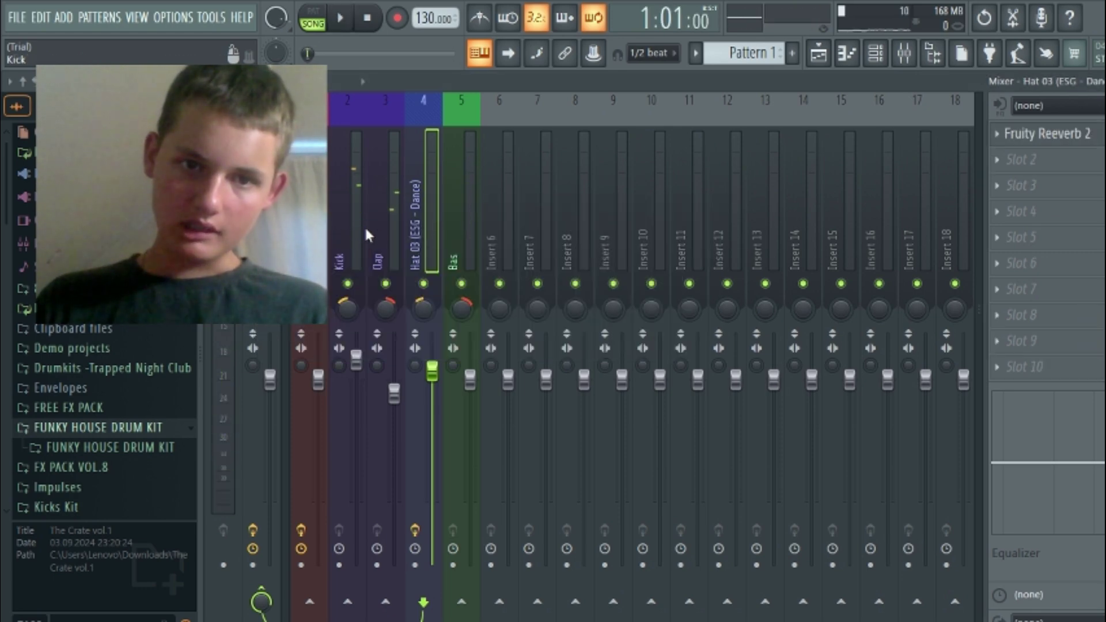
Solo the Hat 03 insert for playback and turn the Kick, Clap and Bas inserts back on
right_click(416, 235)
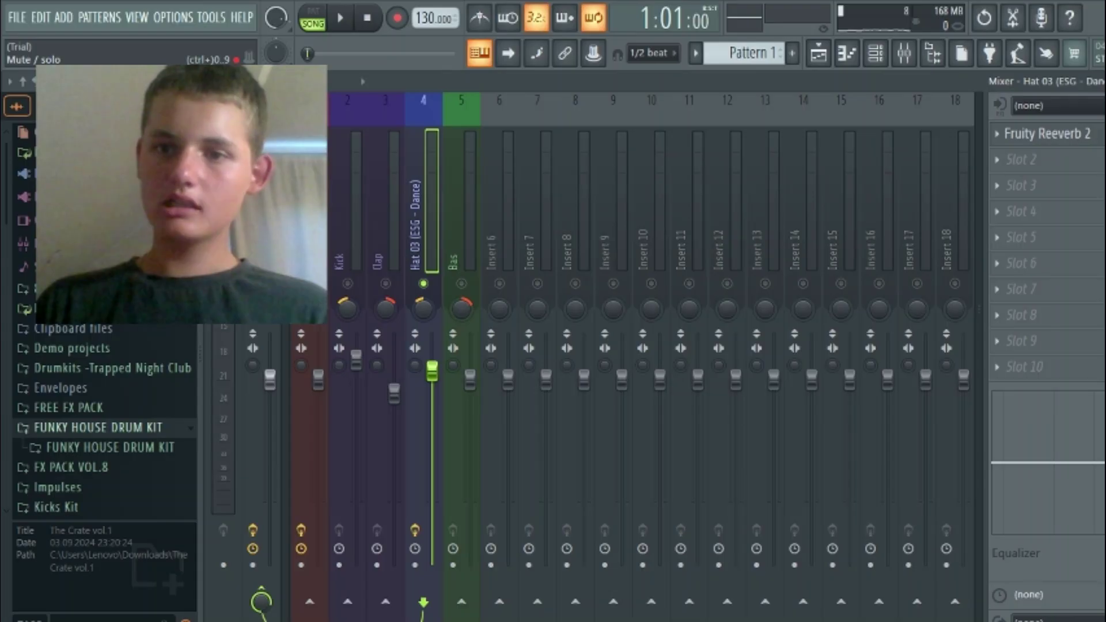
key("space")
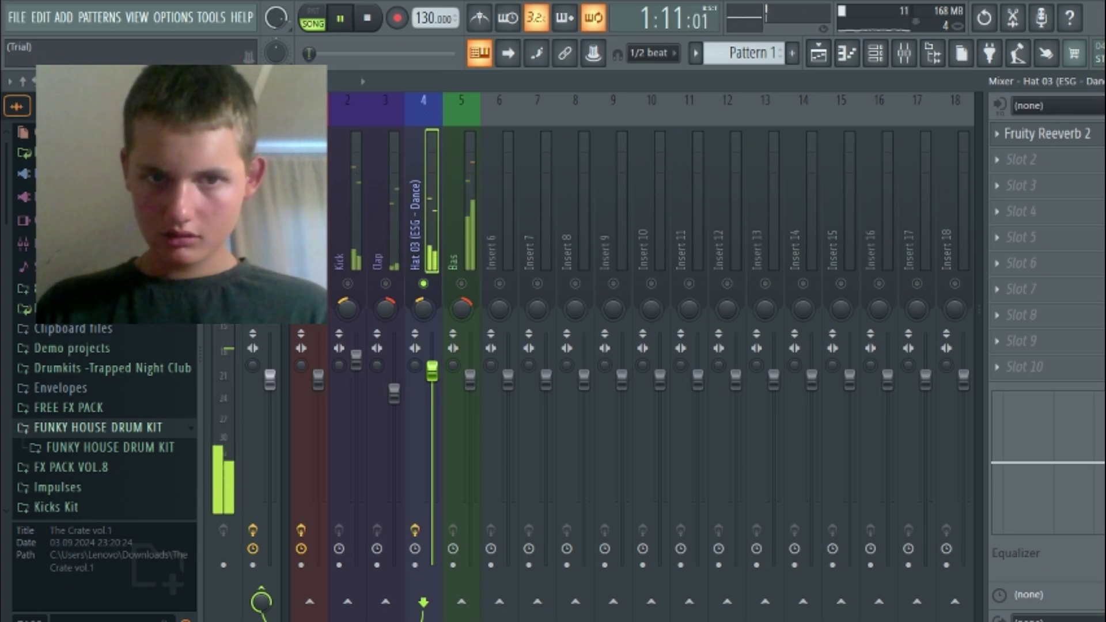
key("space")
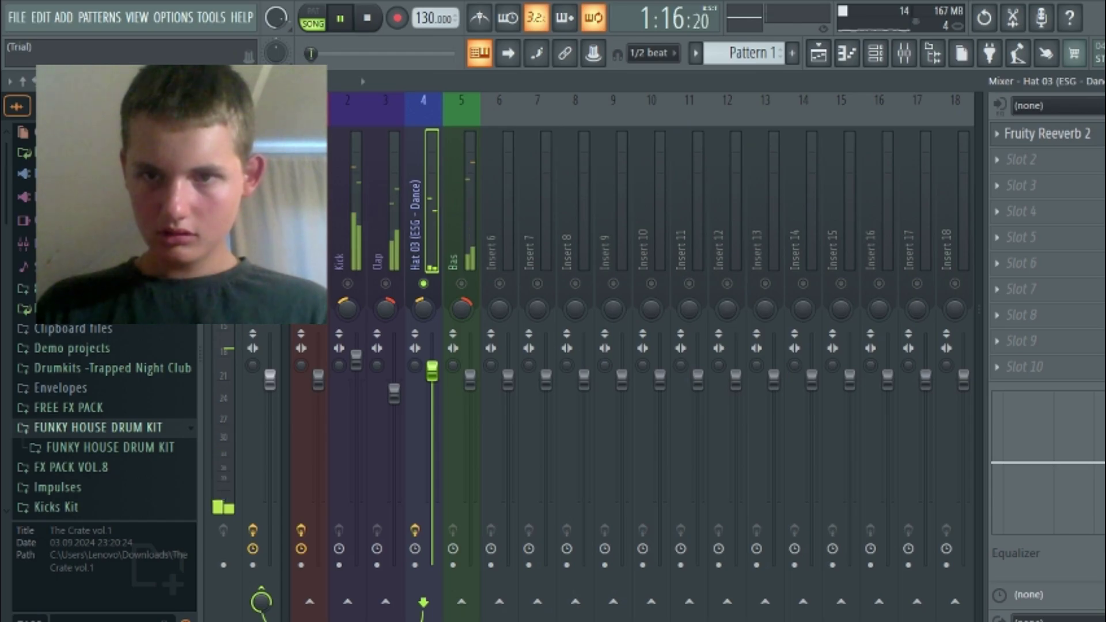
key("space")
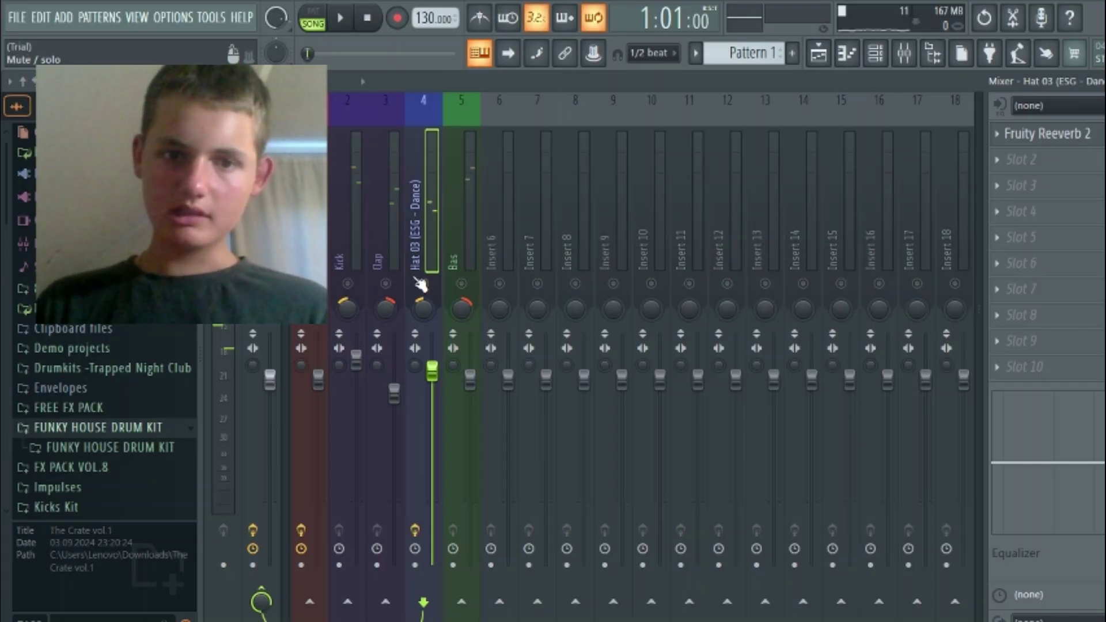
left_click(461, 285)
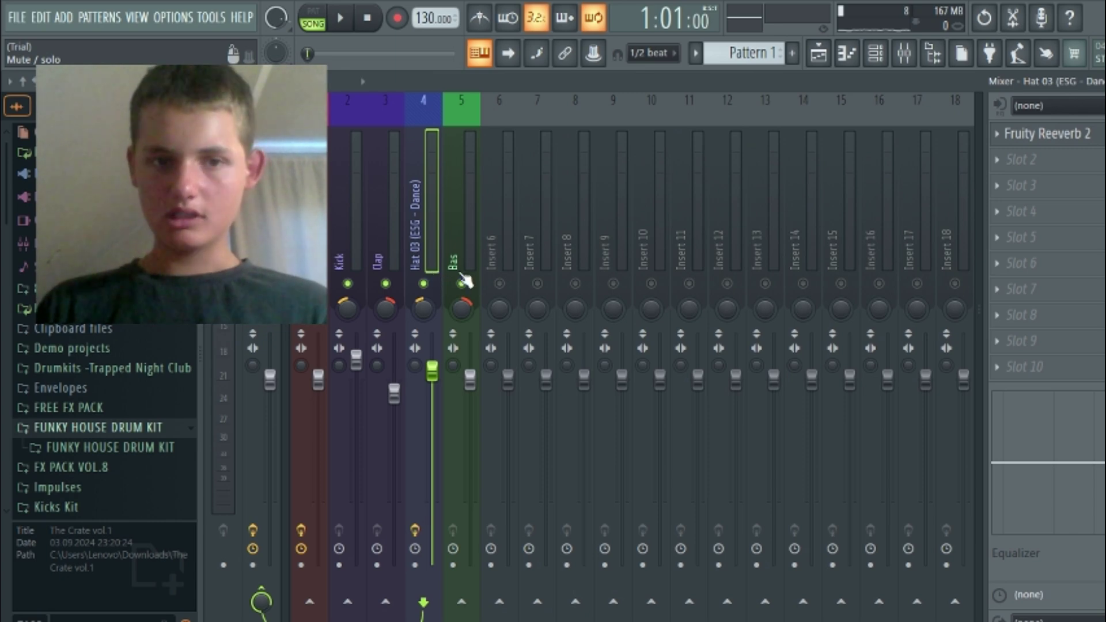
Rebalance the mix during playback by raising Kick and Clap and lowering Hat 03, Bas and the first insert
key("space")
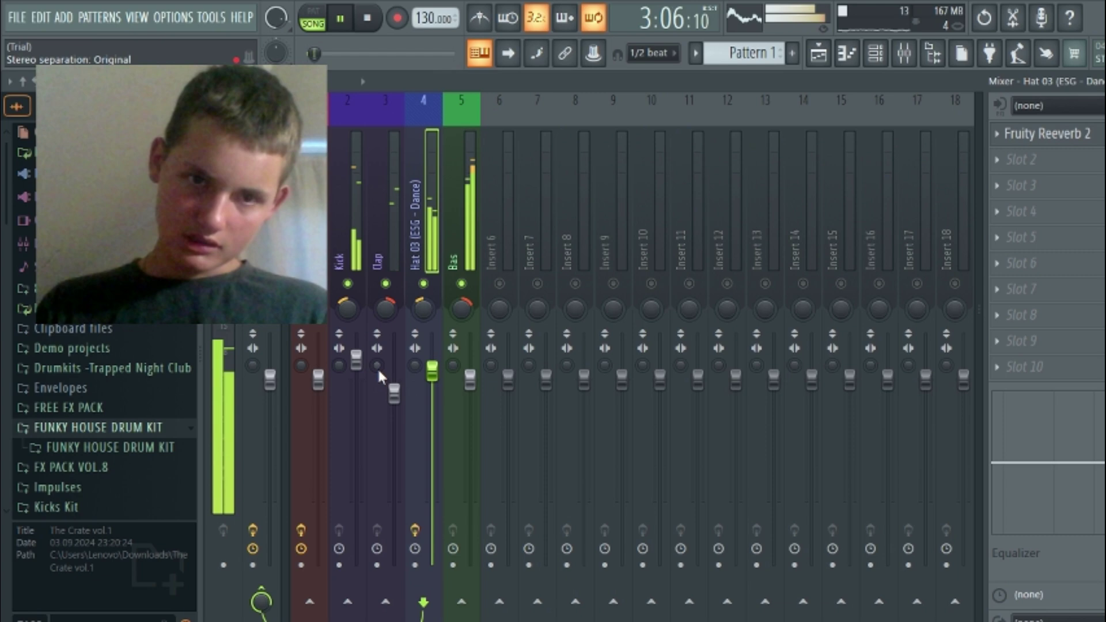
key("space")
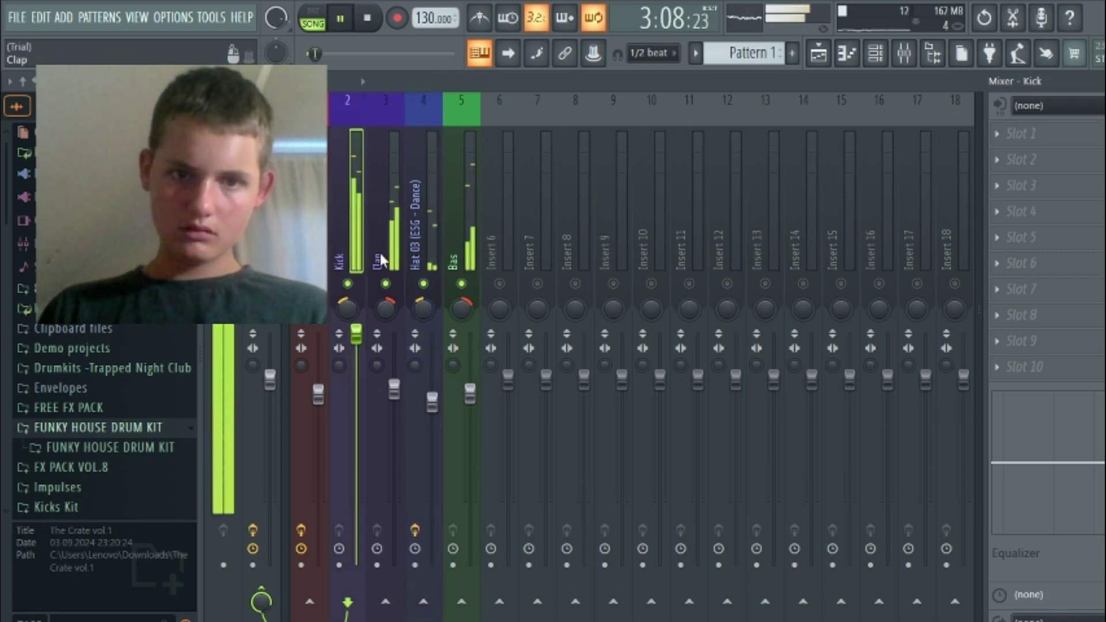
key("space")
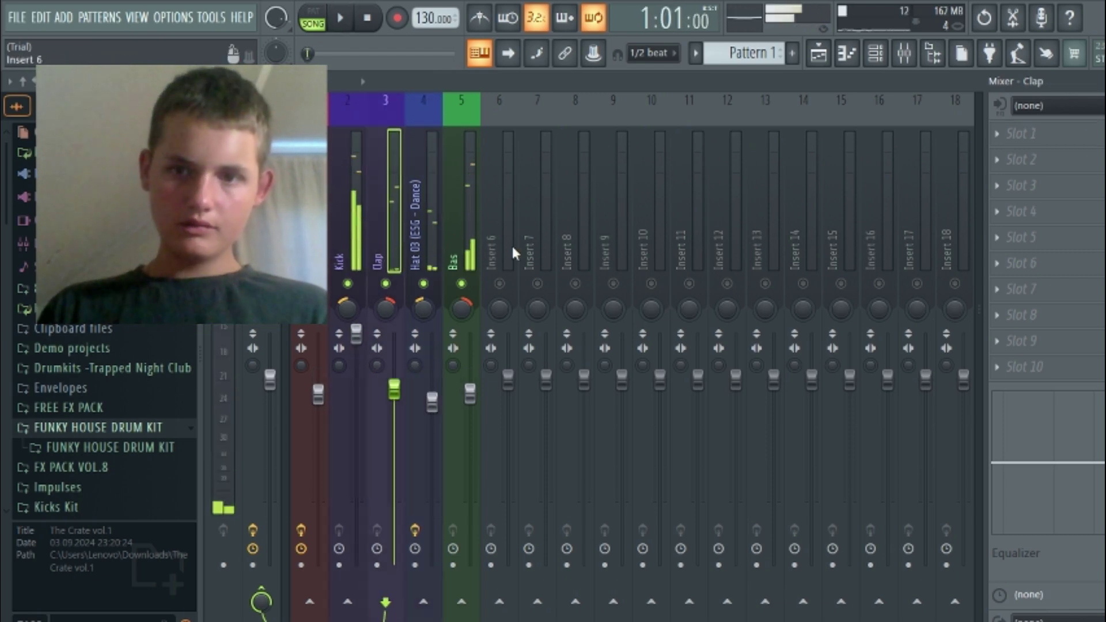
Try Fruity Reeverb 2 in the Clap insert's first effect slot and clear the slot again
left_click(1062, 139)
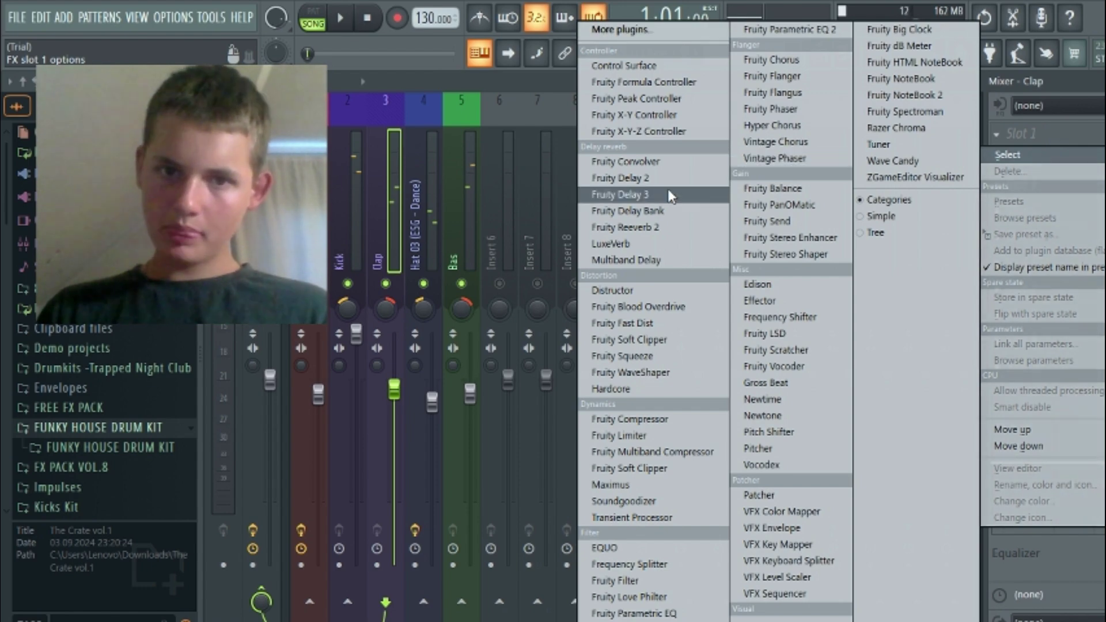
left_click(652, 228)
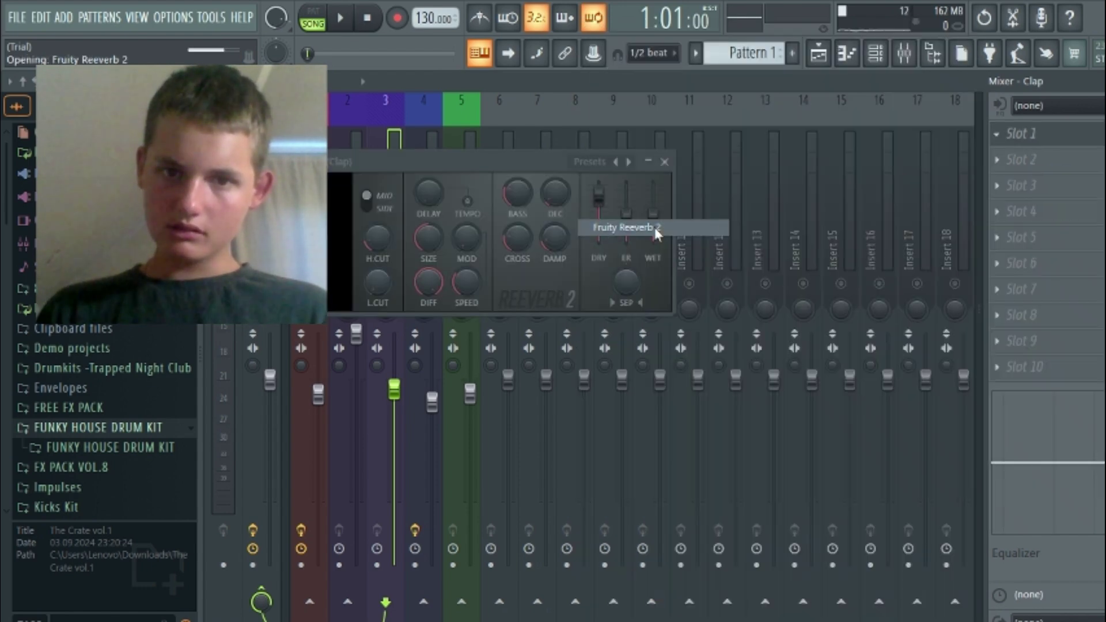
left_click(666, 162)
left_click(1055, 136)
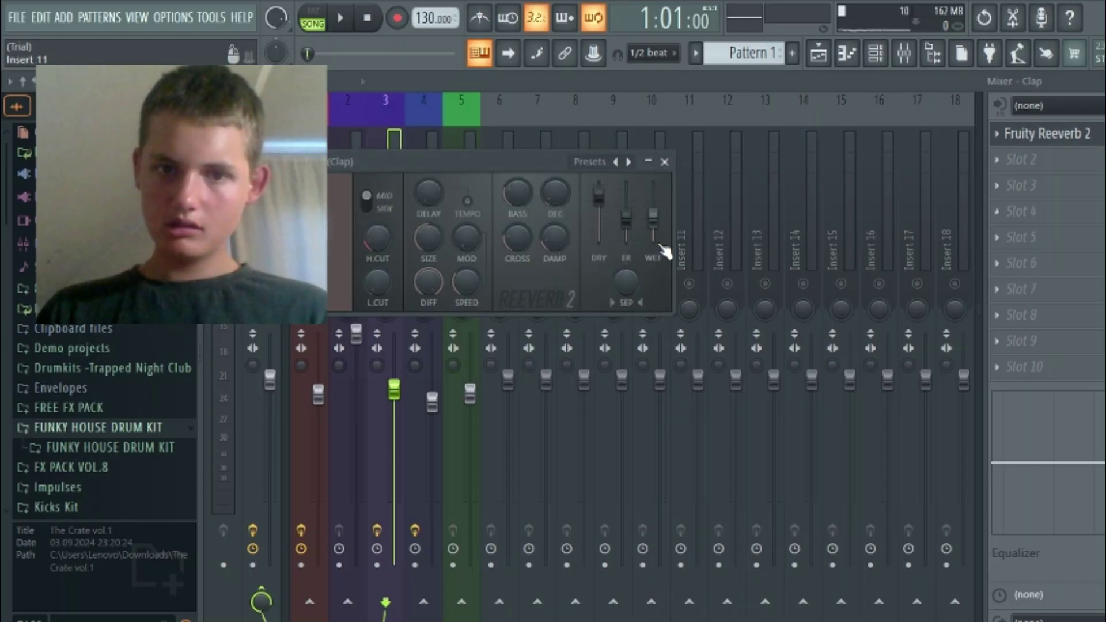
left_click(219, 162)
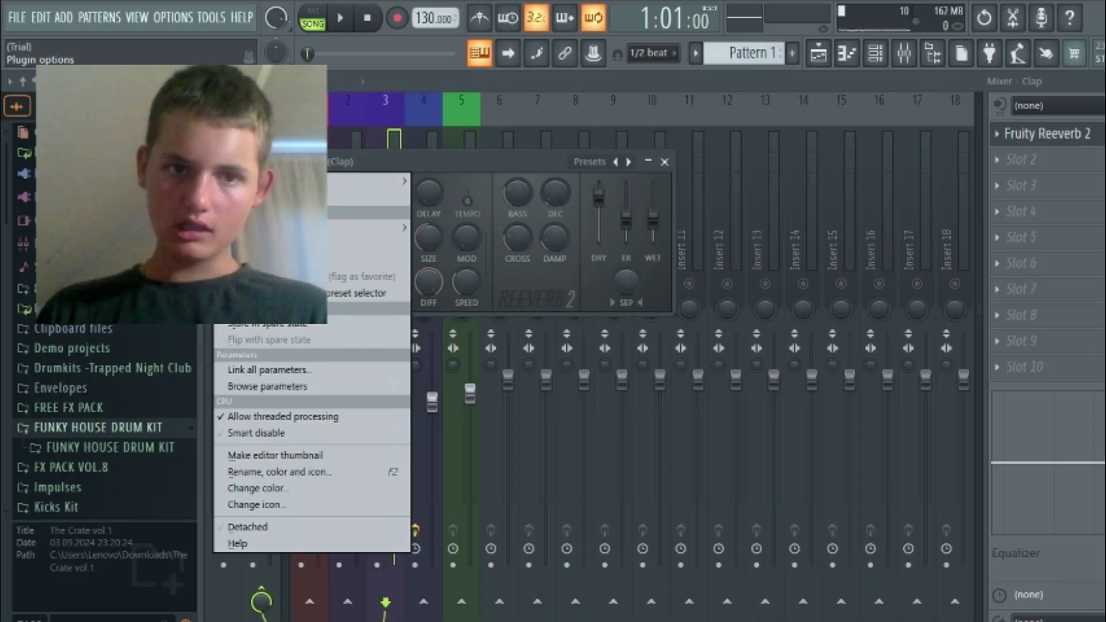
left_click(369, 198)
left_click(657, 384)
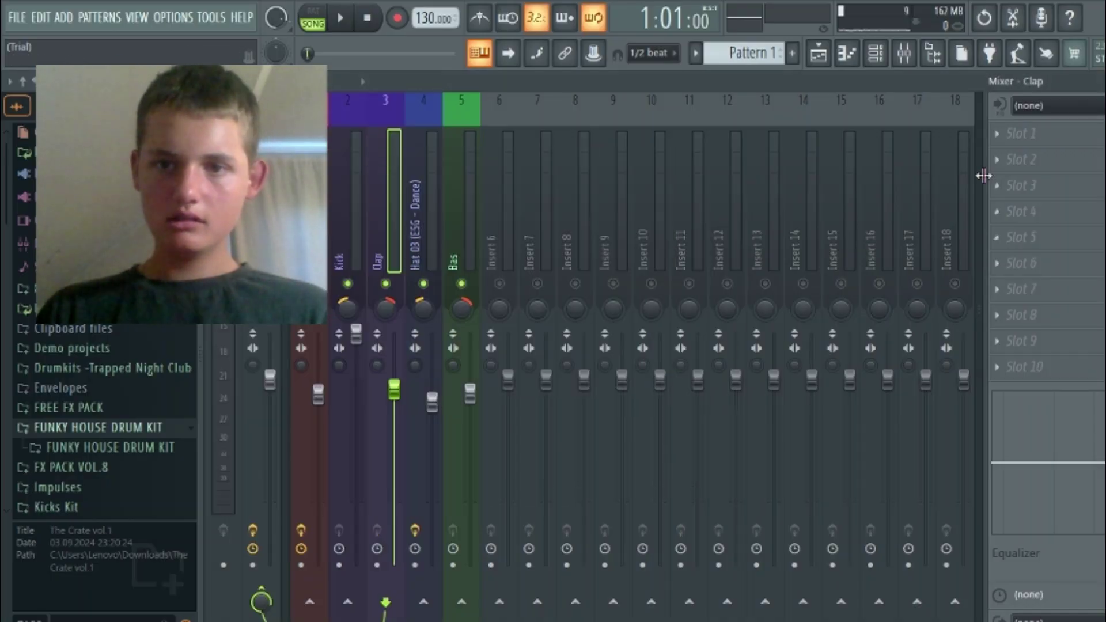
Put Fruity Parametric EQ 2 on the Clap insert with the 40Hz + 18kHz cut preset and move its low cut to a higher frequency
left_click(1027, 143)
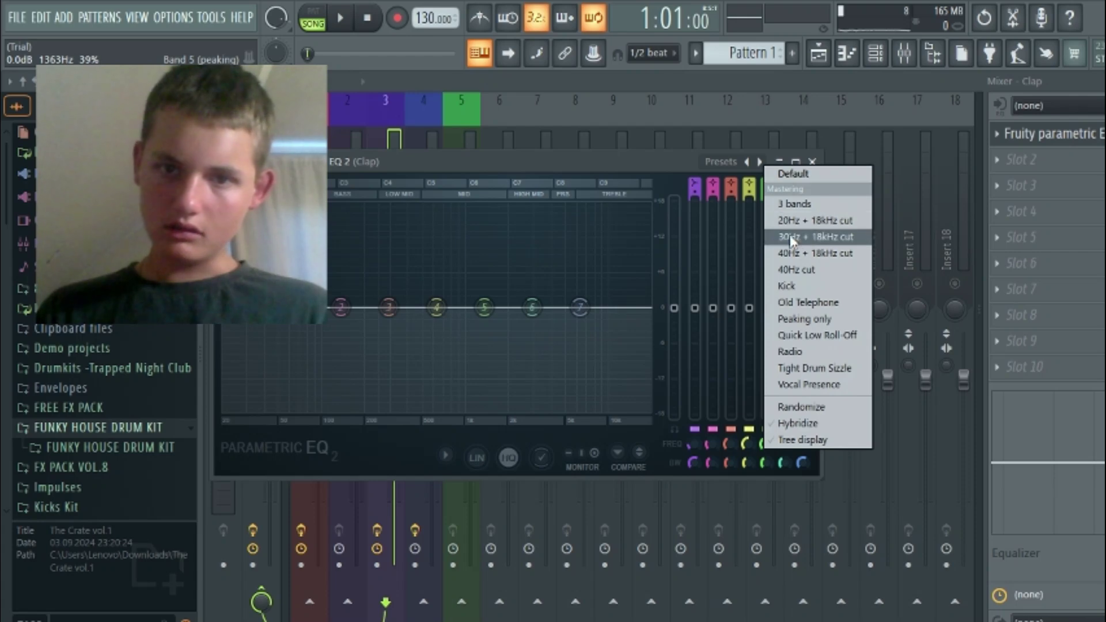
left_click(798, 251)
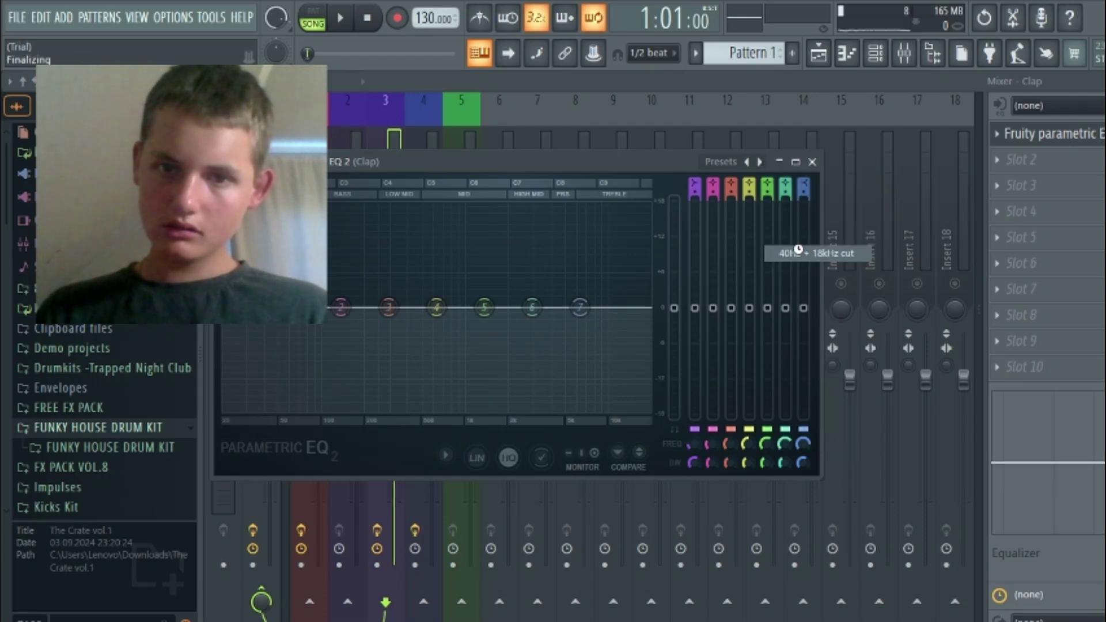
left_click_drag(266, 327, 341, 308)
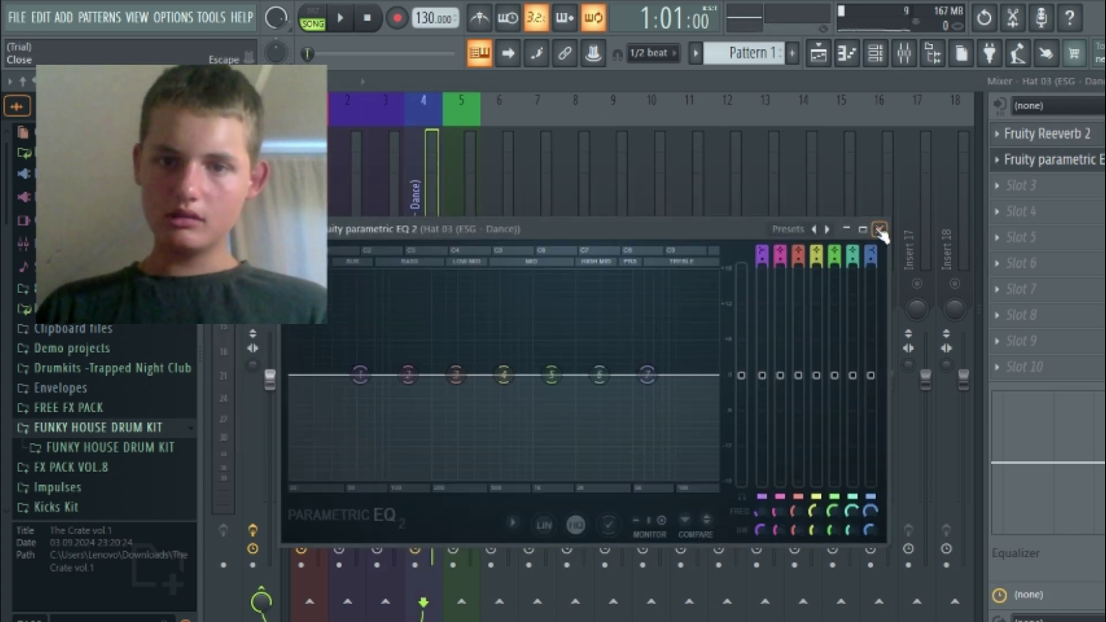
Apply the 40Hz + 18kHz cut preset to the Hat 03 insert's Parametric EQ 2 and raise its high-pass band to about 131 Hz
left_click(830, 230)
left_click(875, 317)
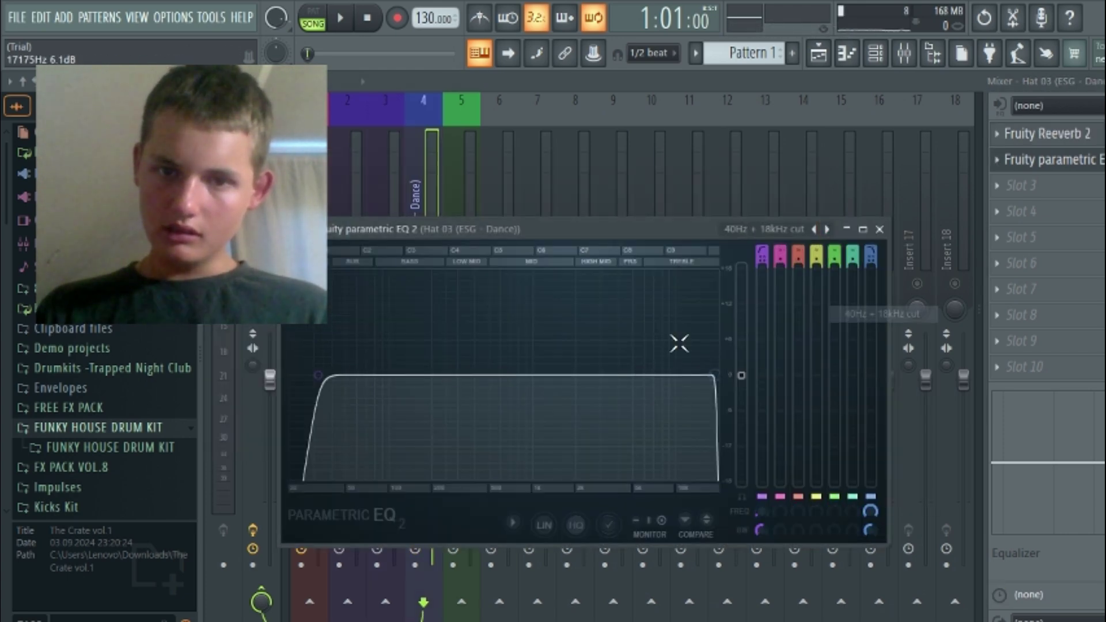
left_click_drag(317, 375, 406, 375)
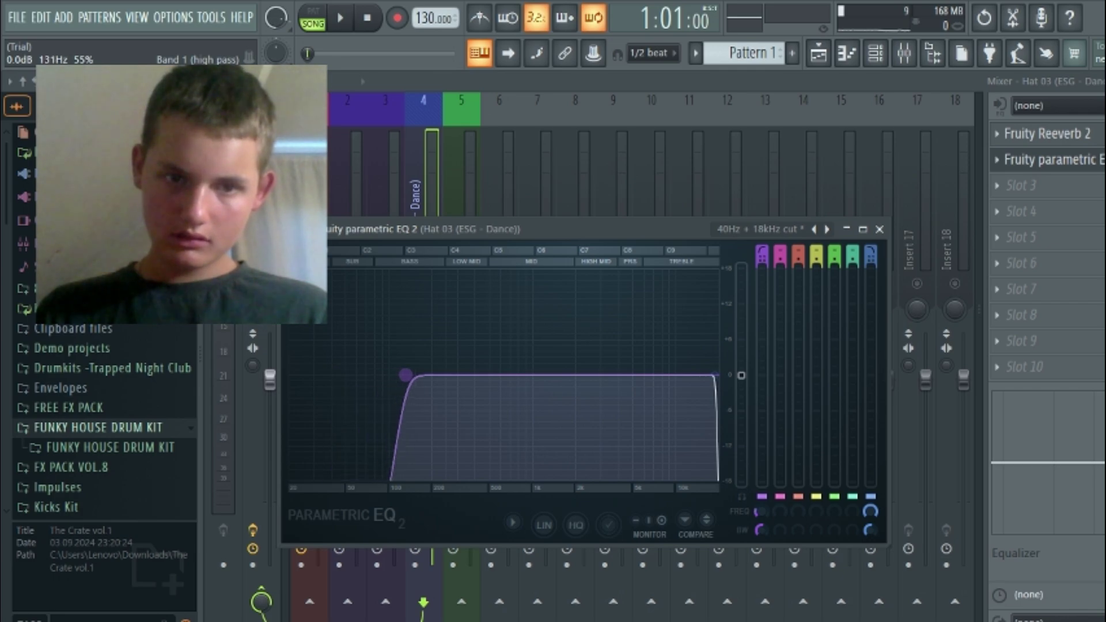
left_click(880, 229)
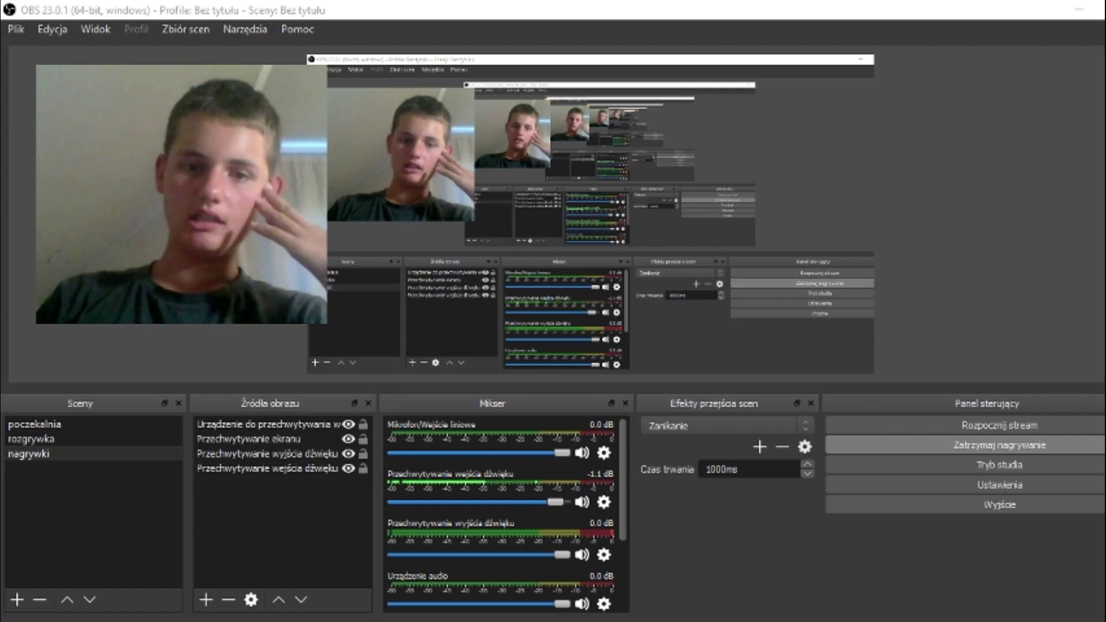
Switch from OBS back to the FL Studio mixer
right_click(656, 621)
left_click(802, 559)
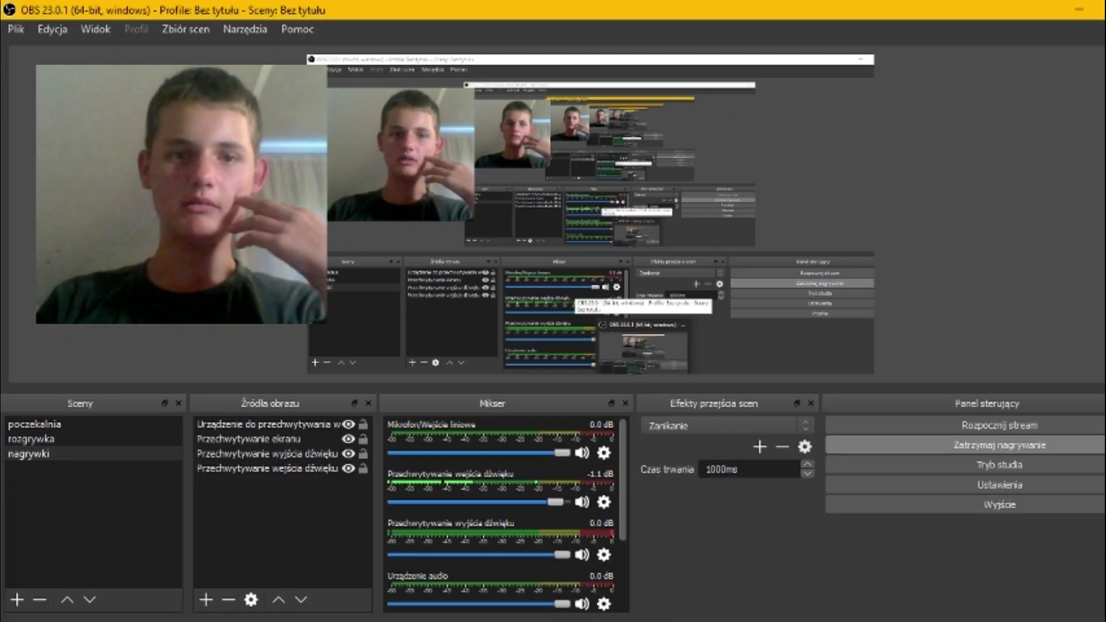
key("alt+Tab")
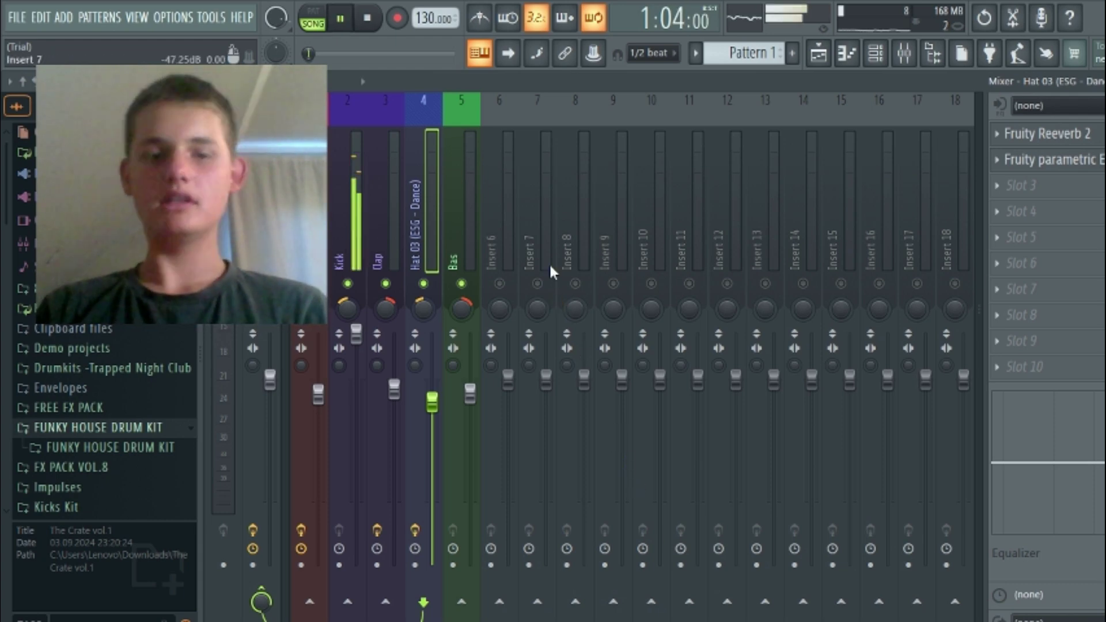
Recolour the Bas mixer insert to Drab olive #619532 and play the song
left_click(459, 222)
double_click(458, 222)
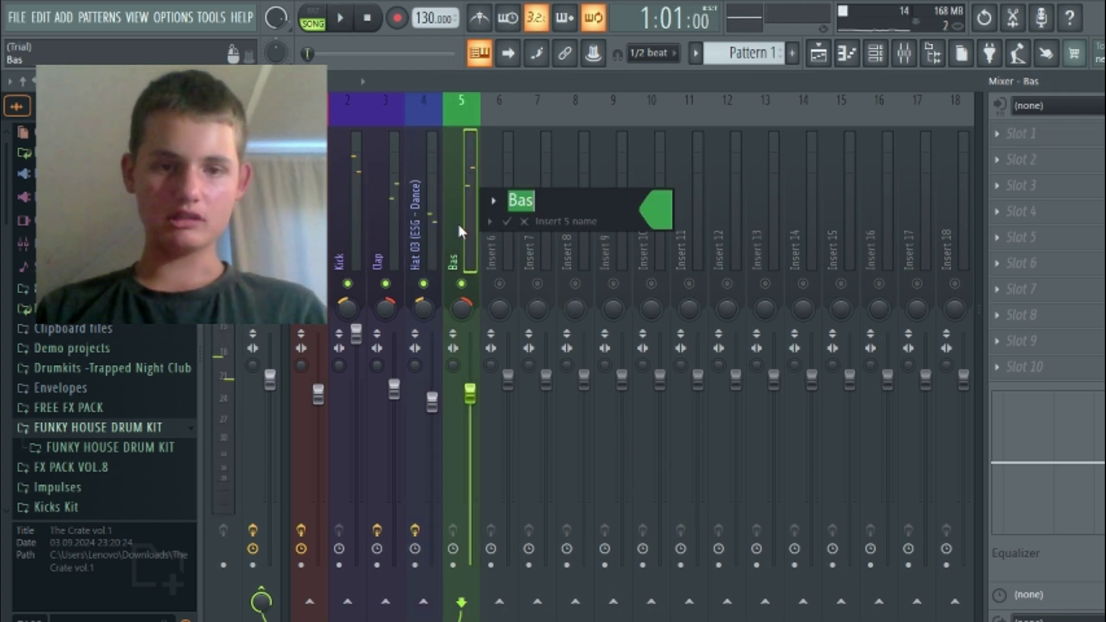
left_click(645, 222)
left_click(863, 340)
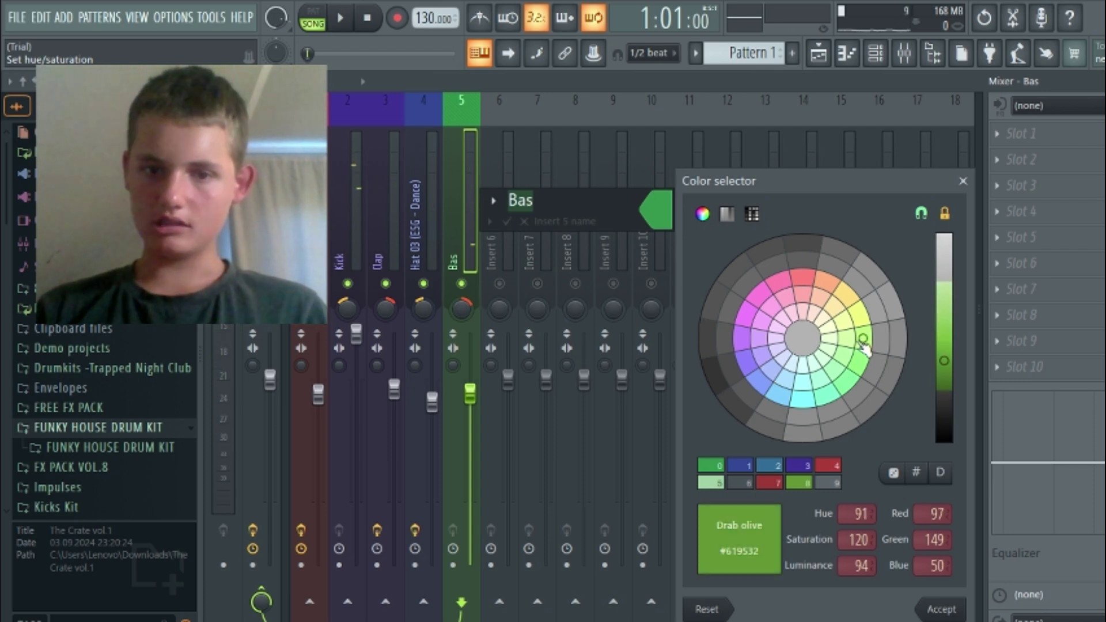
key("Return")
key("space")
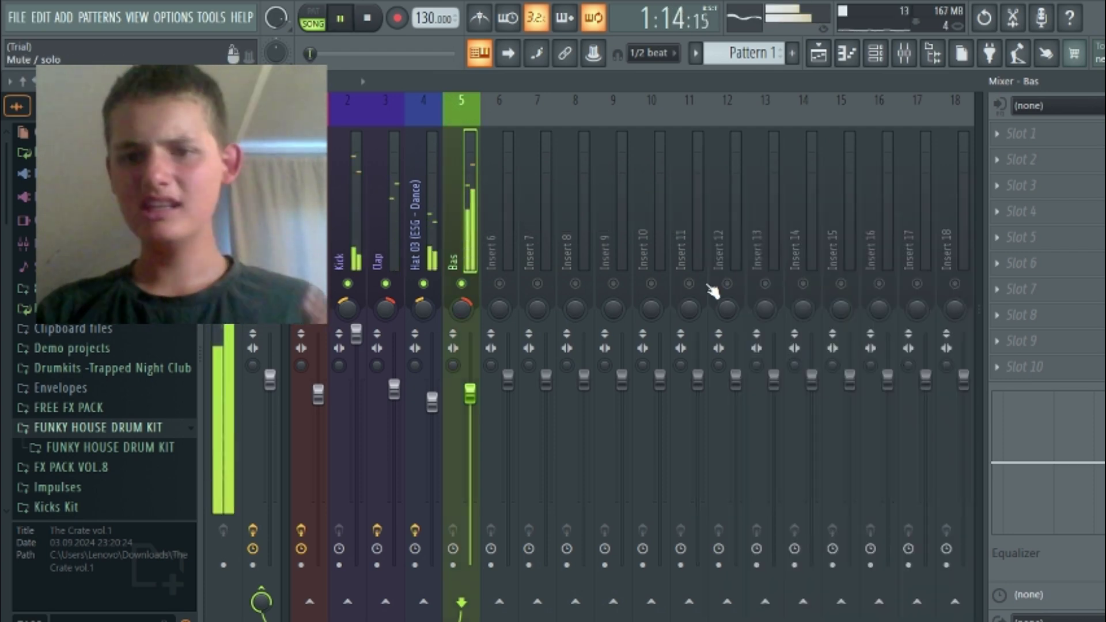
Play the song and lower the Bas mixer insert's volume to about 88% (-2.8 dB)
key("space")
key("space")
left_click_drag(470, 396, 468, 410)
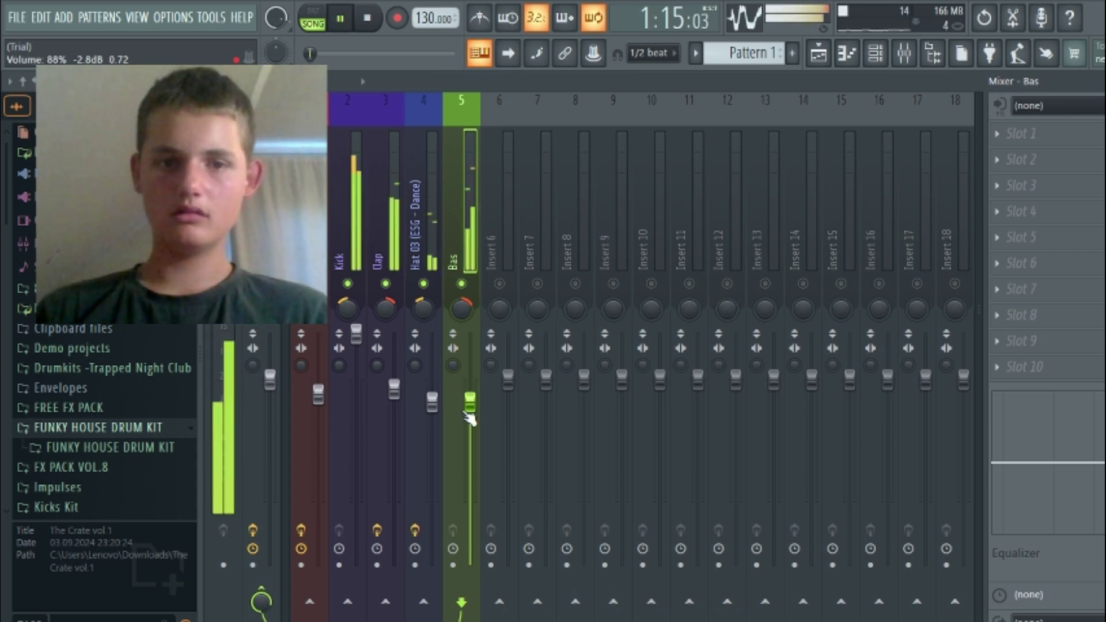
key("space")
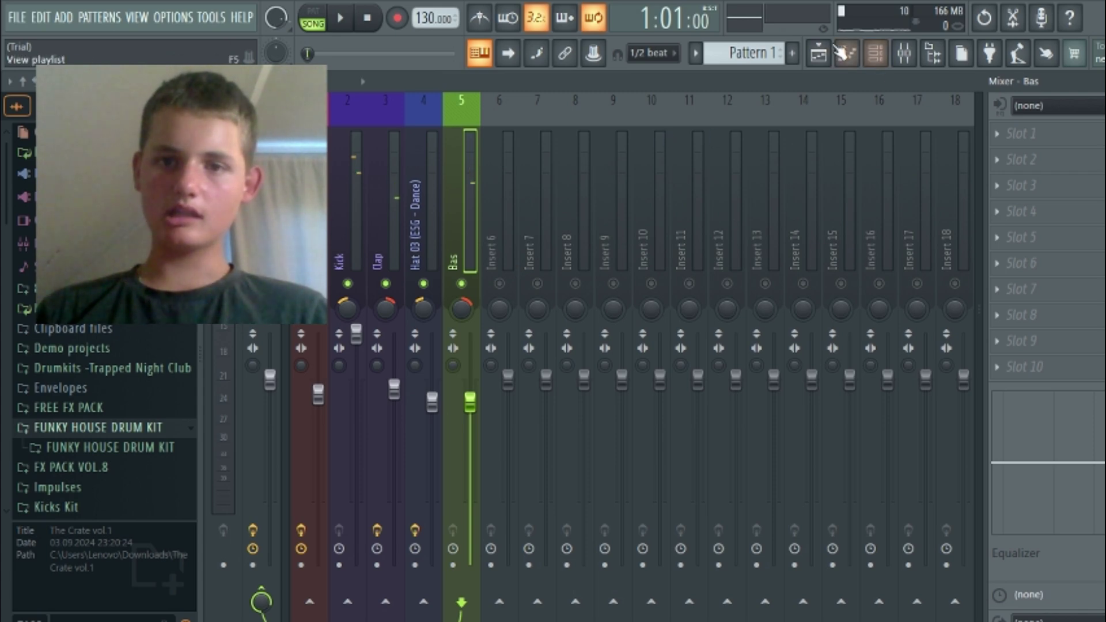
Swap the mixer for the channel rack and create a new empty pattern
left_click(909, 57)
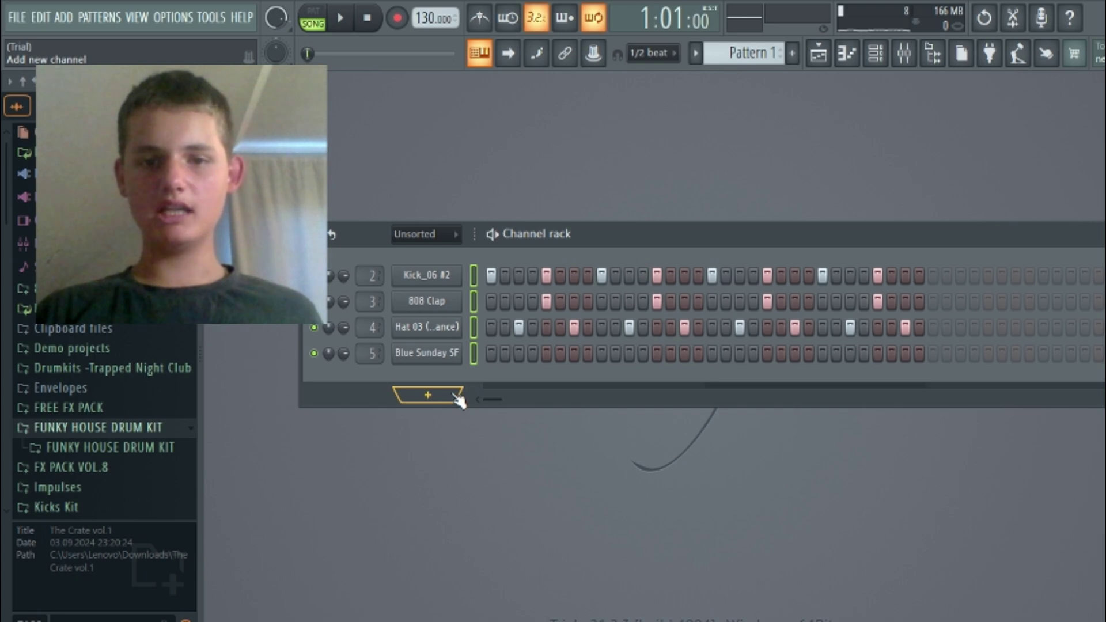
key("F4")
key("Return")
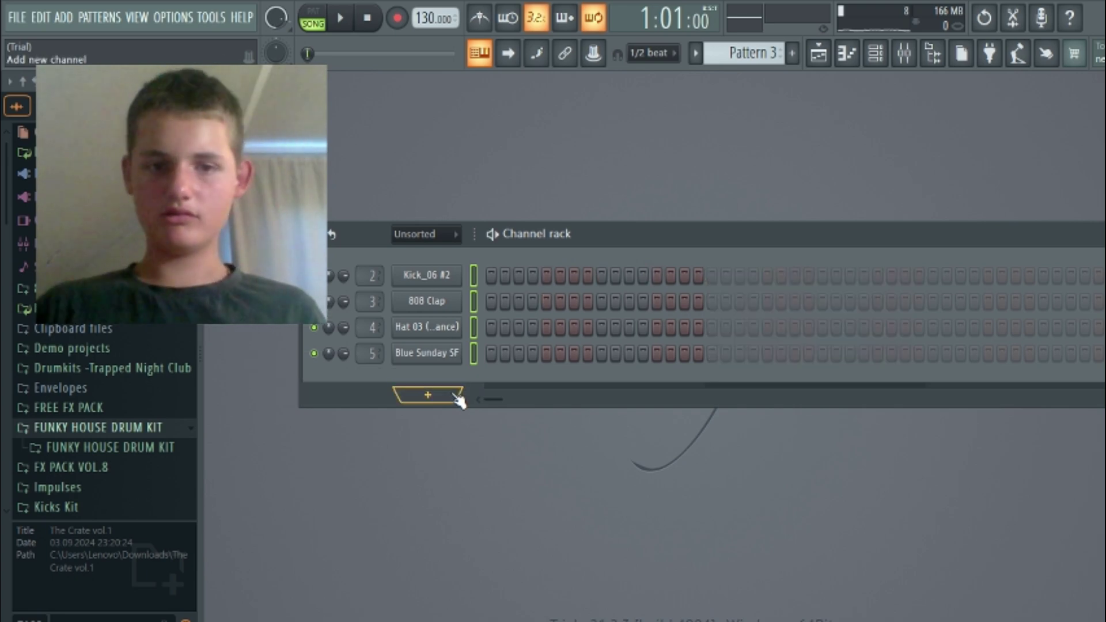
Add a Harmless channel with the Flesh it Out 1 GOL preset and audition a few of its keys
left_click(459, 399)
left_click(451, 392)
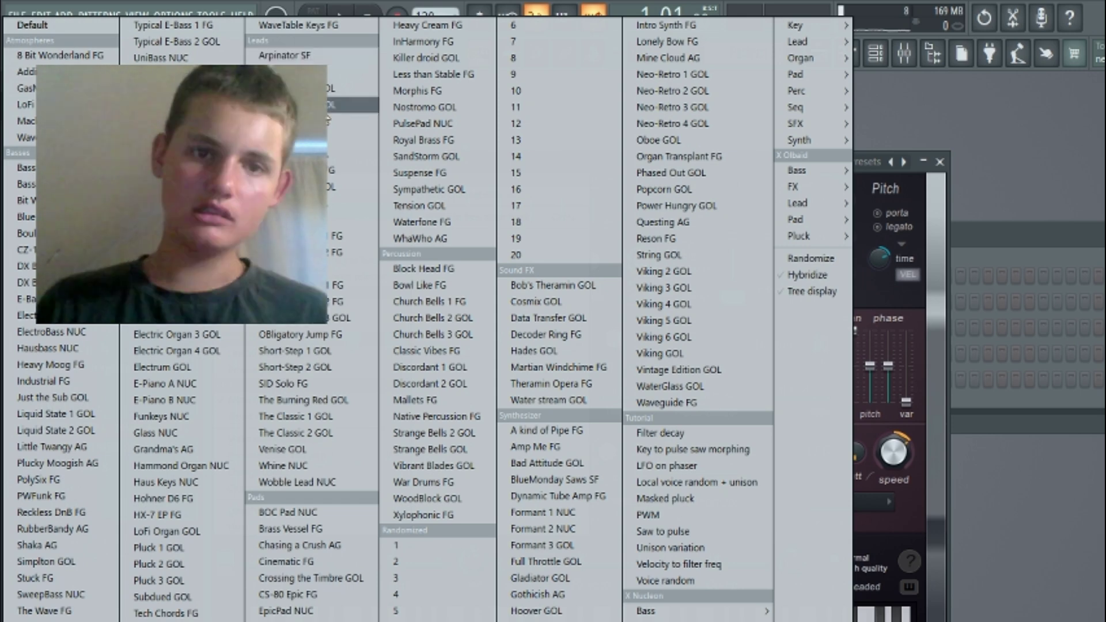
left_click(327, 107)
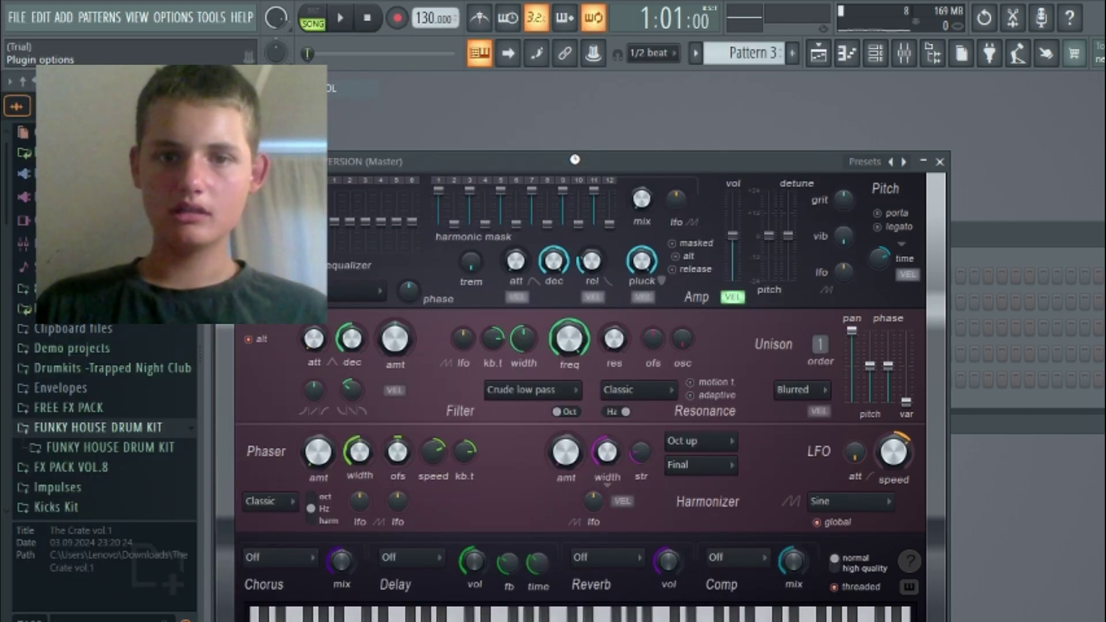
left_click_drag(575, 159, 581, 112)
left_click(572, 602)
left_click(545, 602)
left_click(513, 603)
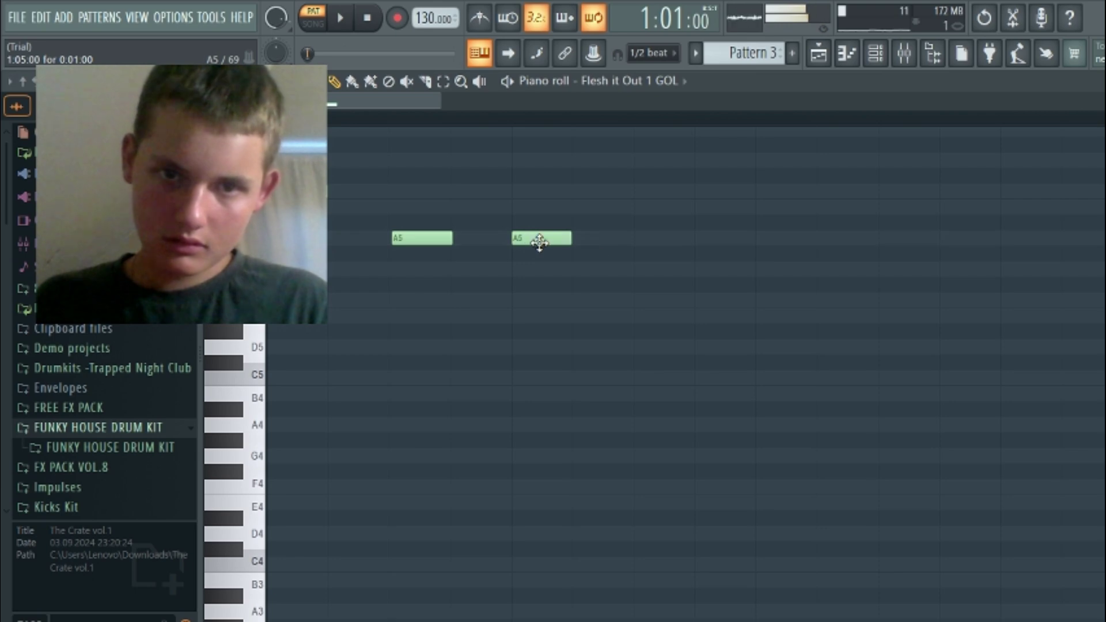
In the Flesh it Out 1 GOL piano roll, add an A5 note at step 7, delete the one at step 5 and play the pattern
left_click(640, 241)
key("space")
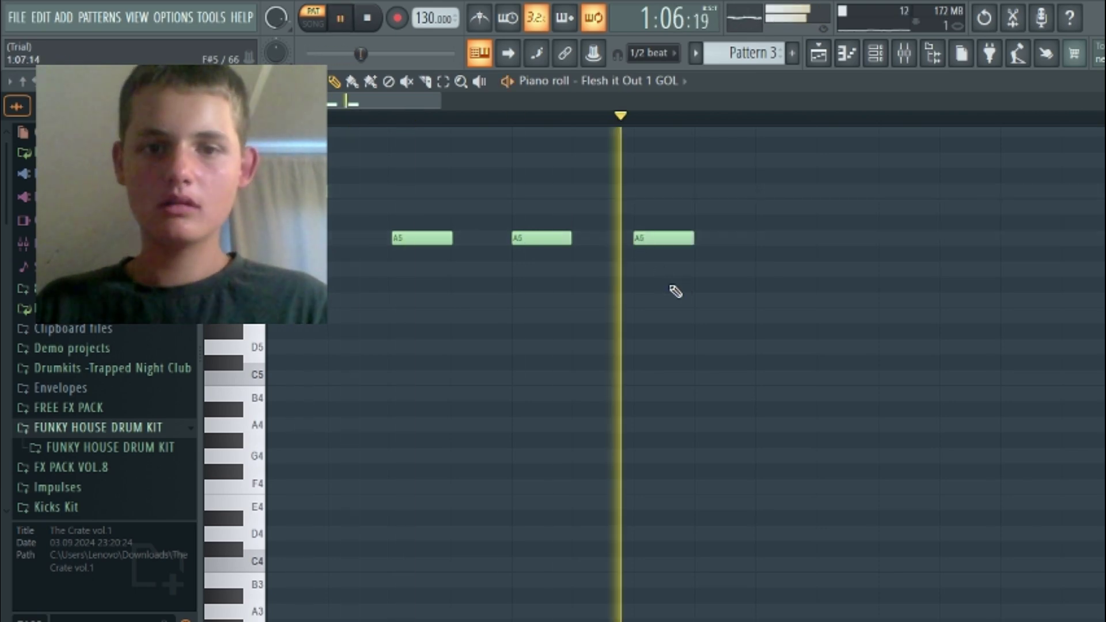
key("space")
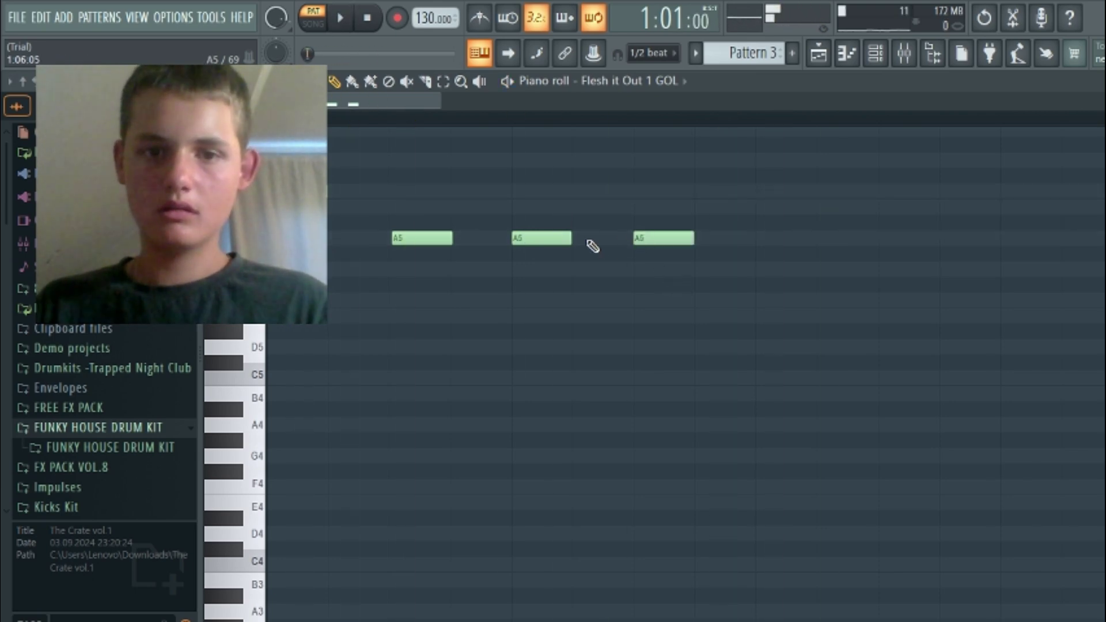
right_click(561, 241)
key("space")
key("space")
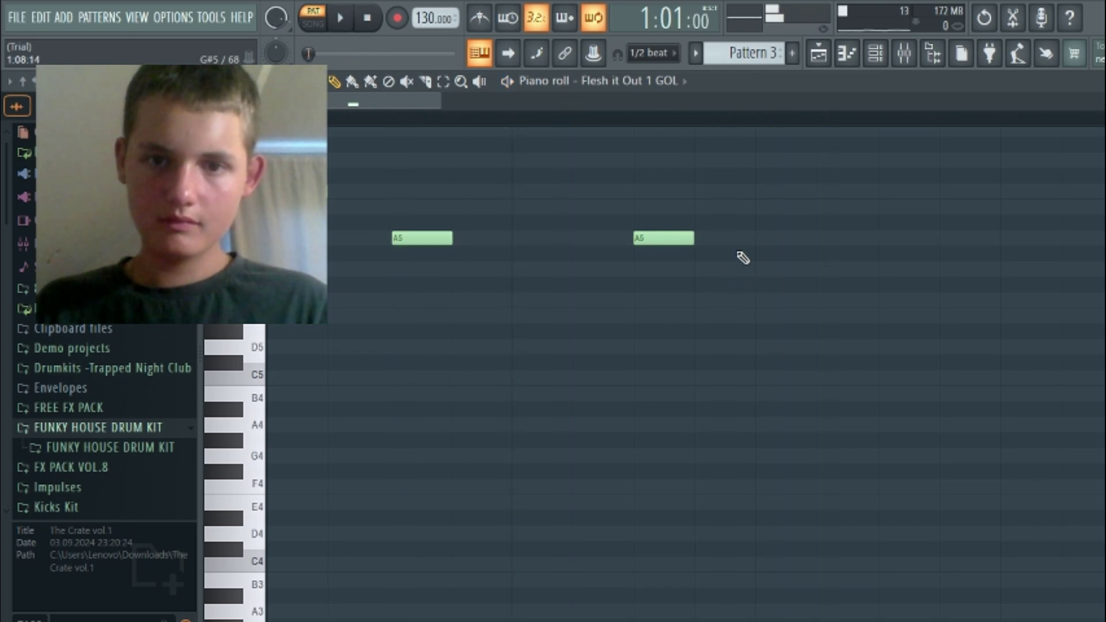
Add two more A5 notes after step 7, play them back and move them to about steps 9 and 11
left_click(823, 241)
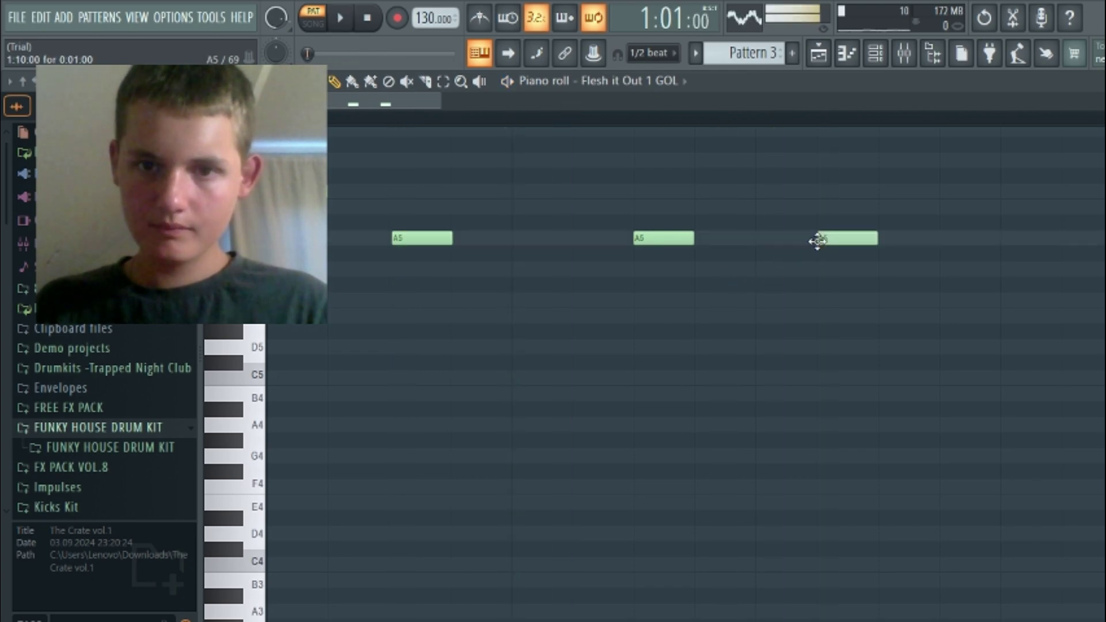
left_click(1005, 239)
key("space")
key("space")
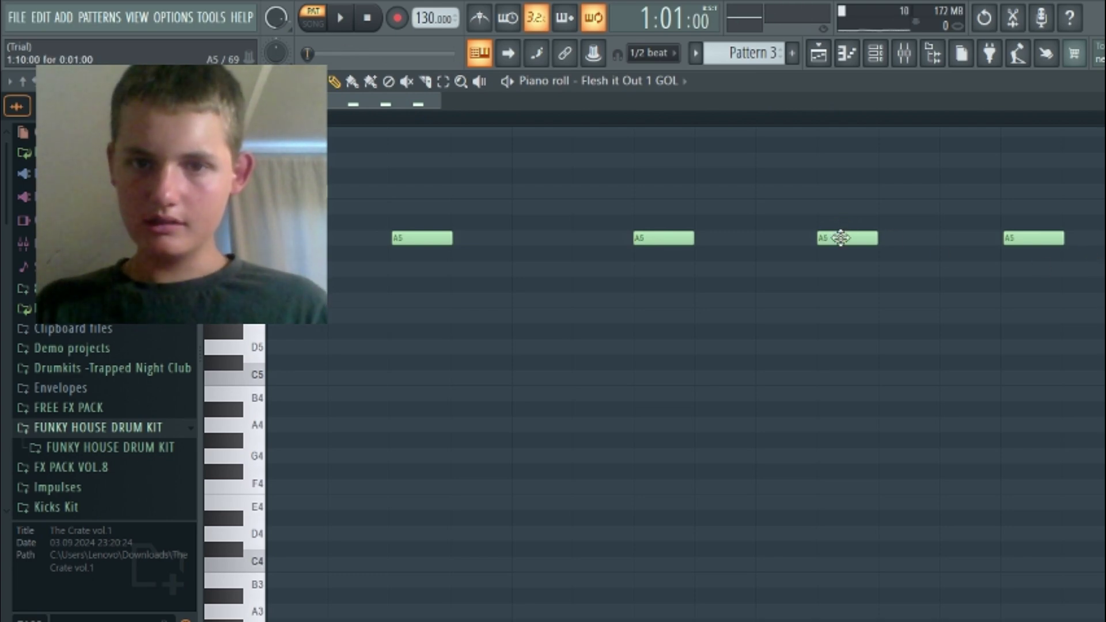
left_click_drag(840, 238, 804, 242)
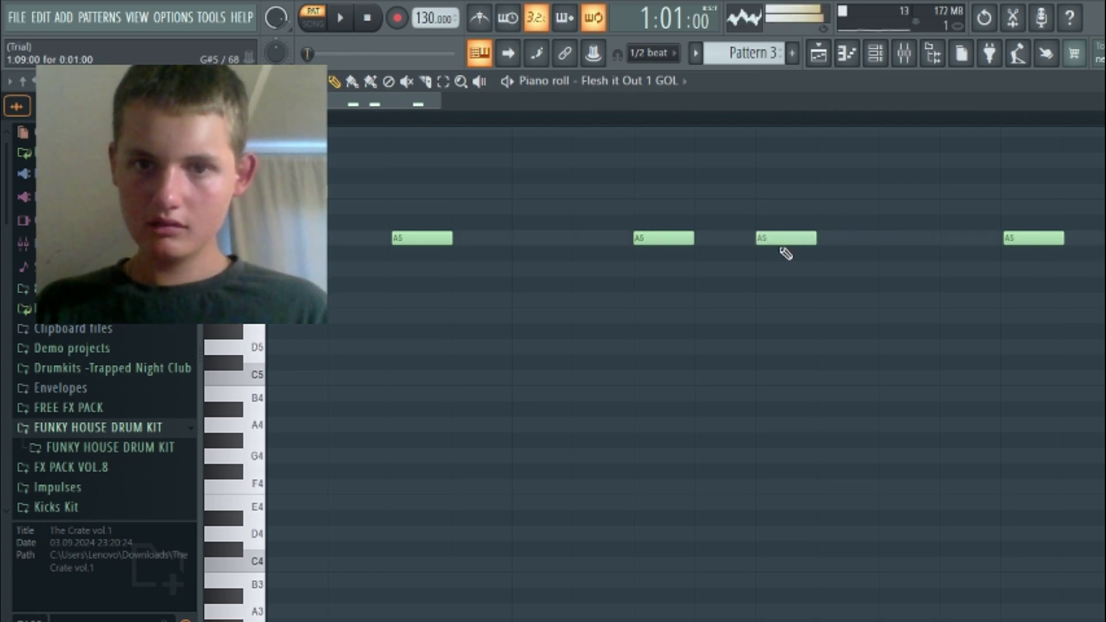
left_click_drag(1030, 241, 899, 250)
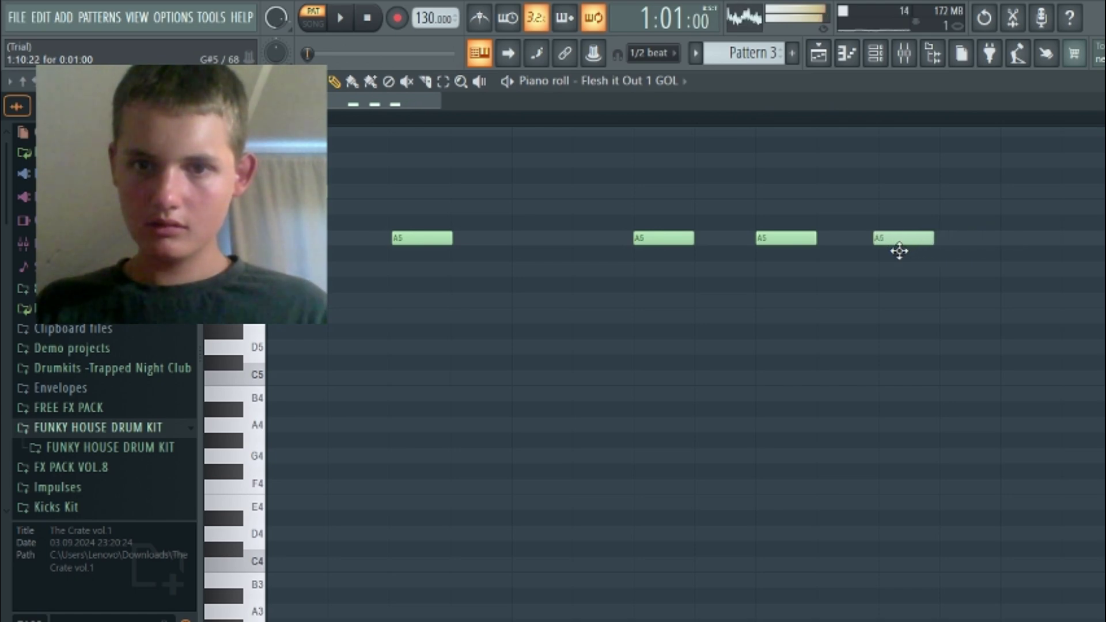
Continue the melody with a D6 note at step 13, C6 notes and a lower note in bar 2, adjusting them between playbacks
left_click_drag(424, 103, 501, 103)
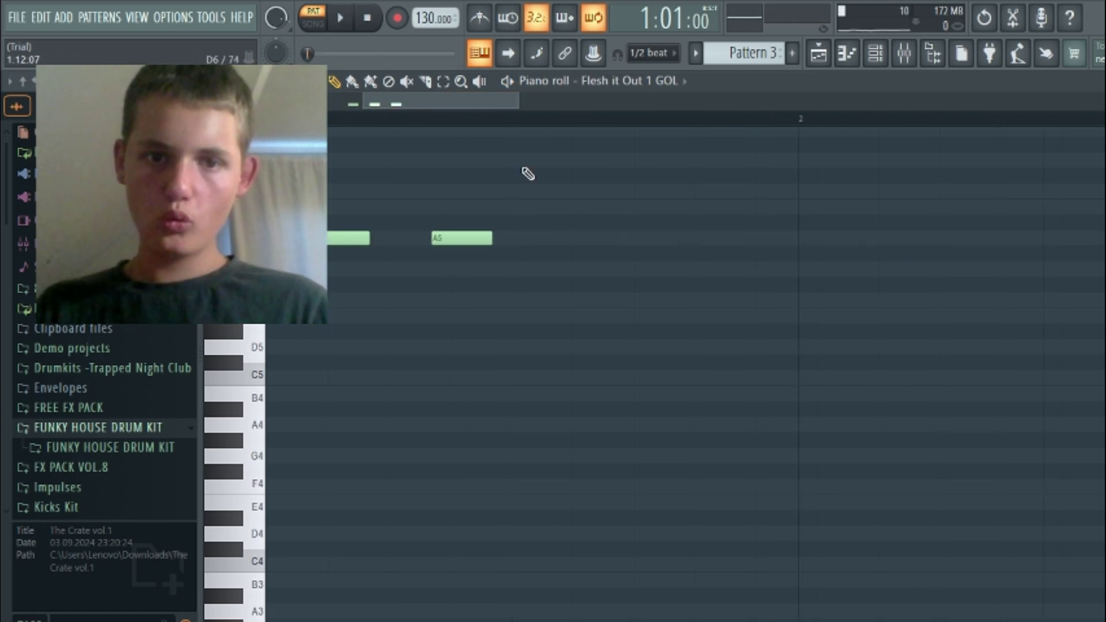
left_click_drag(552, 160, 576, 161)
left_click_drag(673, 204, 707, 192)
left_click(862, 193)
left_click(987, 270)
key("space")
key("space")
left_click_drag(1020, 320, 902, 192)
left_click_drag(880, 196, 821, 197)
key("space")
key("space")
key("ctrl+d")
Copy the three A5 notes at steps 7, 9 and 11 into bar 2 and extend the melody notes
left_click_drag(462, 105, 397, 105)
left_click_drag(987, 232, 652, 247)
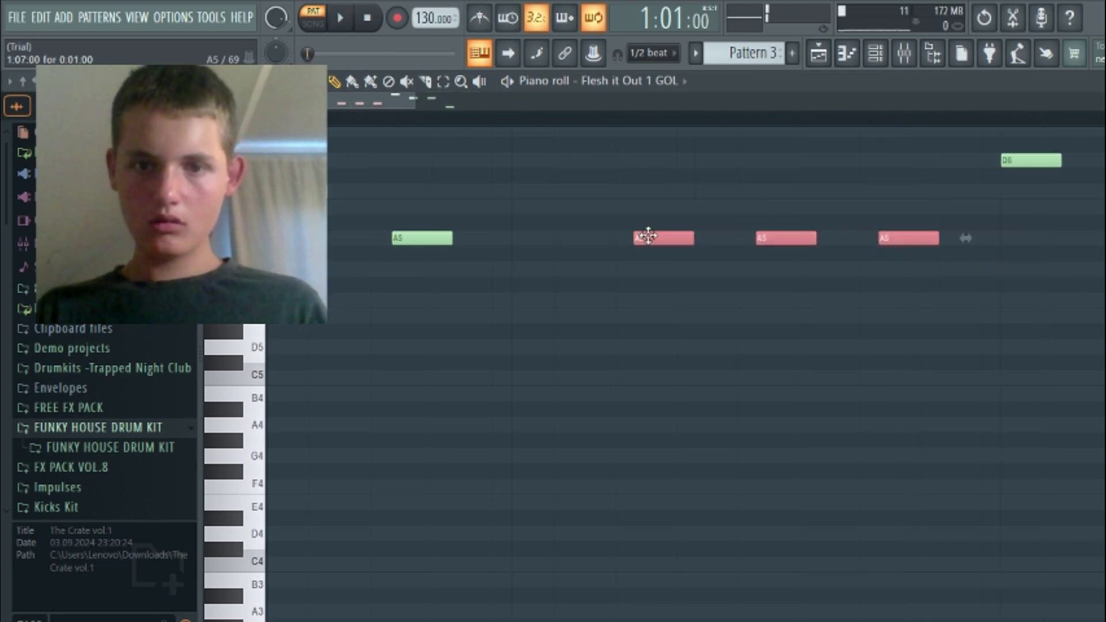
key("ctrl+c")
left_click_drag(404, 102, 506, 102)
key("ctrl+v")
key("space")
left_click_drag(799, 239, 926, 275)
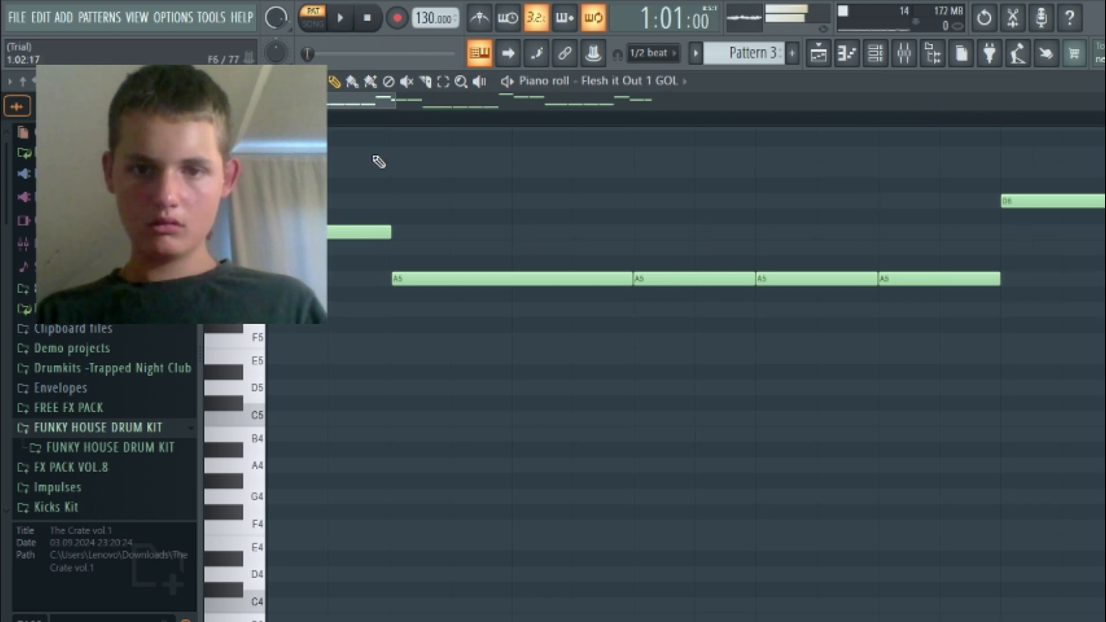
Shorten the first A5 note to two steps and play the melody from bar 2
left_click_drag(633, 280, 507, 285)
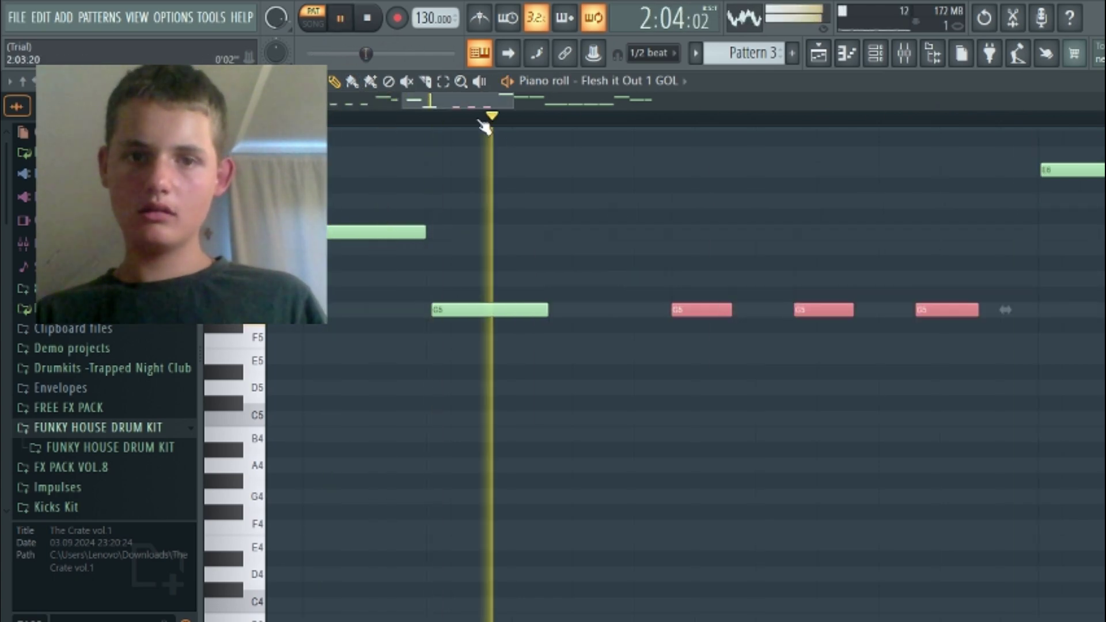
left_click_drag(487, 118, 529, 115)
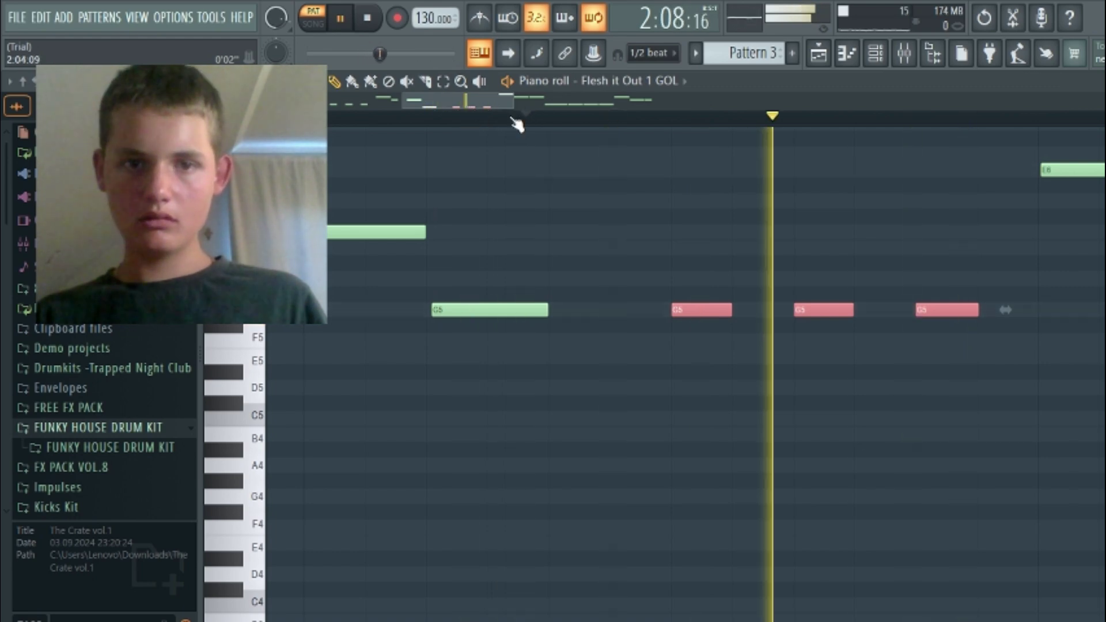
key("space")
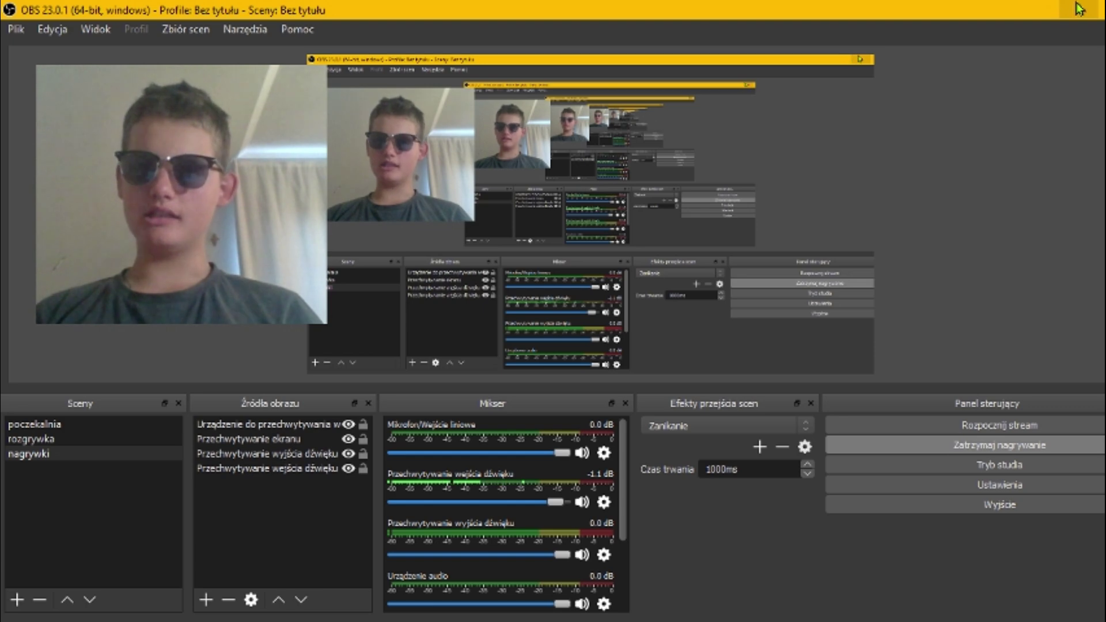
Switch from OBS back to FL Studio and collapse the Musicradar Drum Fills folder in the browser
left_click(1079, 10)
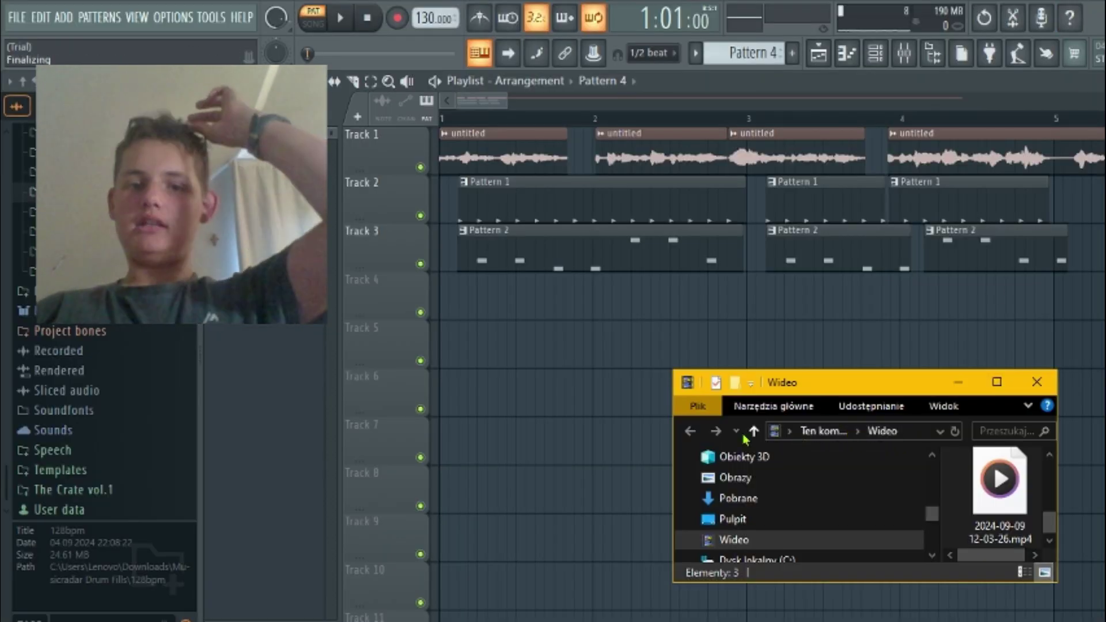
left_click(269, 368)
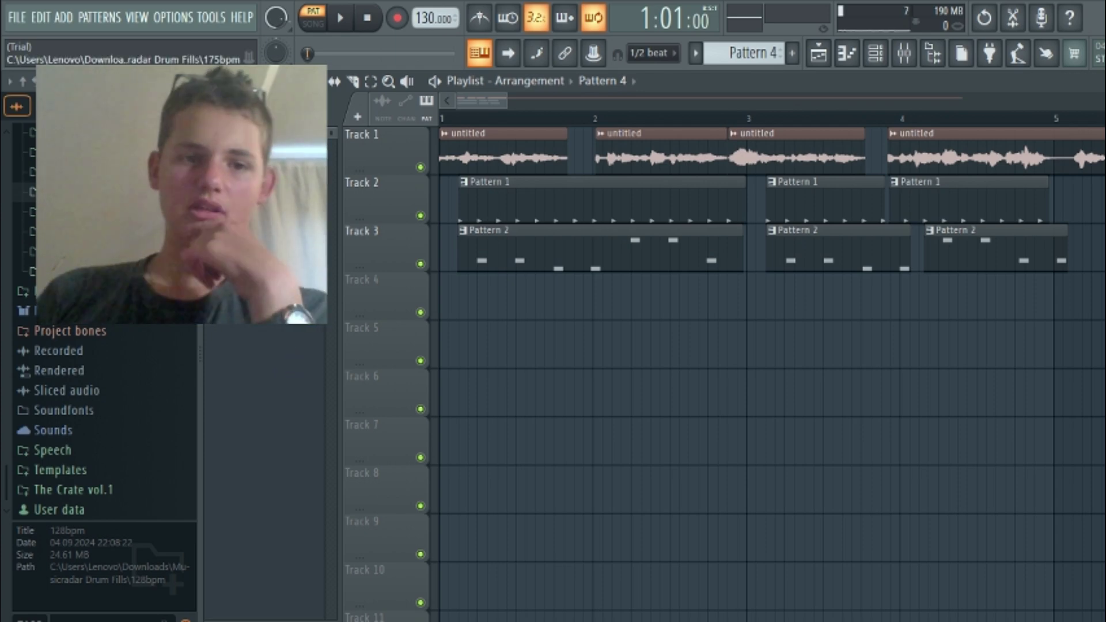
scroll(173, 231, "up", 2)
left_click(160, 203)
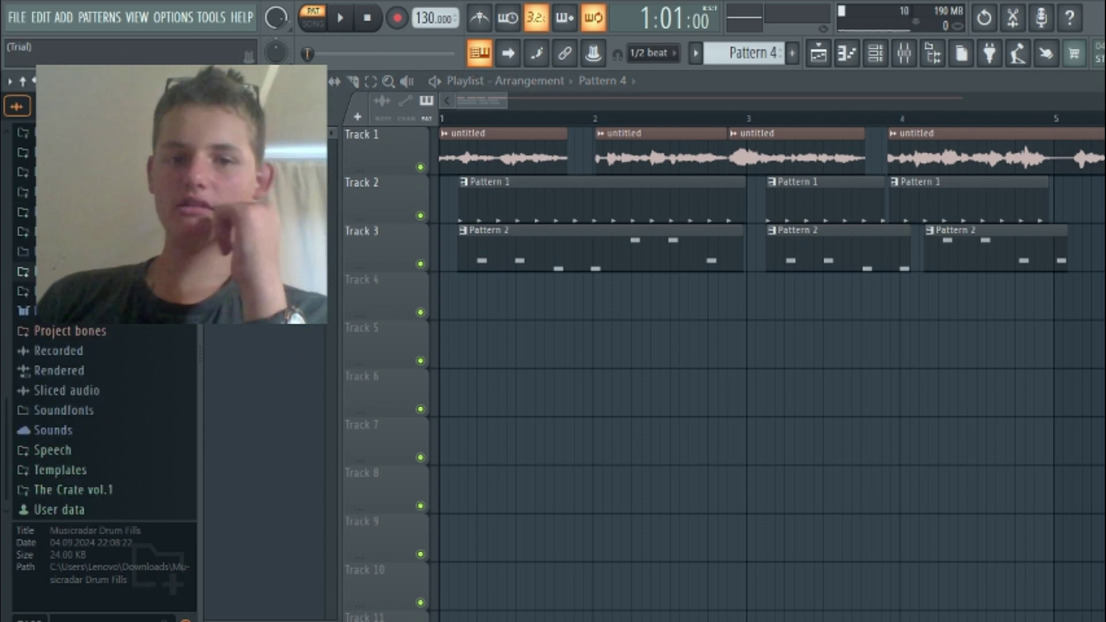
Review Pattern 3's channels in the channel rack and audition Grv Perc 13 and Attack Clap 05
left_click(876, 53)
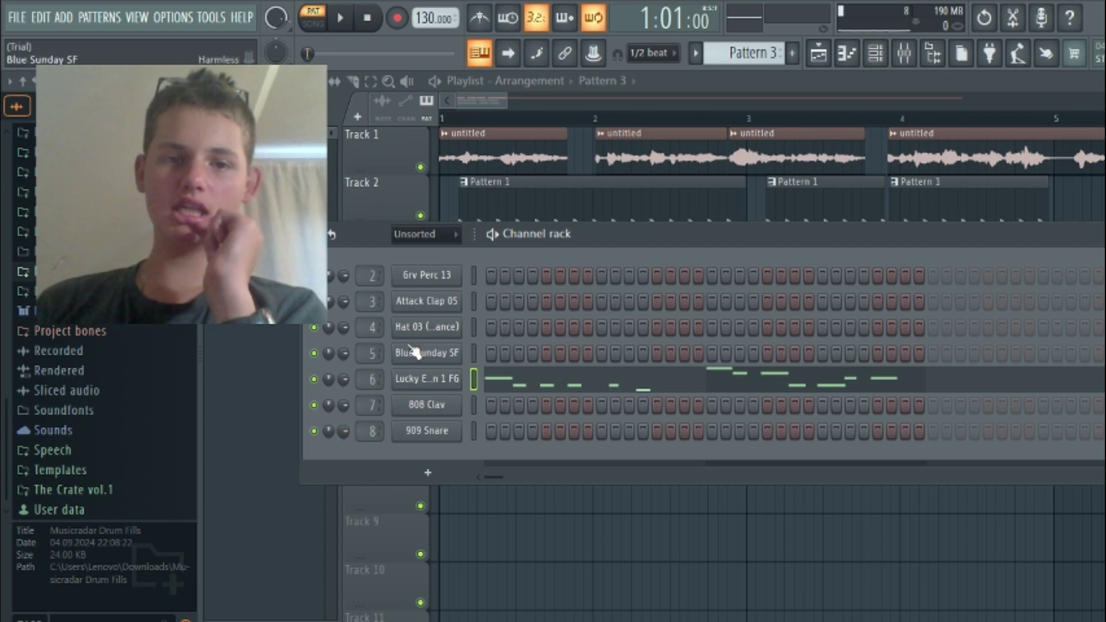
right_click(442, 279)
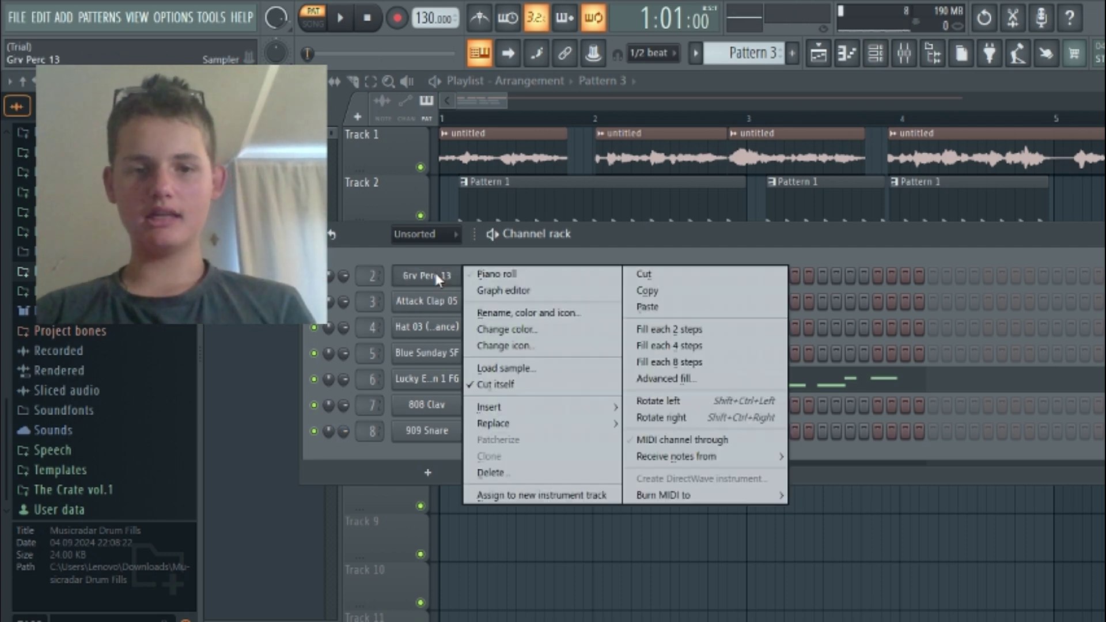
left_click(444, 256)
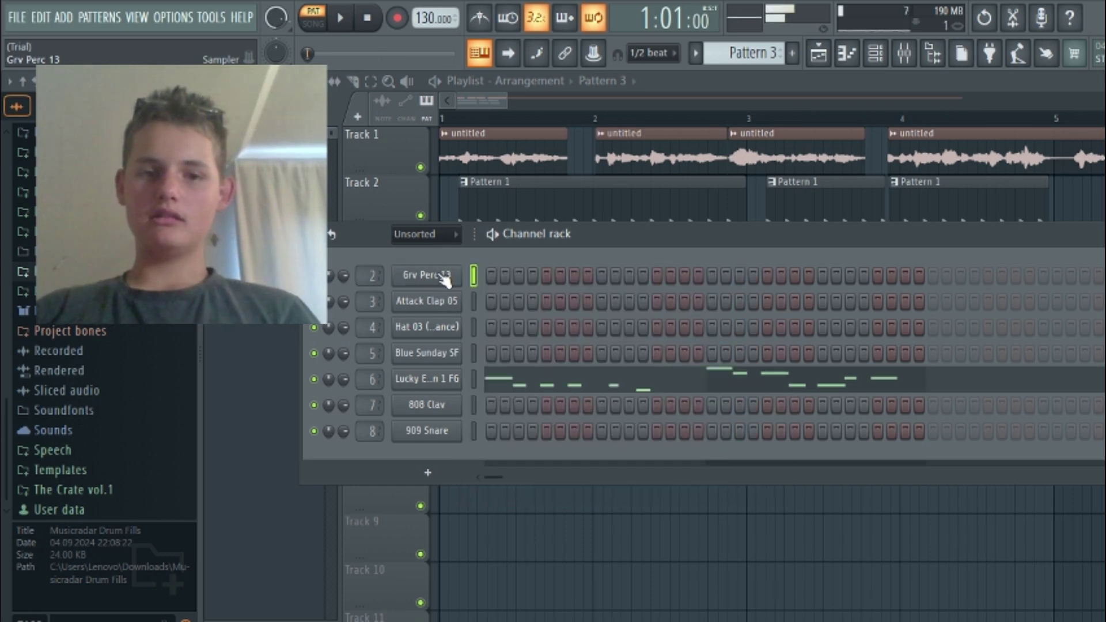
left_click(434, 304)
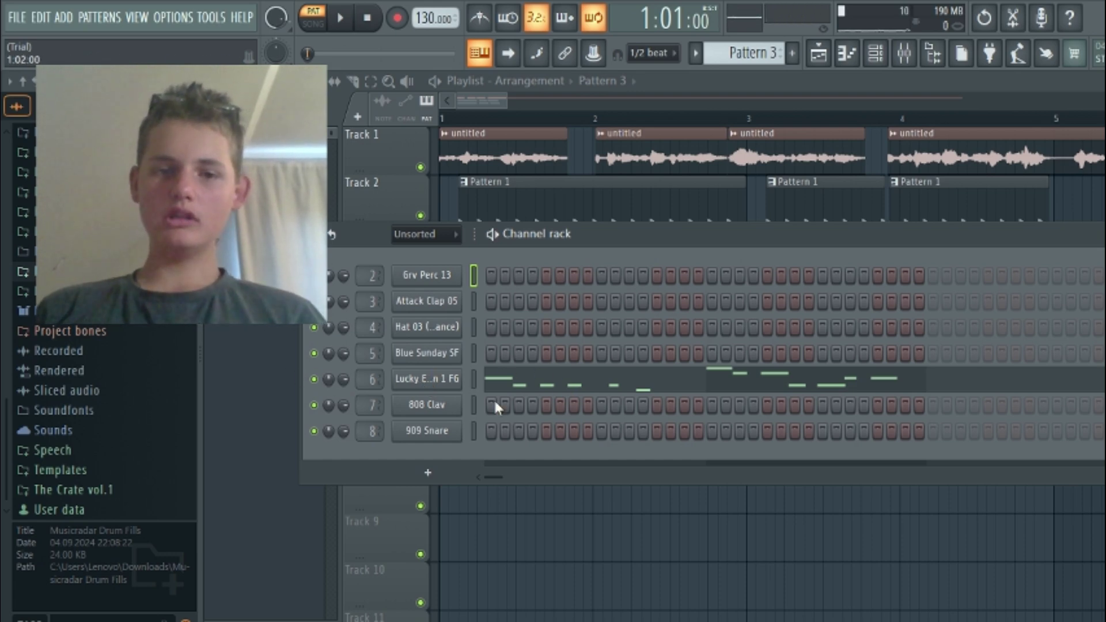
left_click(294, 423)
Play Pattern 4 to check its content, and return to Pattern 3
key("plus")
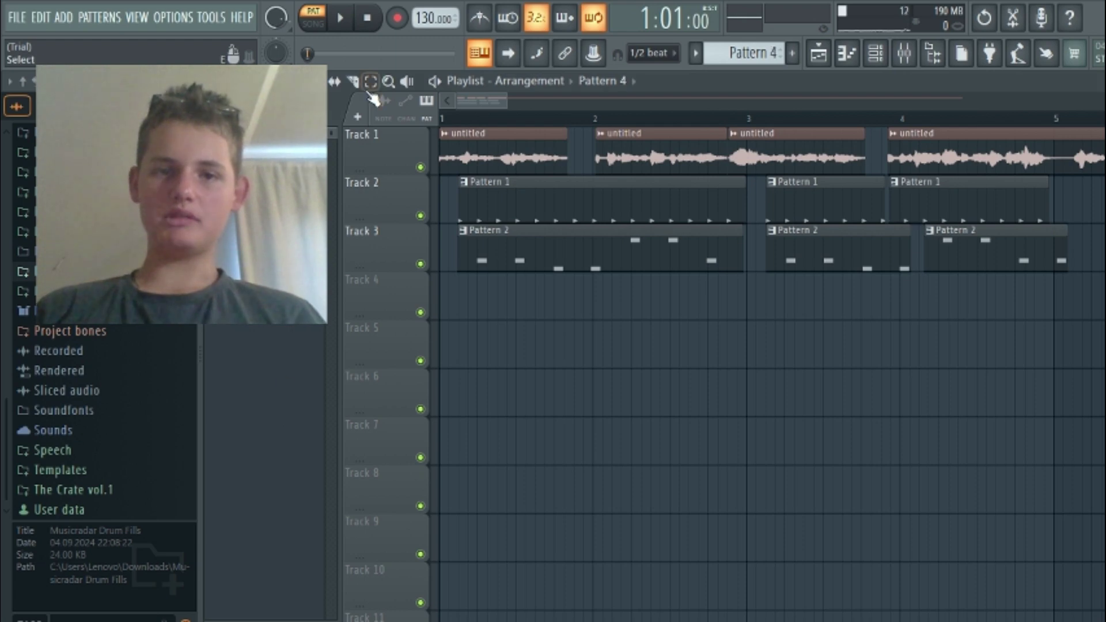
key("space")
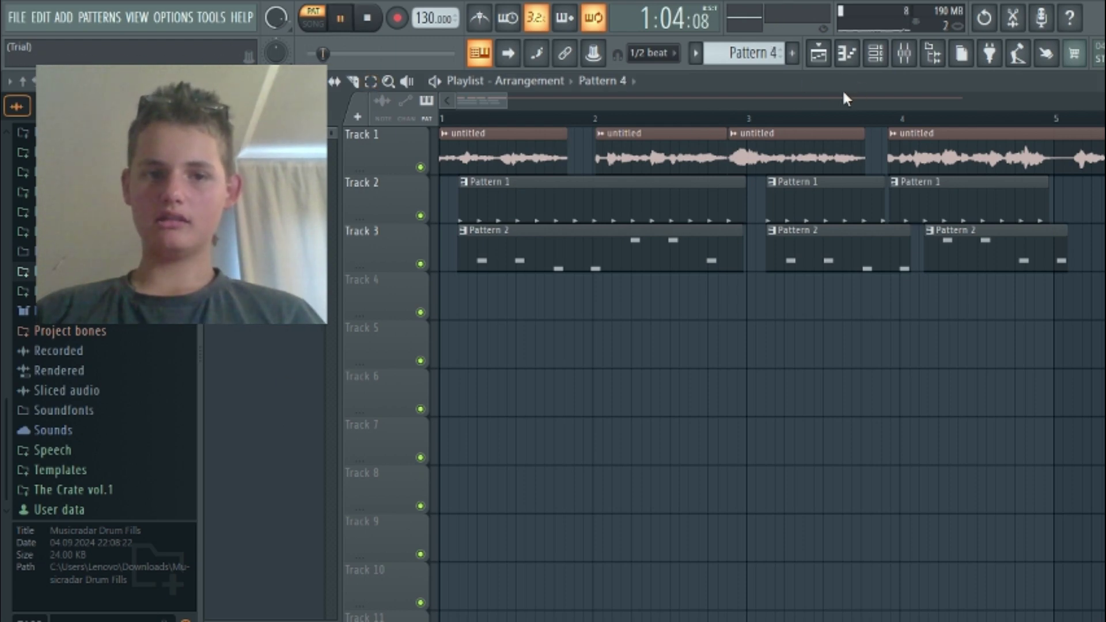
left_click(879, 57)
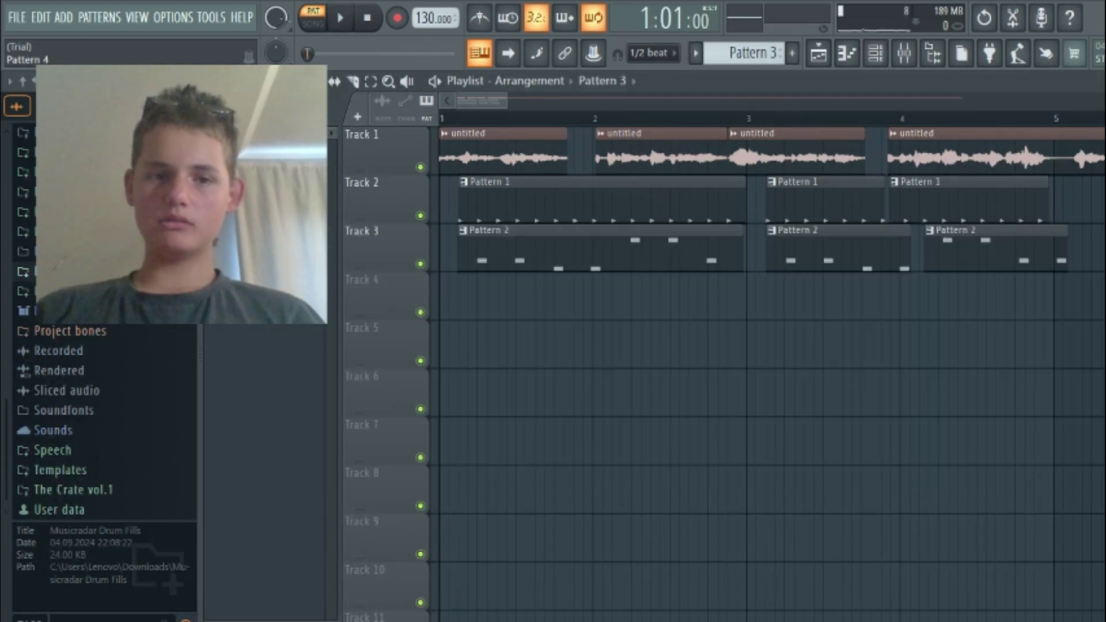
key("plus")
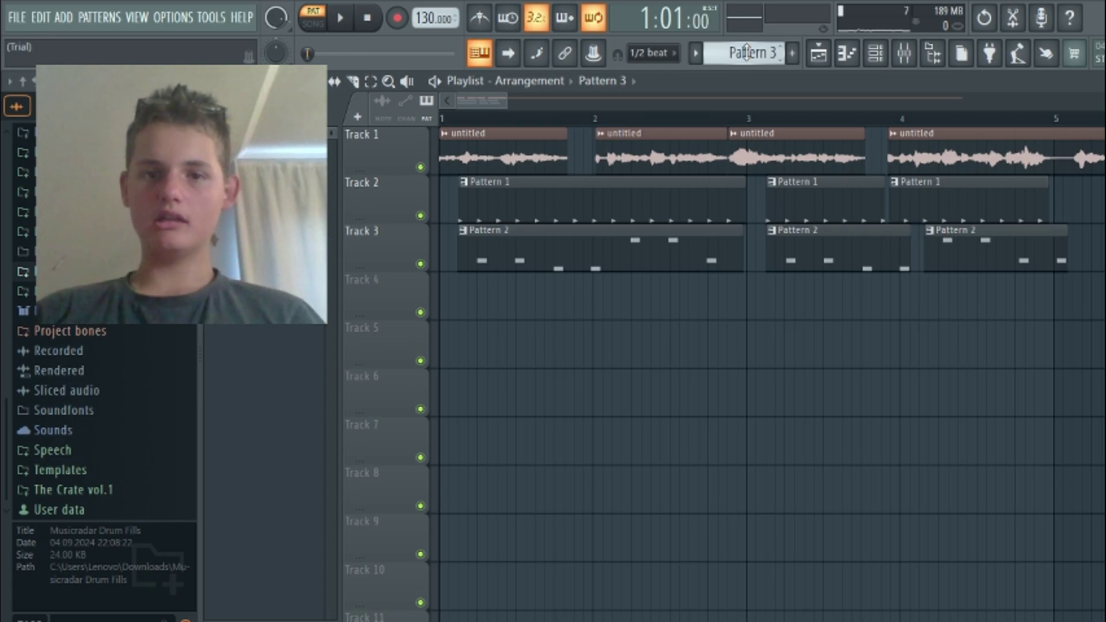
Play Pattern 3 in the piano roll and bring up the notes of the Lucky Emerson 1 FG channel
left_click(847, 53)
key("space")
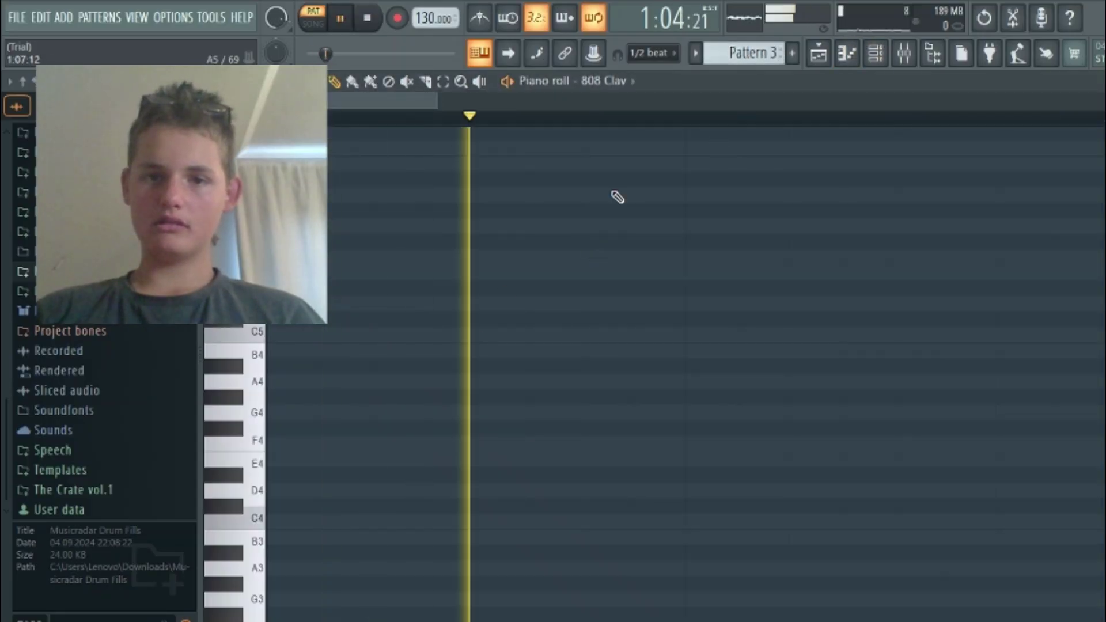
scroll(618, 203, "up", 2)
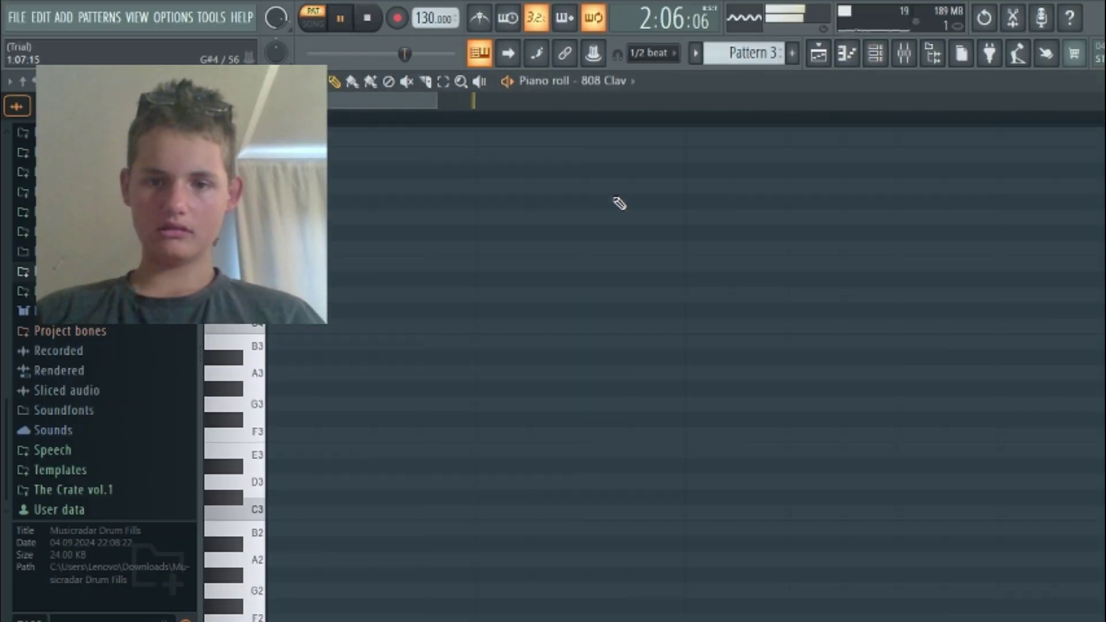
scroll(618, 203, "up", 15)
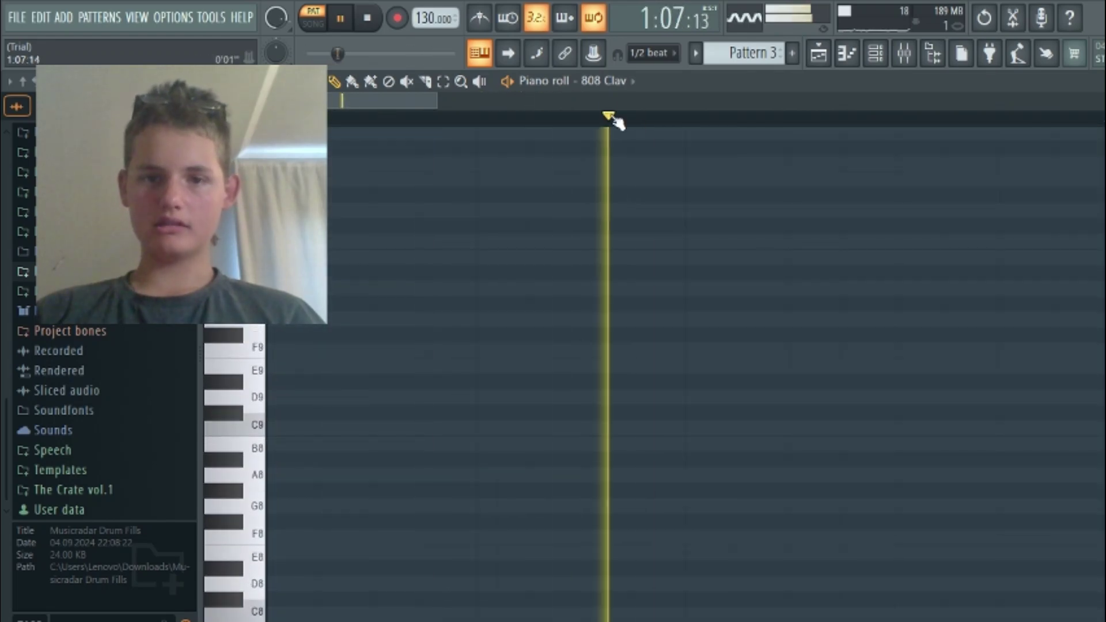
left_click(612, 82)
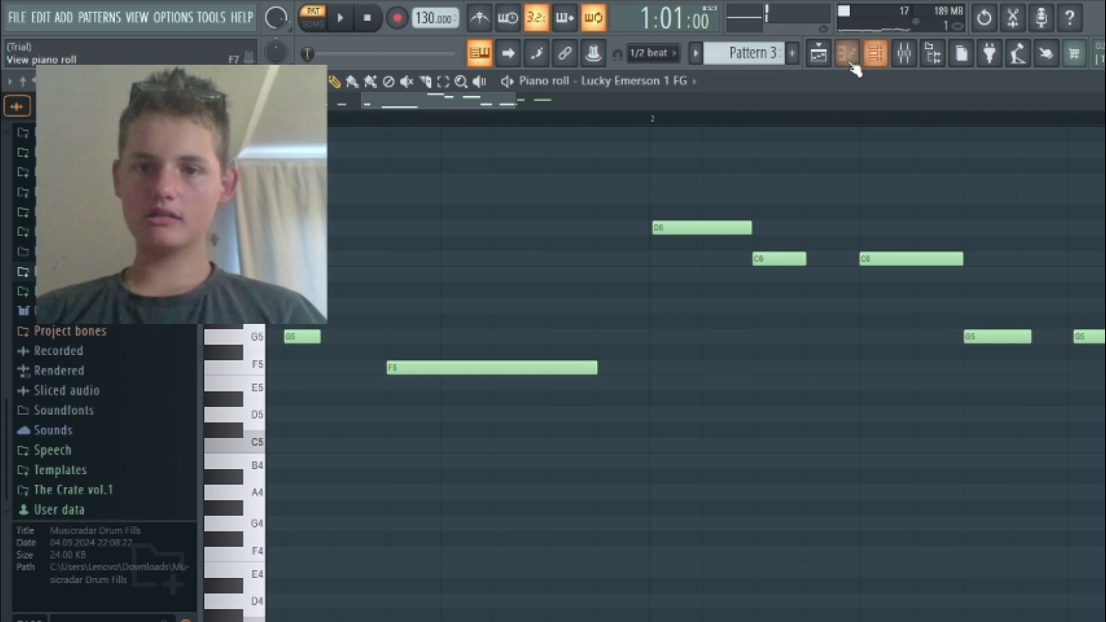
Switch to the playlist and inspect the audio settings of the untitled vocal clip on Track 1
left_click(851, 61)
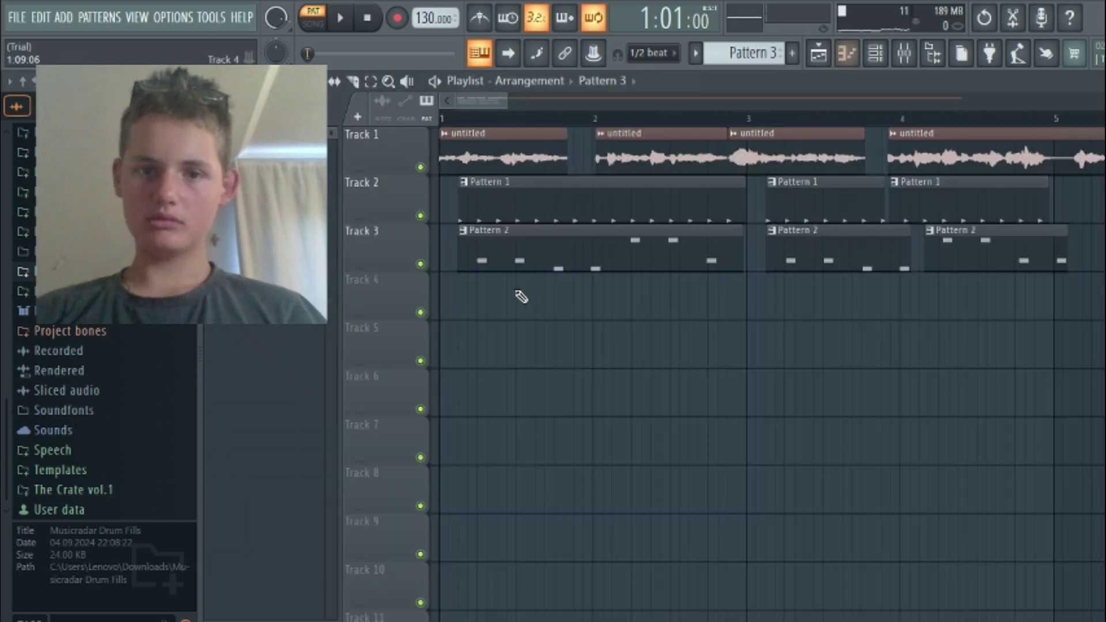
double_click(476, 157)
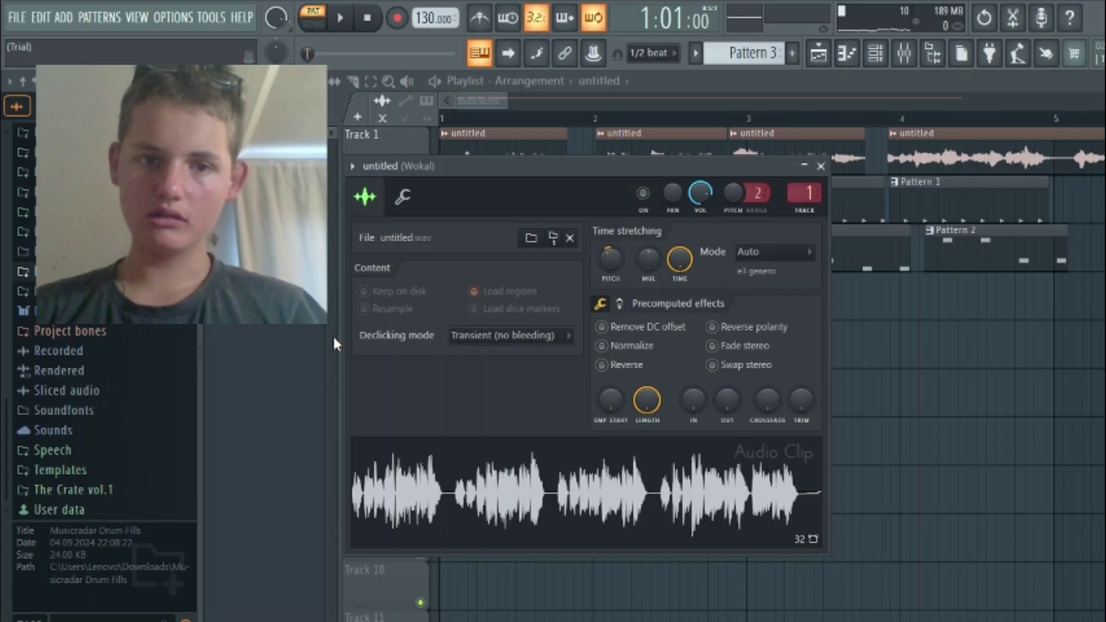
key("Escape")
Try Pattern 3 on Track 4 from bar 1 against the arrangement, and undo the placement
left_click(481, 295)
right_click(523, 305)
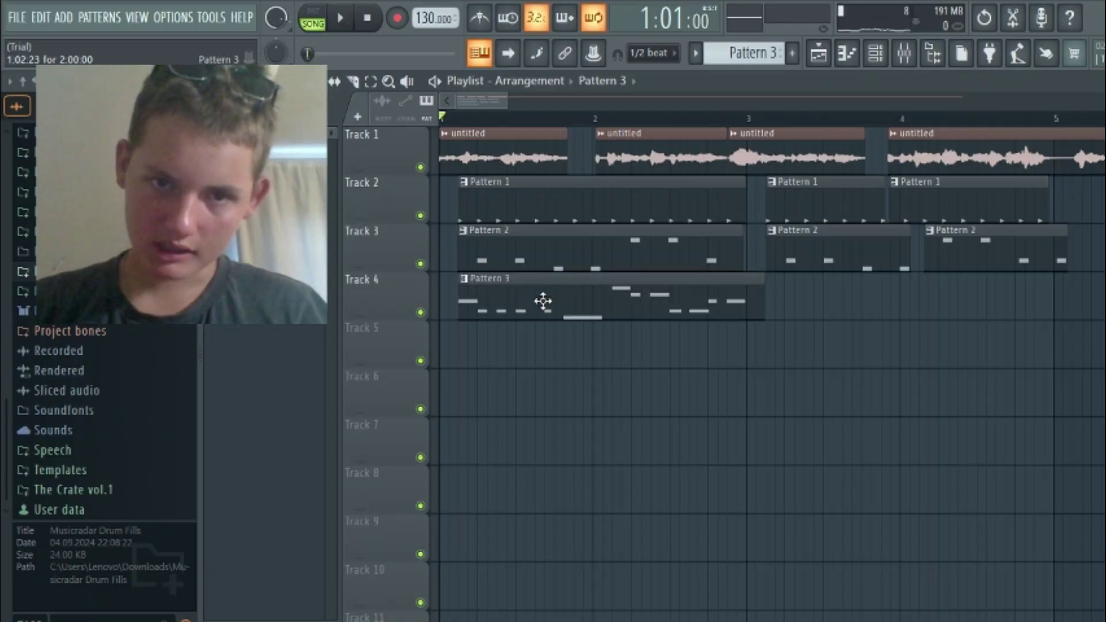
key("space")
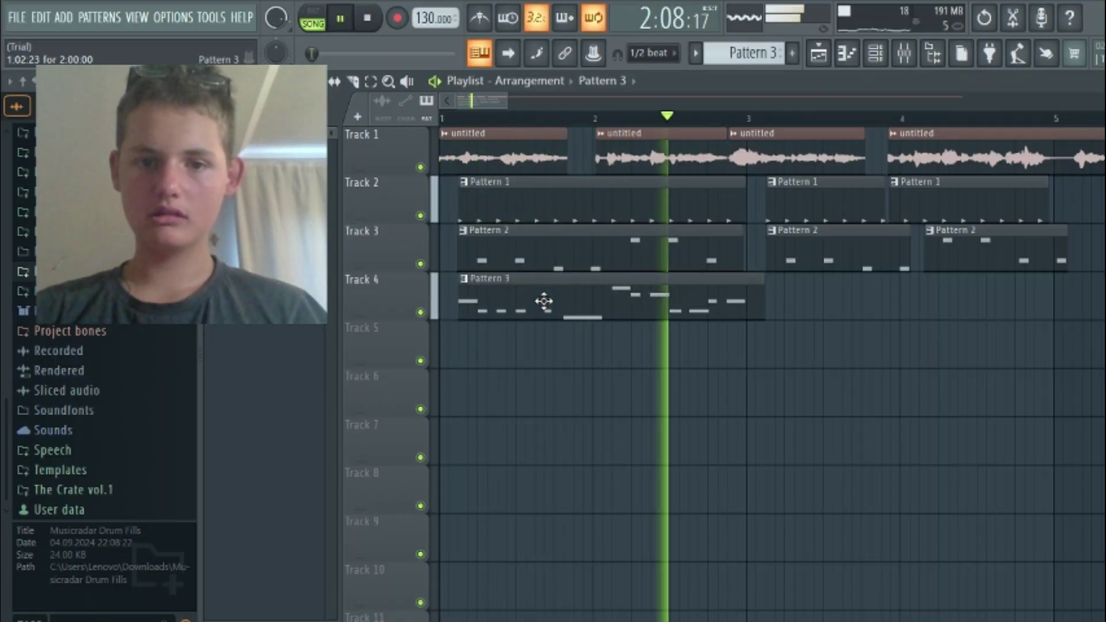
key("space")
key("ctrl+z")
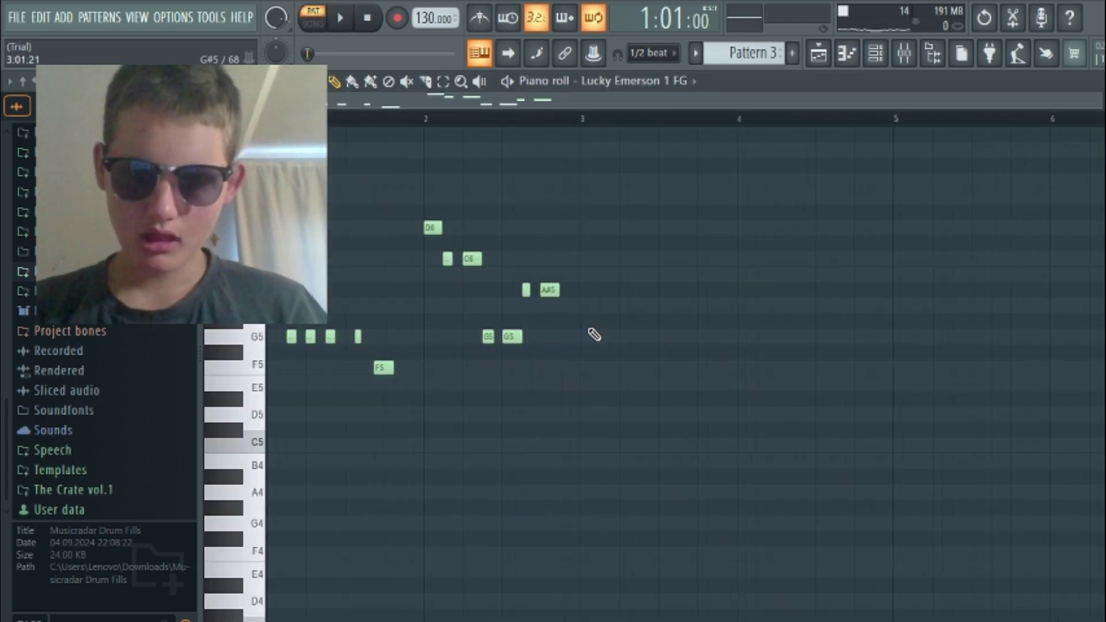
Repeat the Lucky Emerson 1 FG melody through bar 4 in the piano roll, and split both C6 notes in bar 4
left_click_drag(629, 350, 300, 371)
left_click_drag(689, 403, 254, 205)
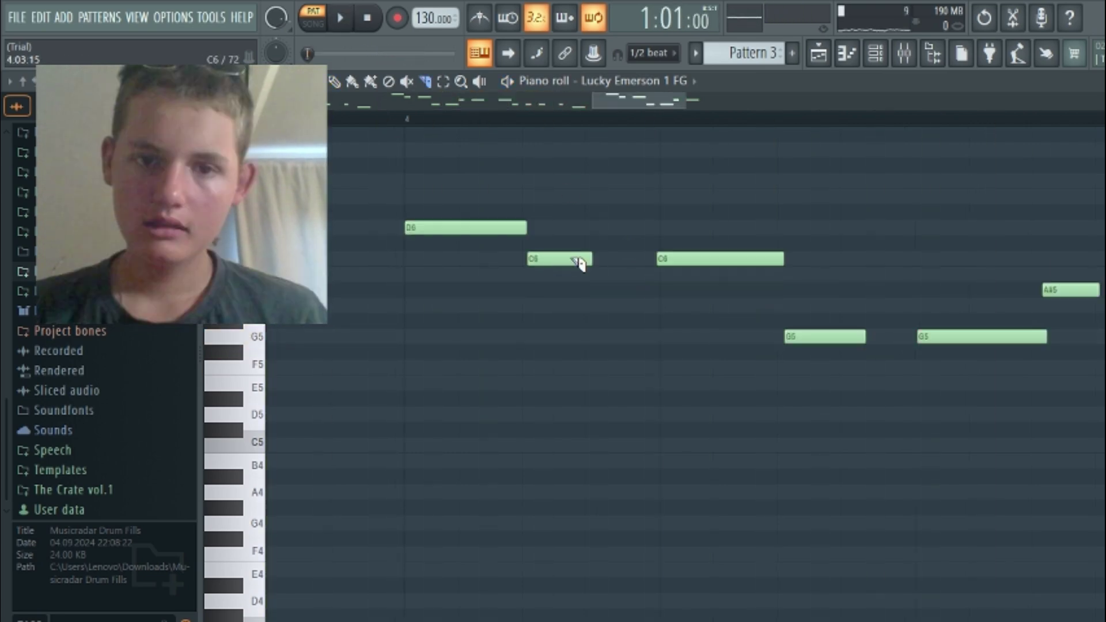
left_click_drag(577, 257, 593, 253)
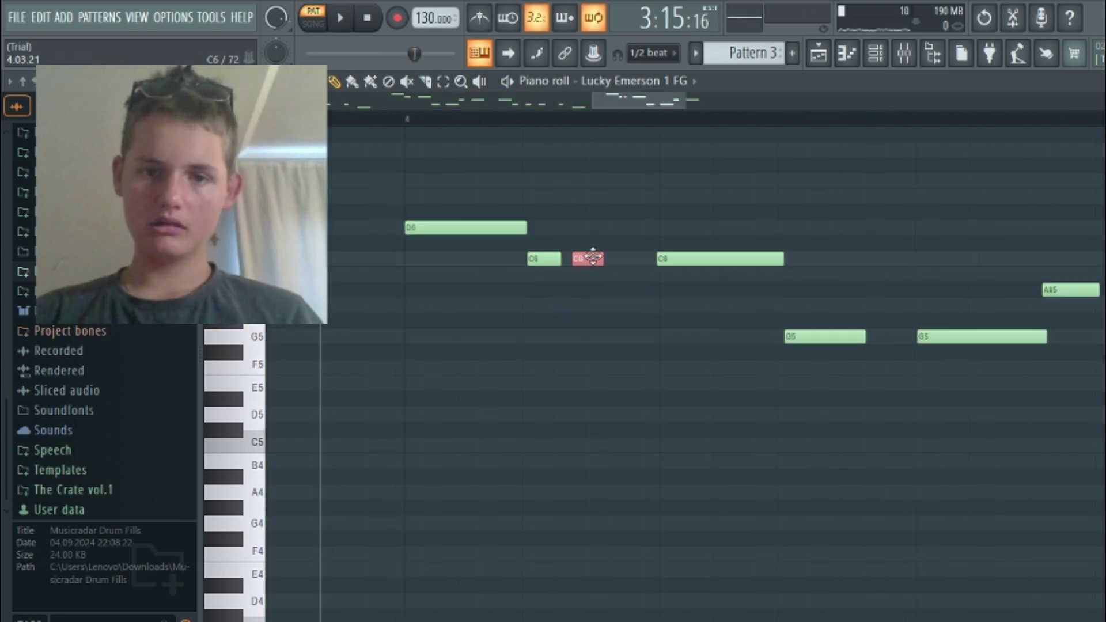
key("space")
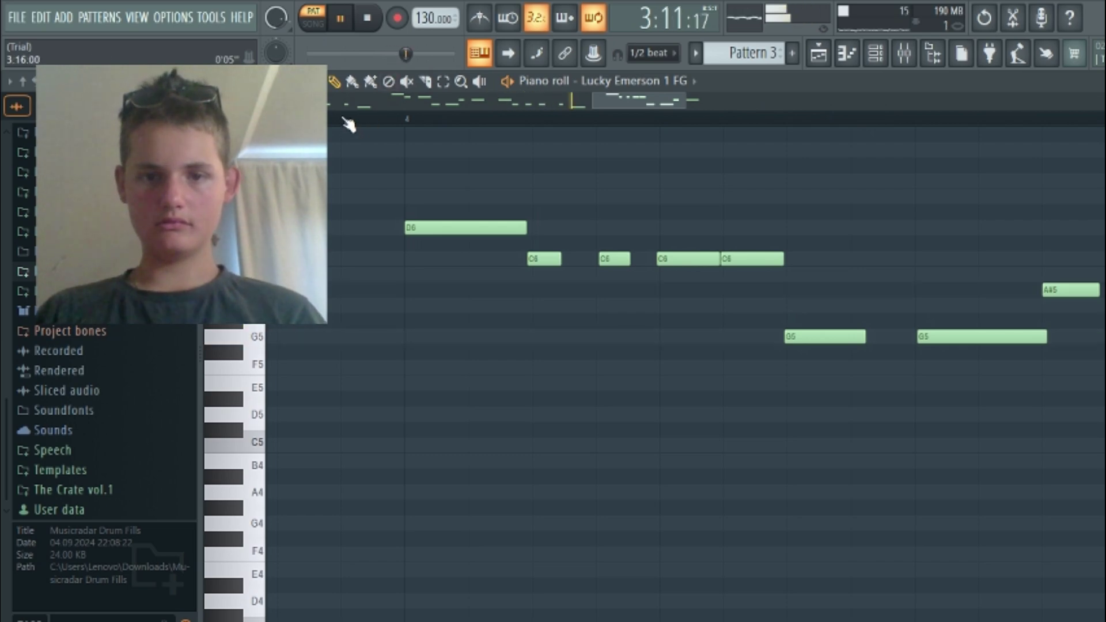
Repitch the last four melody notes of bar 4 to G5, D#6, D6 and C6
left_click_drag(578, 334, 582, 218)
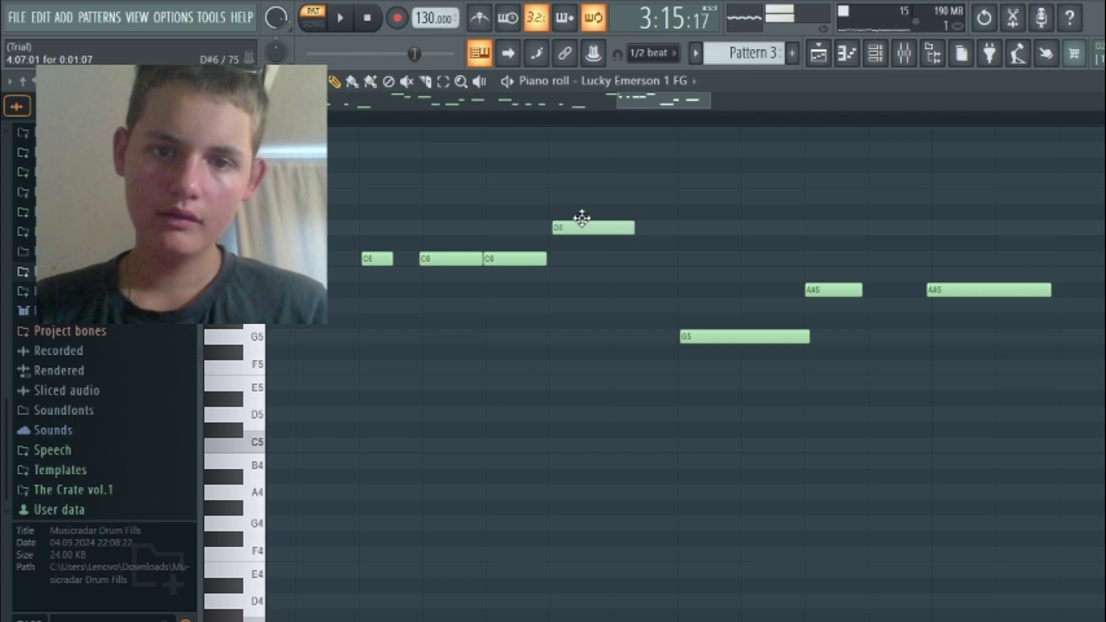
left_click_drag(702, 337, 690, 242)
left_click_drag(571, 229, 570, 349)
left_click(709, 228)
left_click_drag(709, 221, 690, 207)
right_click(726, 243)
left_click_drag(834, 289, 830, 251)
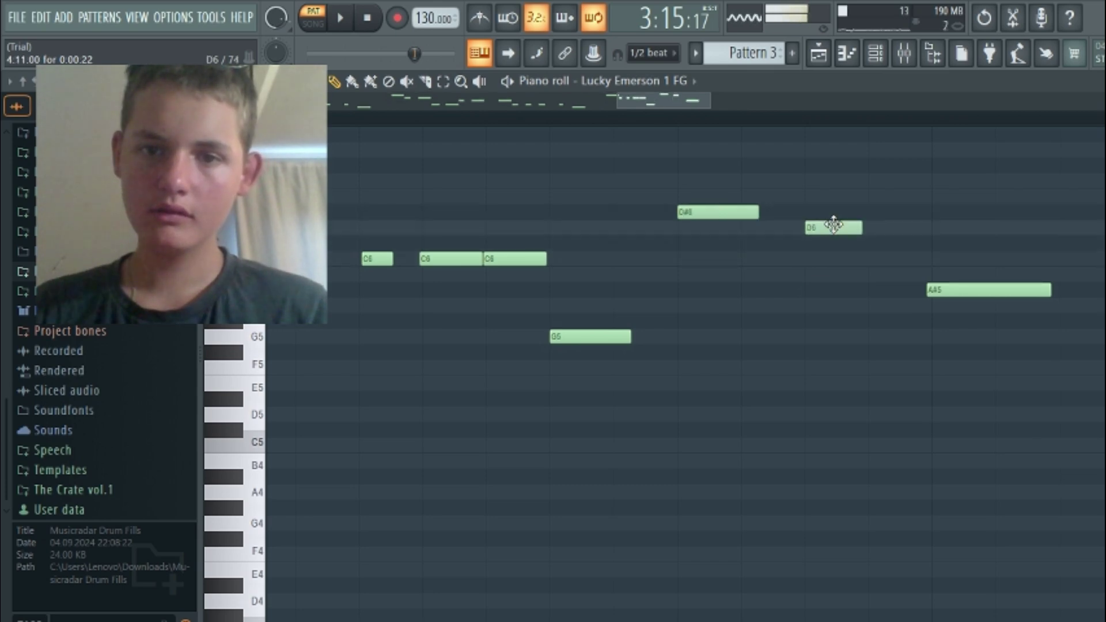
left_click_drag(949, 284, 952, 253)
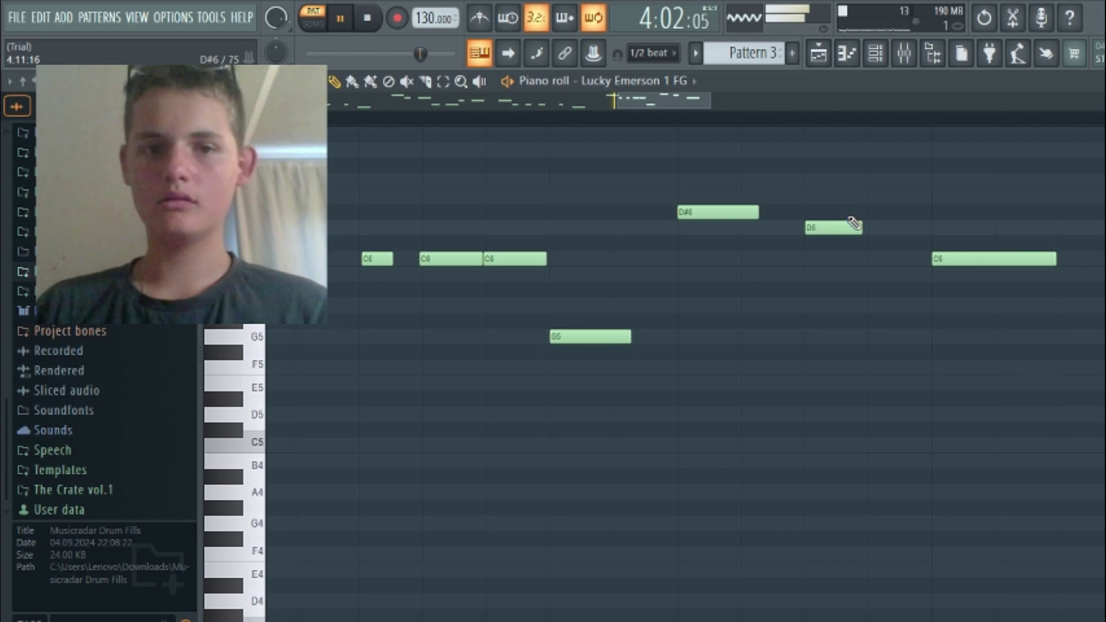
Split the D#6 note in bar 4 into two short separated notes and play that passage
key("space")
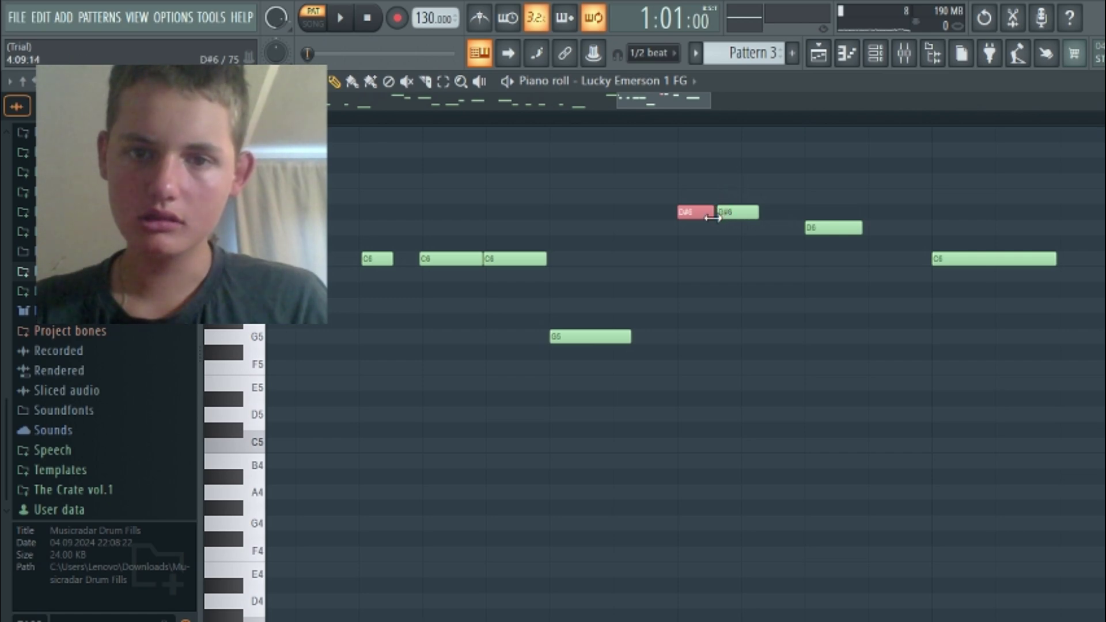
key("space")
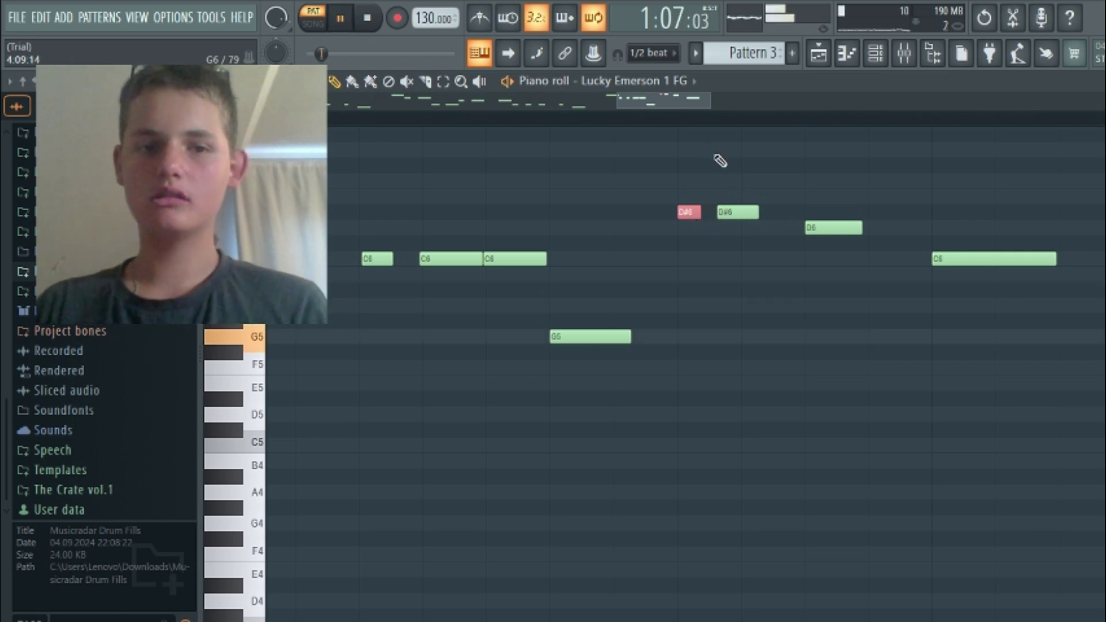
left_click(364, 115)
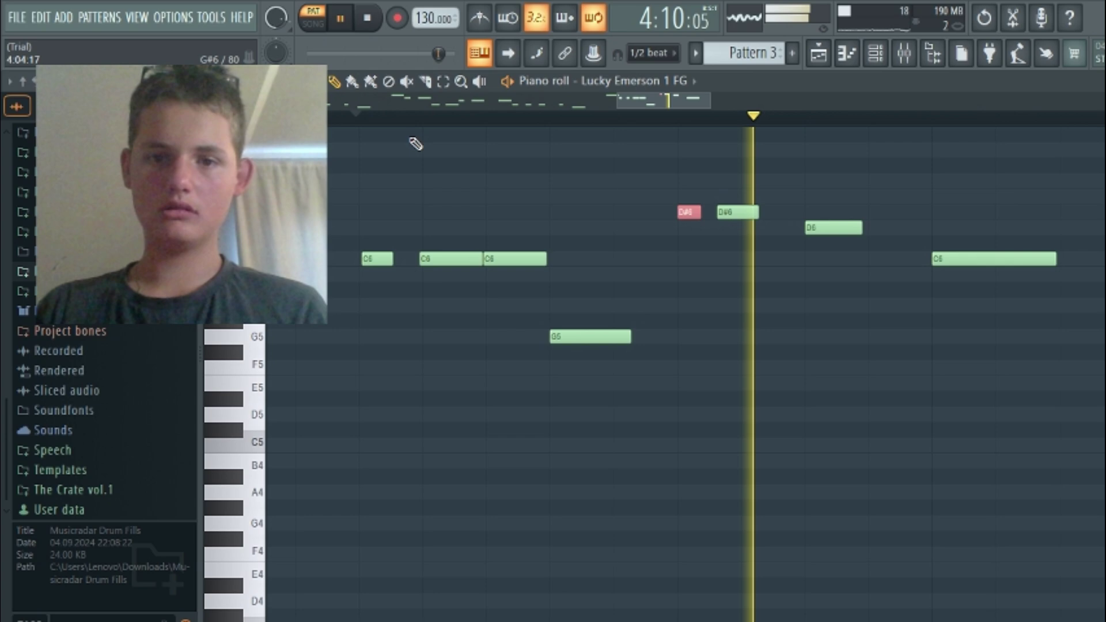
key("space")
key("space")
key("space")
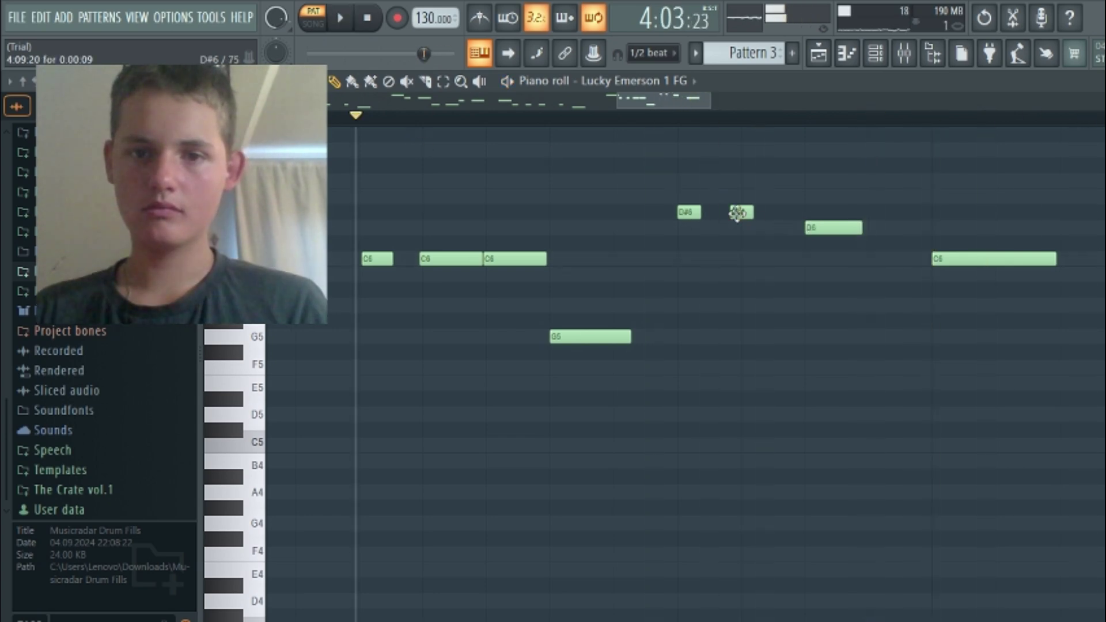
Return to the playlist and play the arrangement to check the vocal, drum and bass clips
key("F5")
key("space")
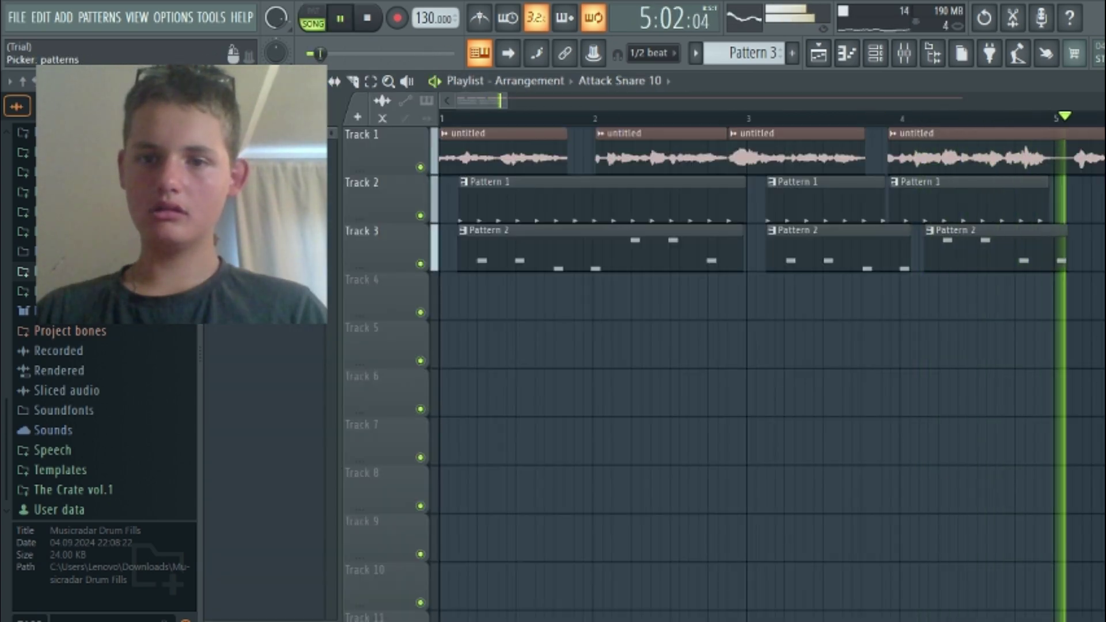
key("space")
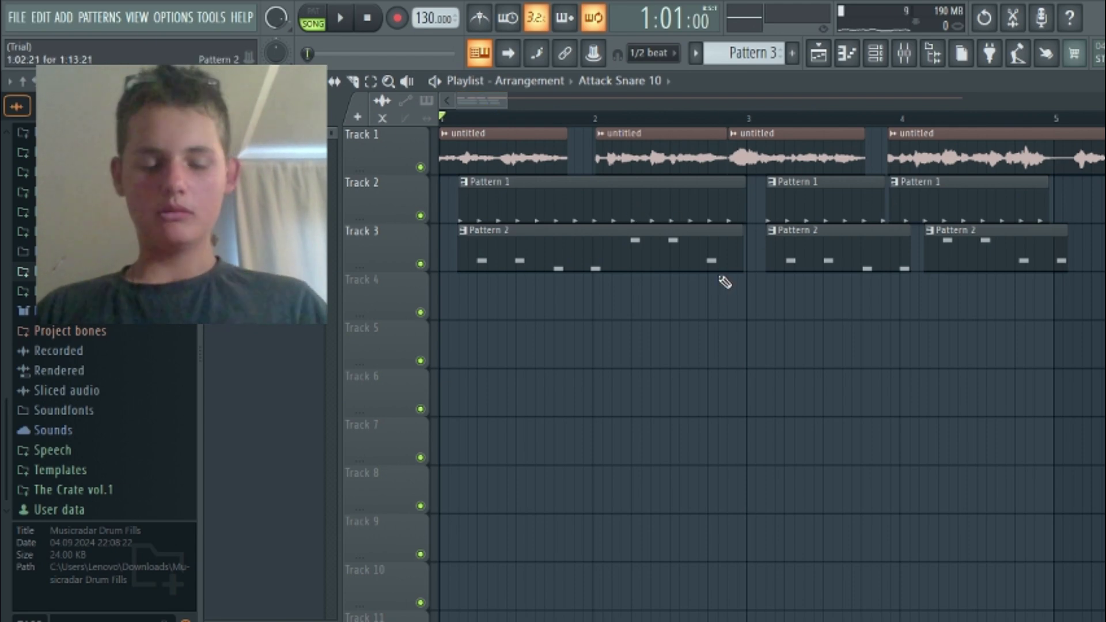
scroll(702, 305, "down", 4)
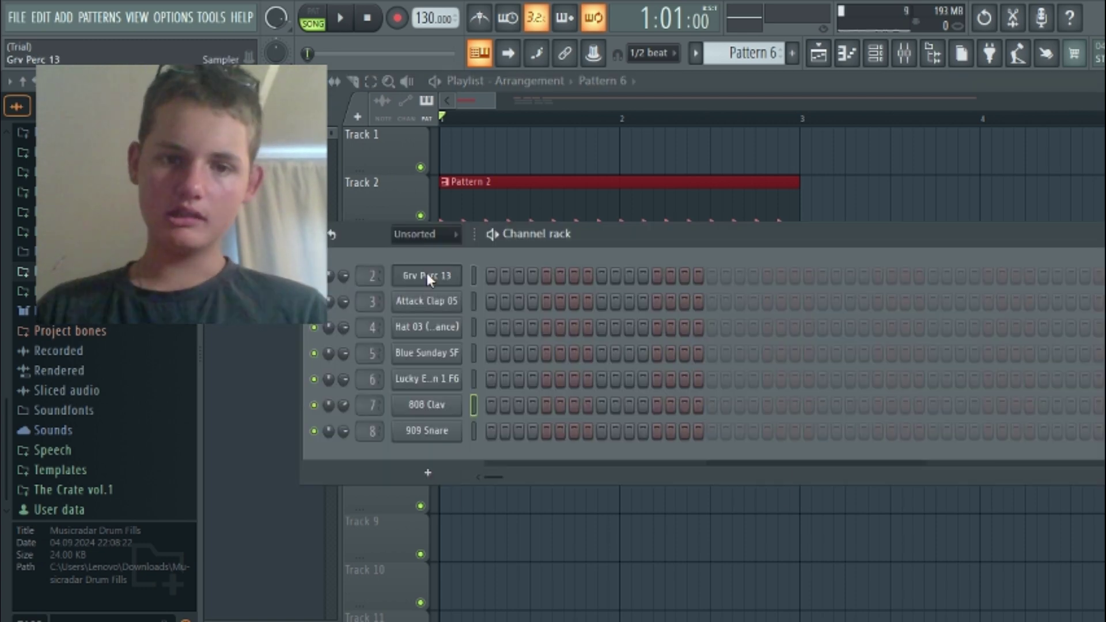
Fill every fourth step of Grv Perc 13 in Pattern 6 and set playback to pattern mode
right_click(427, 273)
left_click(678, 347)
key("space")
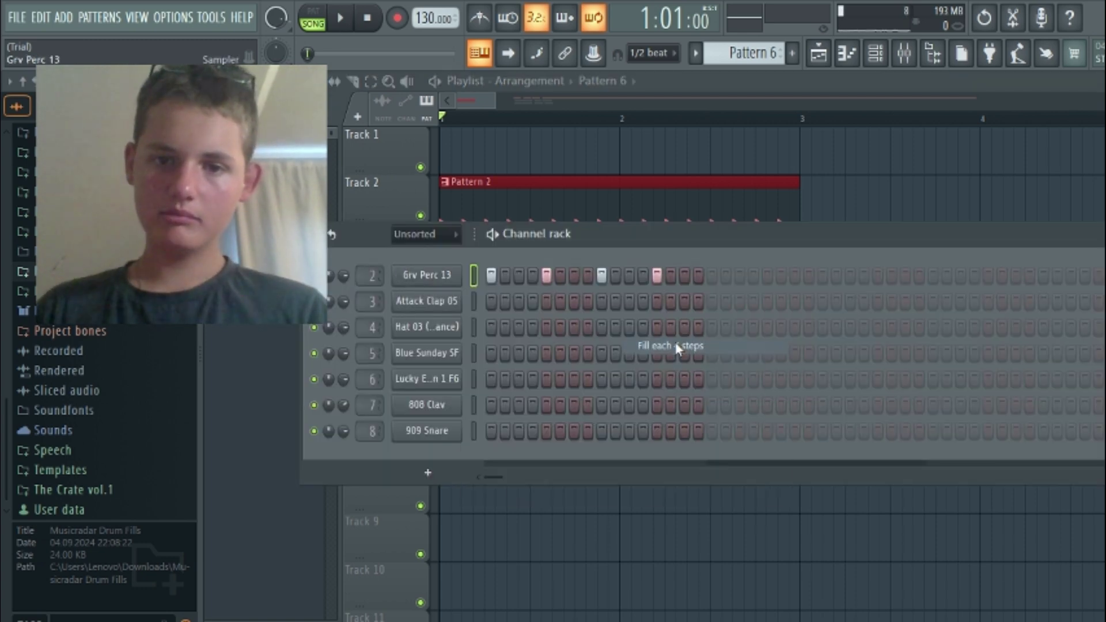
key("space")
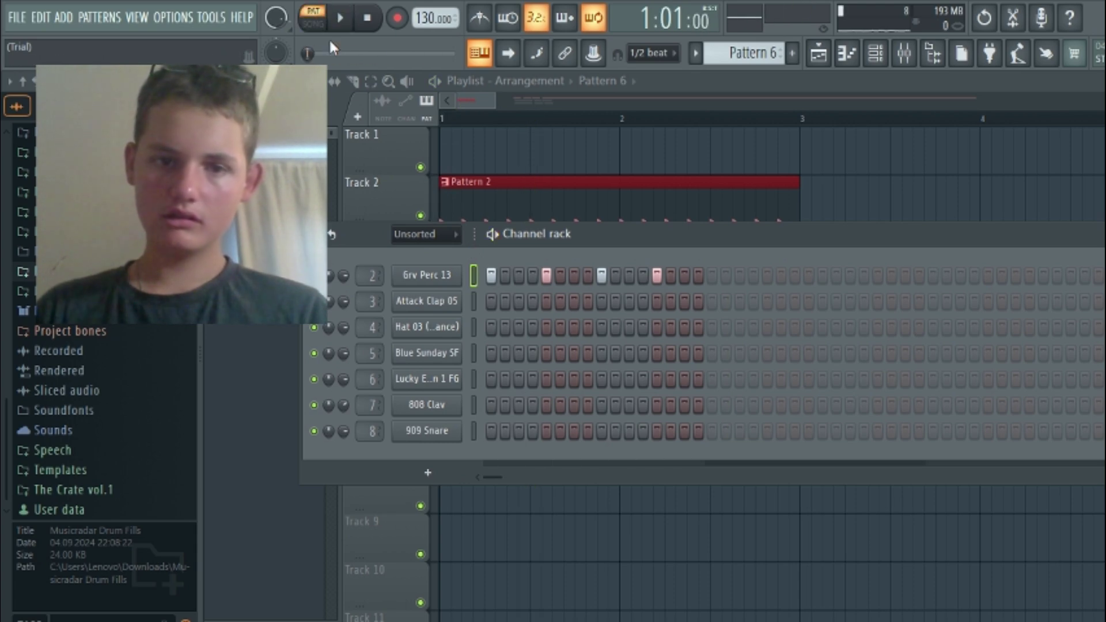
Fill every eighth step of Attack Clap 05, rotate its steps four to the right, and play the pattern
right_click(437, 312)
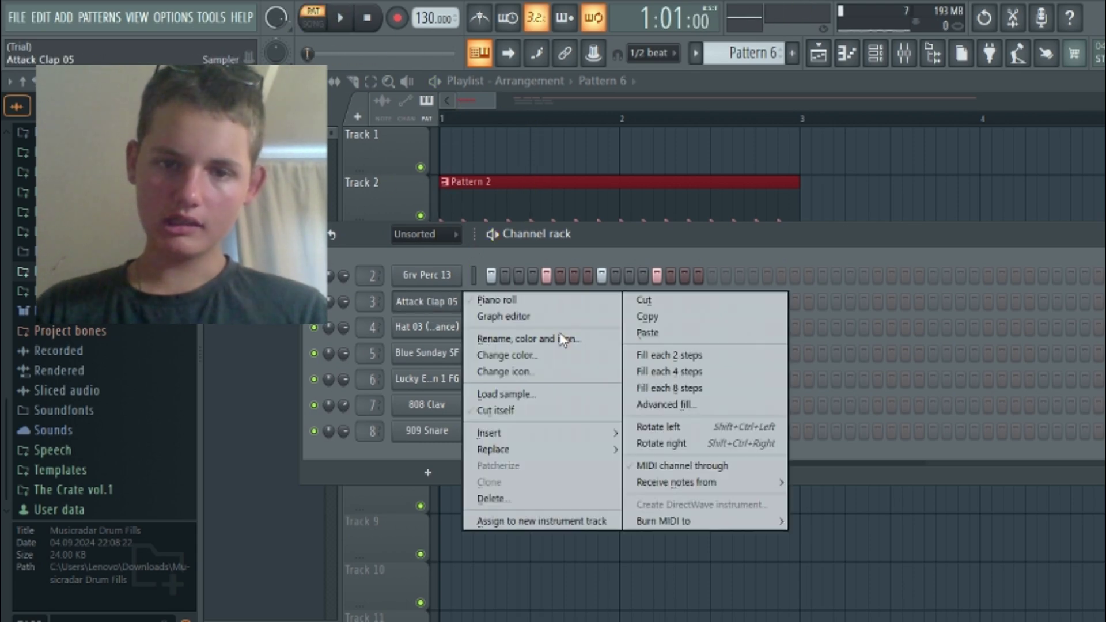
left_click(686, 389)
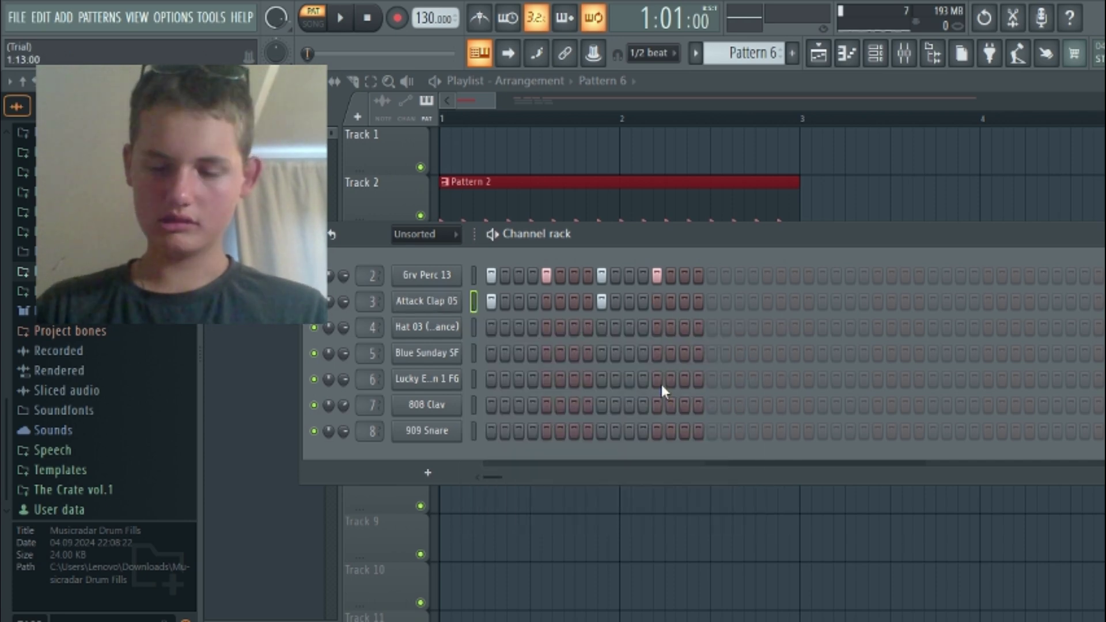
key("ctrl+shift+Right")
key("ctrl+shift+Right")
key("ctrl+shift+Right")
key("ctrl+shift+Right")
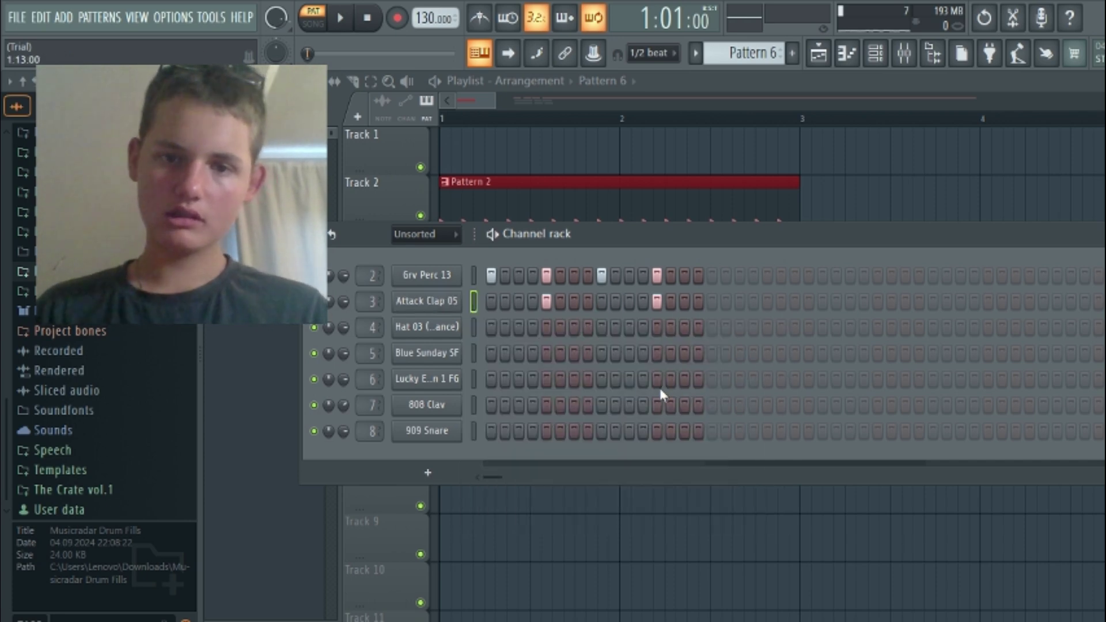
left_click(737, 275)
key("space")
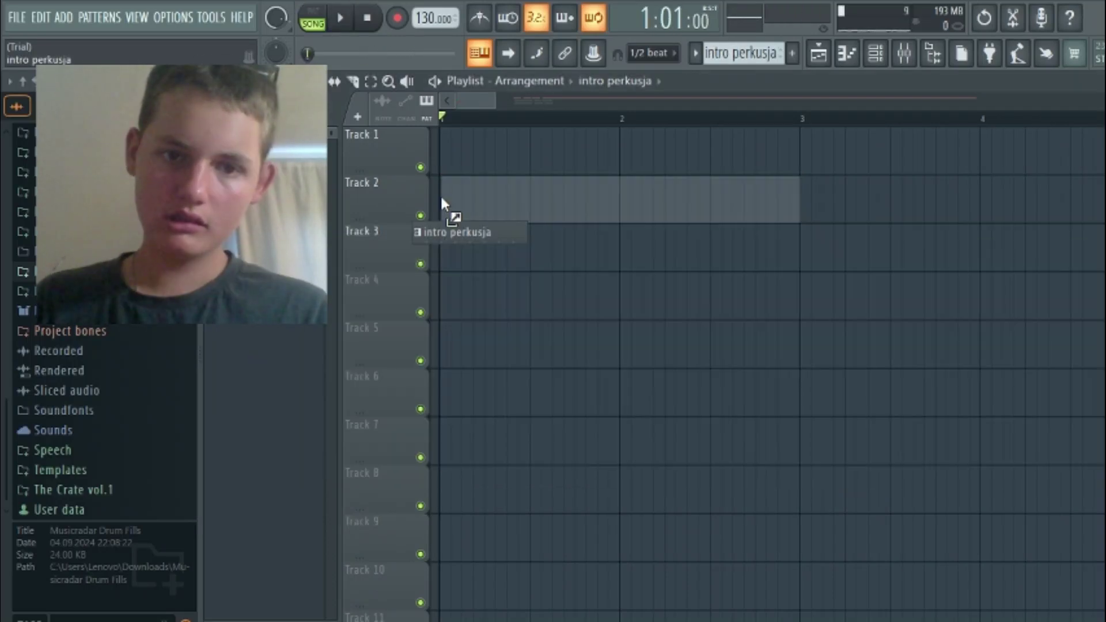
Place the intro perkusja pattern at the start of Track 7, and select the arrangement clips on Tracks 1 to 3
left_click_drag(440, 194, 440, 430)
key("space")
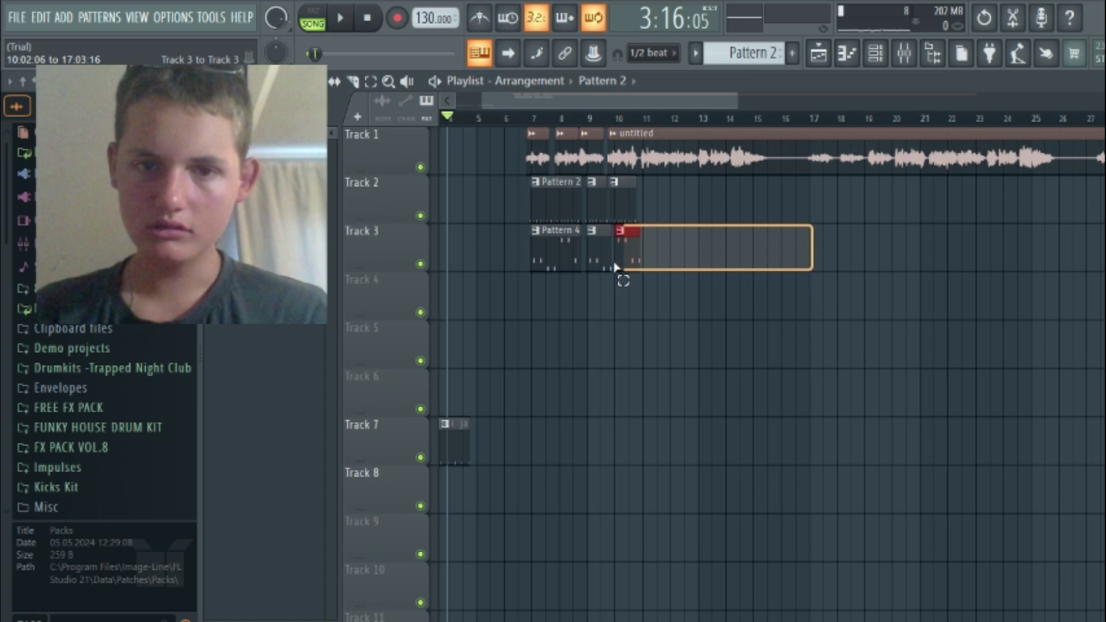
left_click_drag(614, 267, 887, 170)
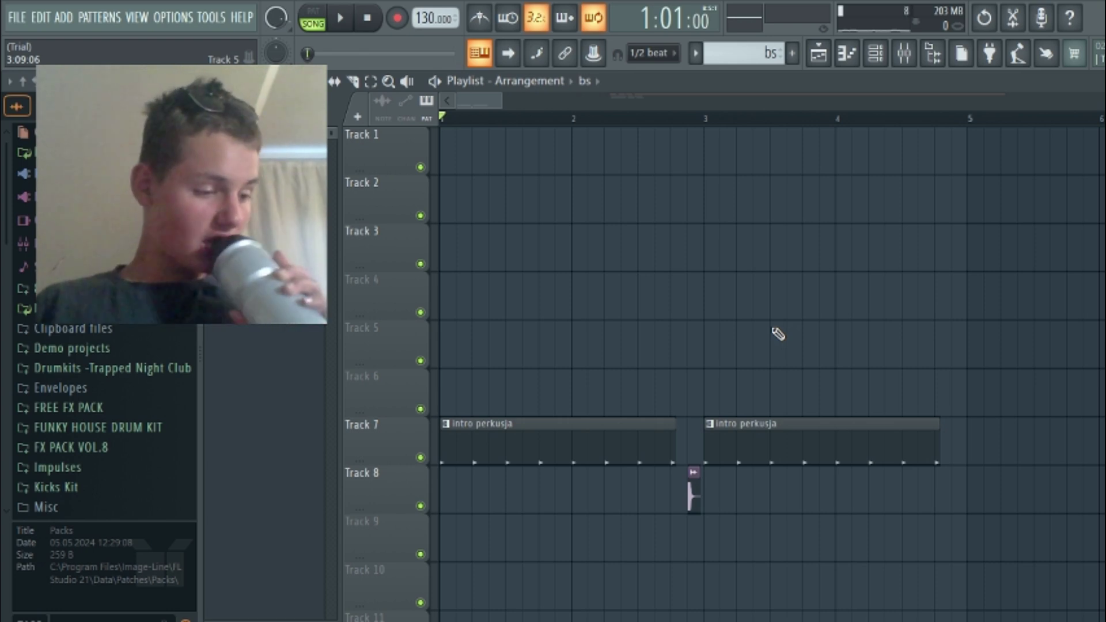
Play the intro drums and add another copy of the intro perkusja clip at bar 5 on Track 7
key("space")
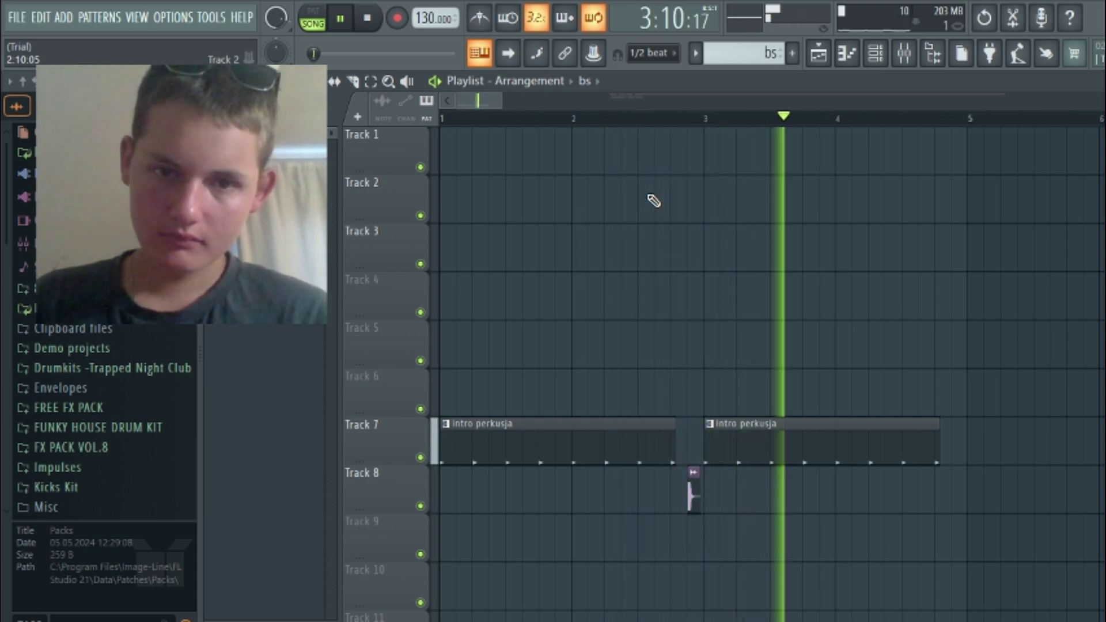
key("space")
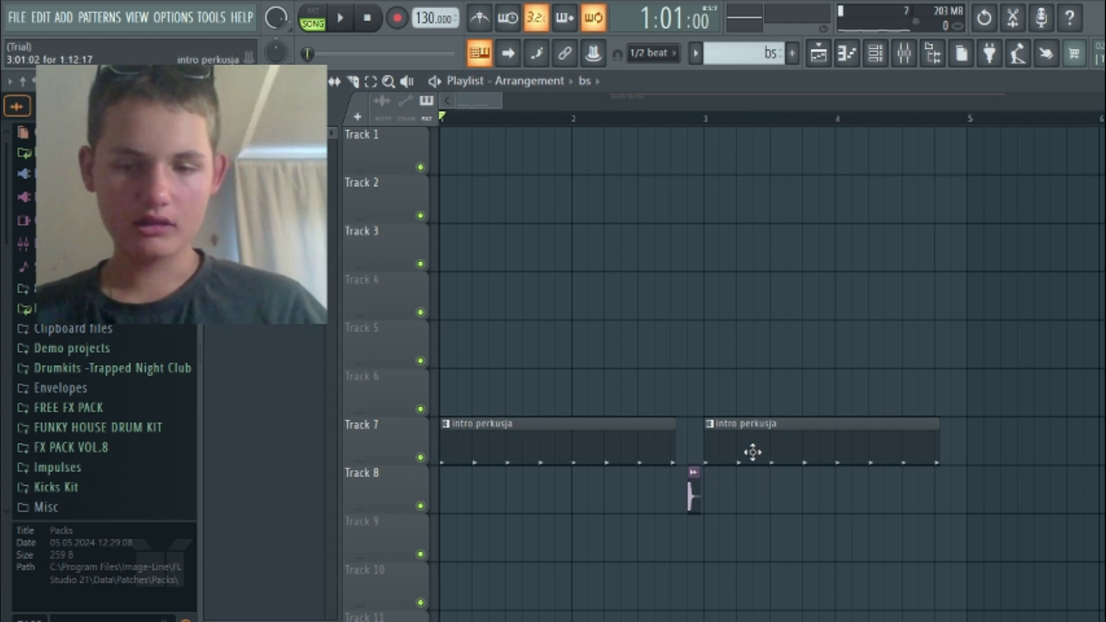
left_click_drag(747, 451, 902, 454)
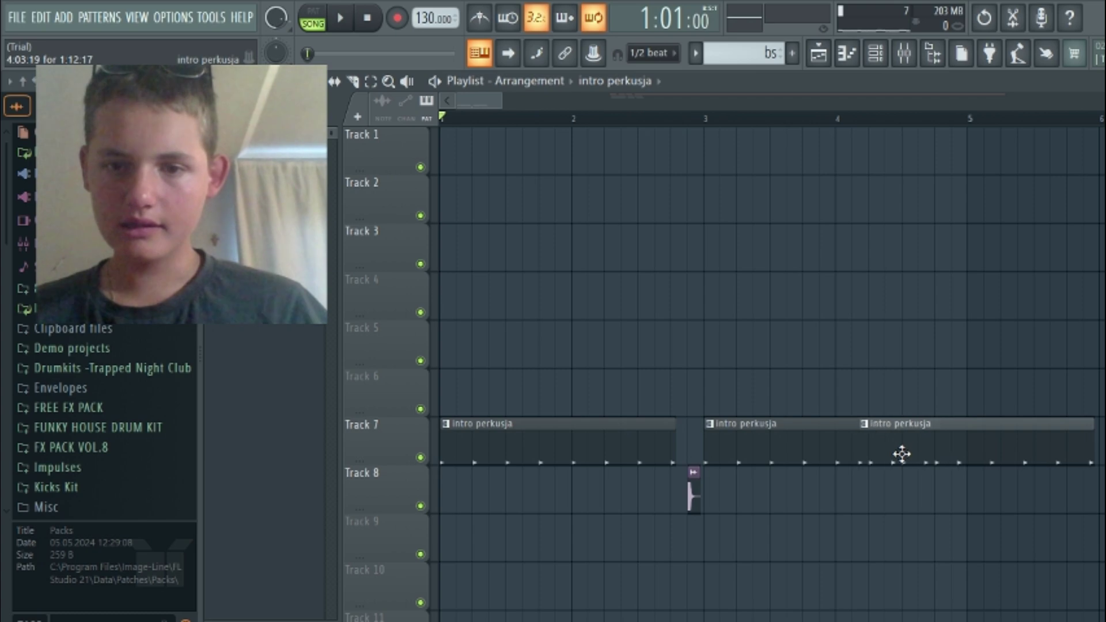
left_click_drag(975, 459, 1013, 457)
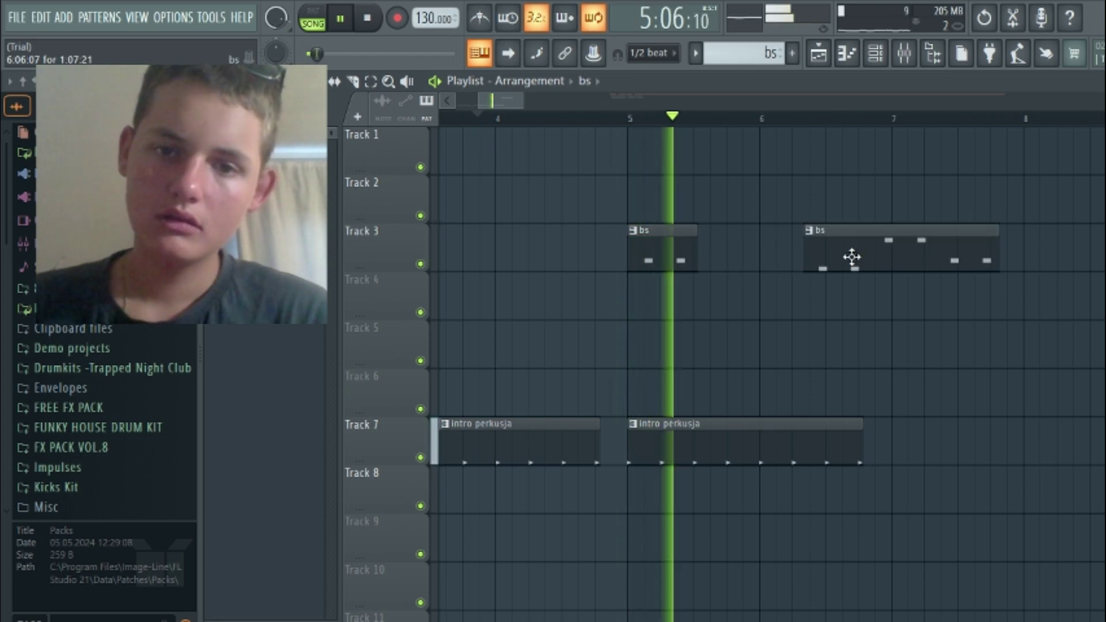
Adjust the timing of the short bs clip on Track 3 with playback, and repeat it at each bar up to bar 9
key("space")
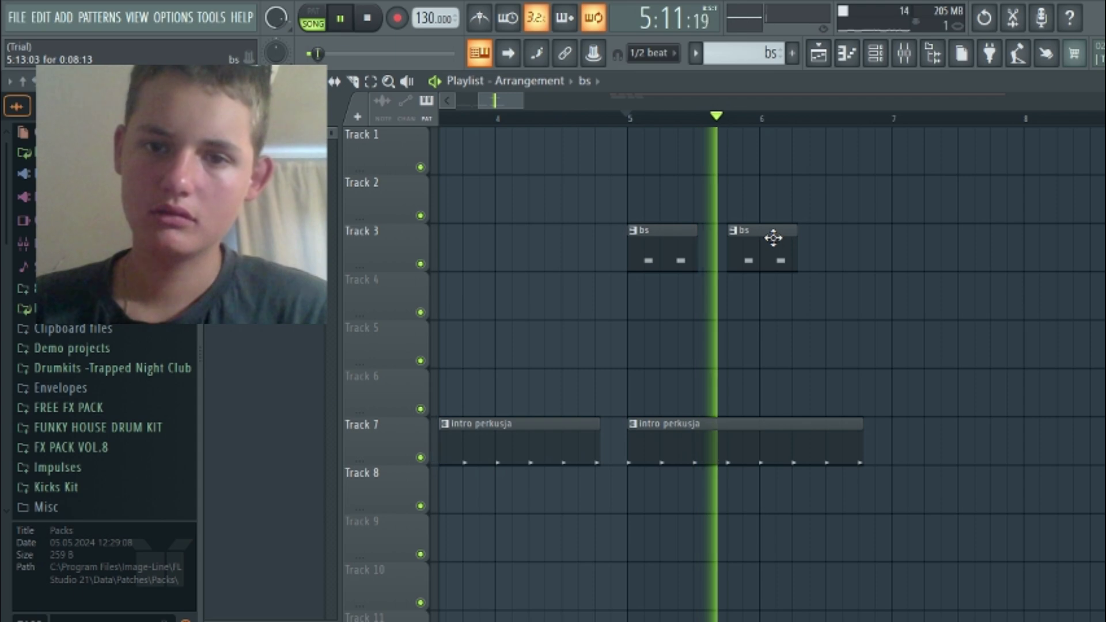
key("space")
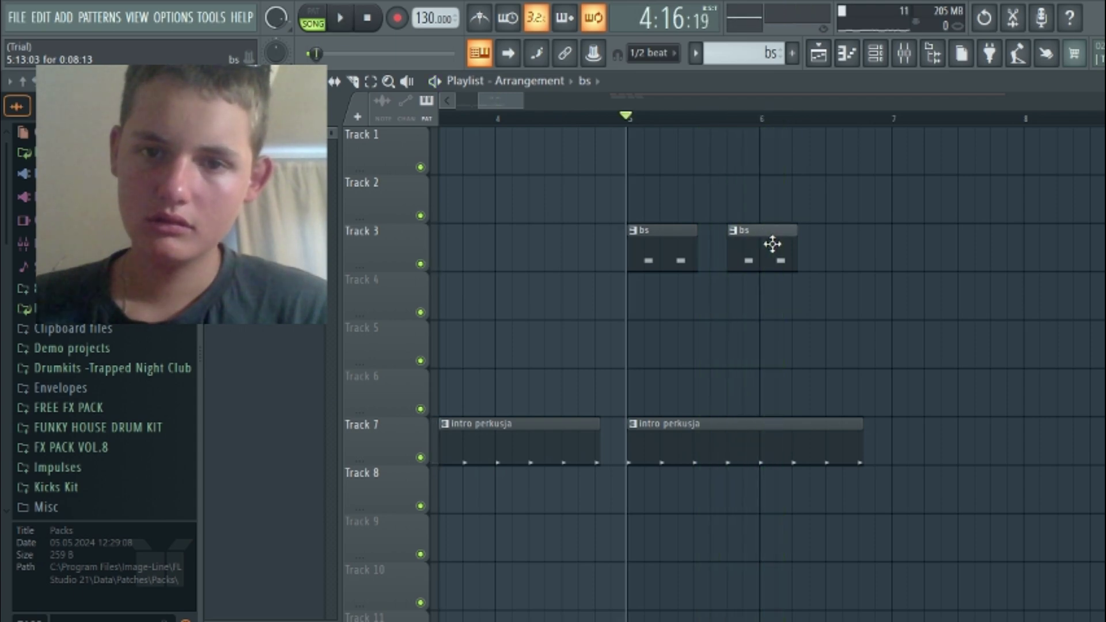
key("space")
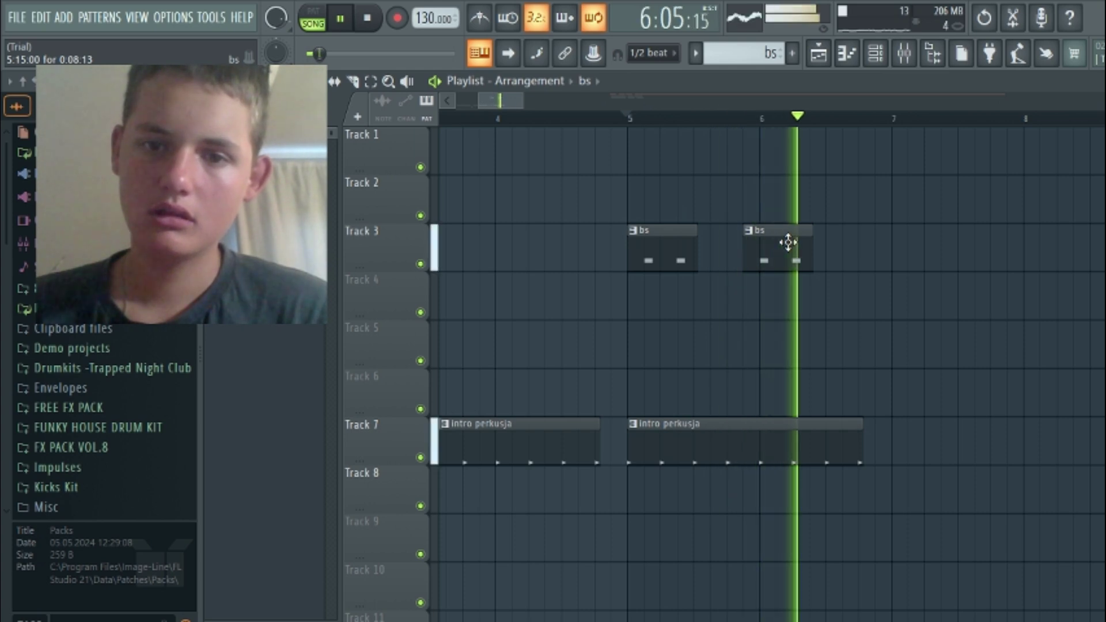
key("space")
key("space")
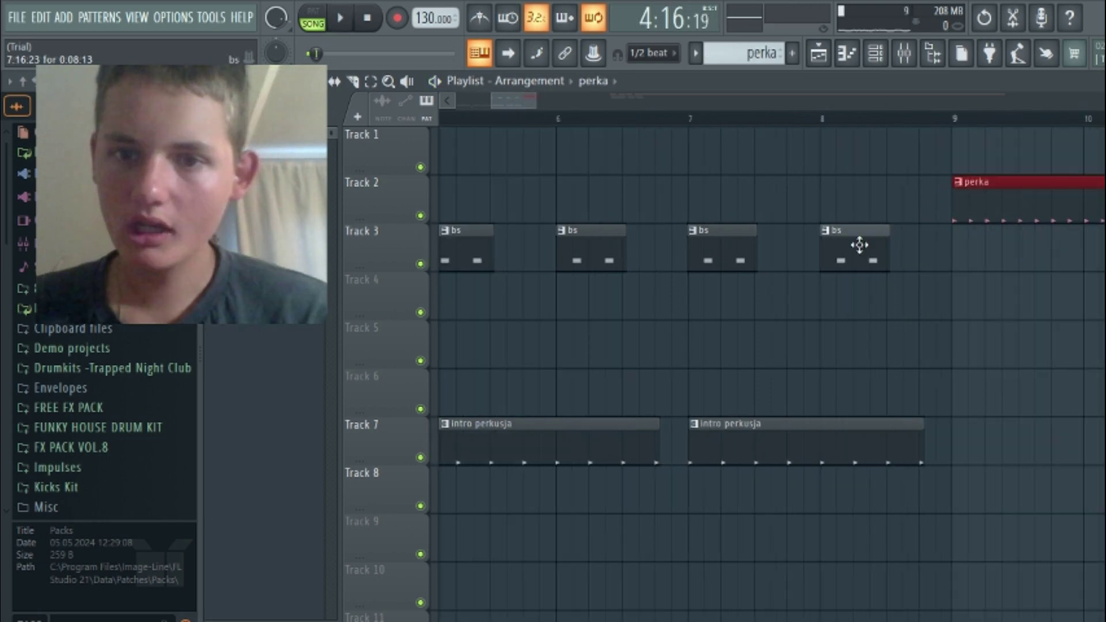
left_click_drag(860, 246, 1016, 242)
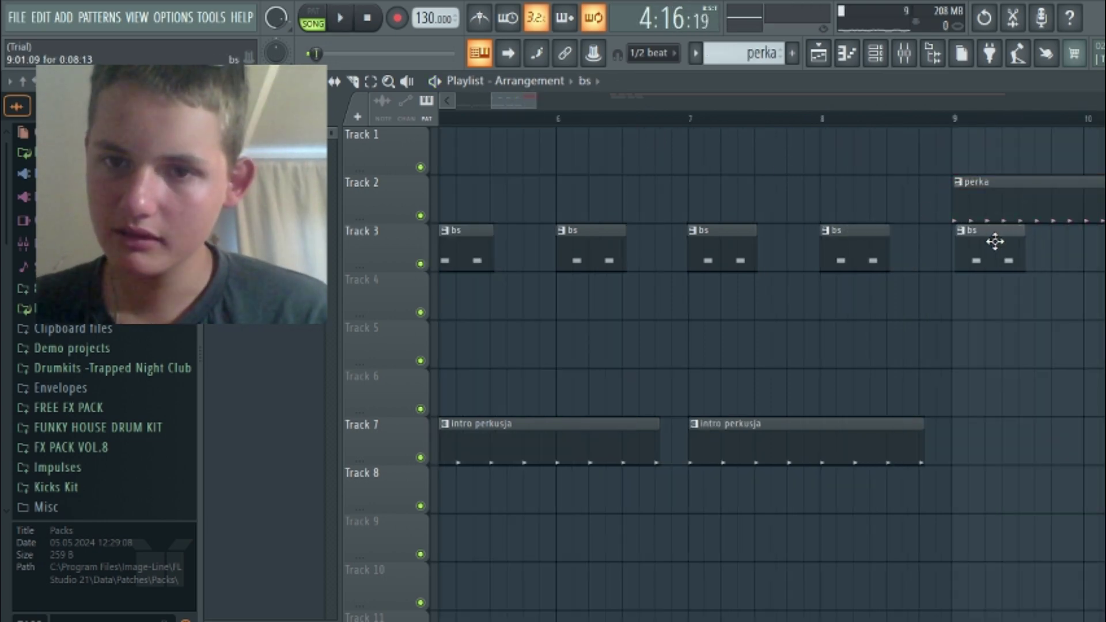
Copy the short bs clip to bar 10 on Track 3, and play the intro
left_click_drag(522, 98, 548, 94)
left_click_drag(553, 249, 713, 248)
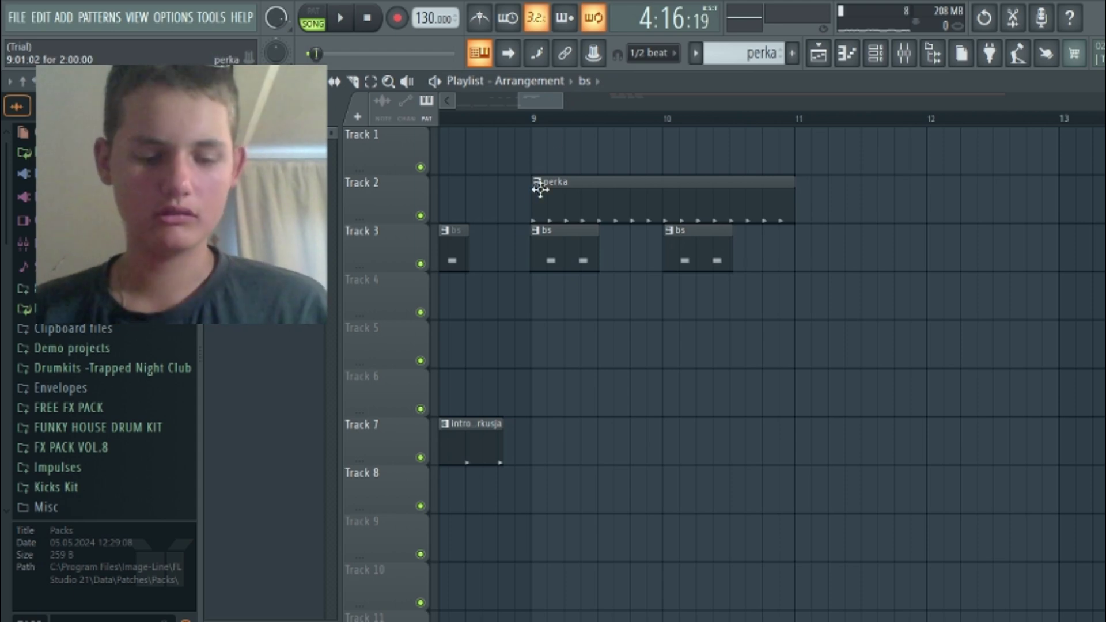
left_click_drag(544, 98, 520, 94)
key("space")
Place the Grv Perc 13 #2 sample just before bars 3 and 5 on Track 8, and play from about bar 4
left_click_drag(326, 195, 582, 196)
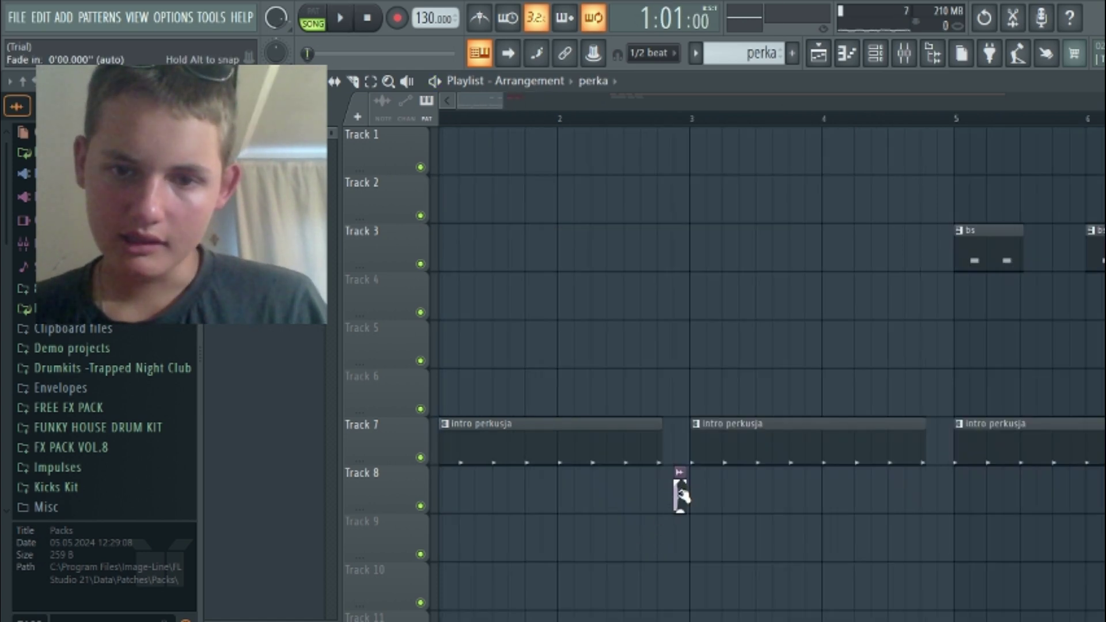
left_click_drag(794, 502, 944, 502)
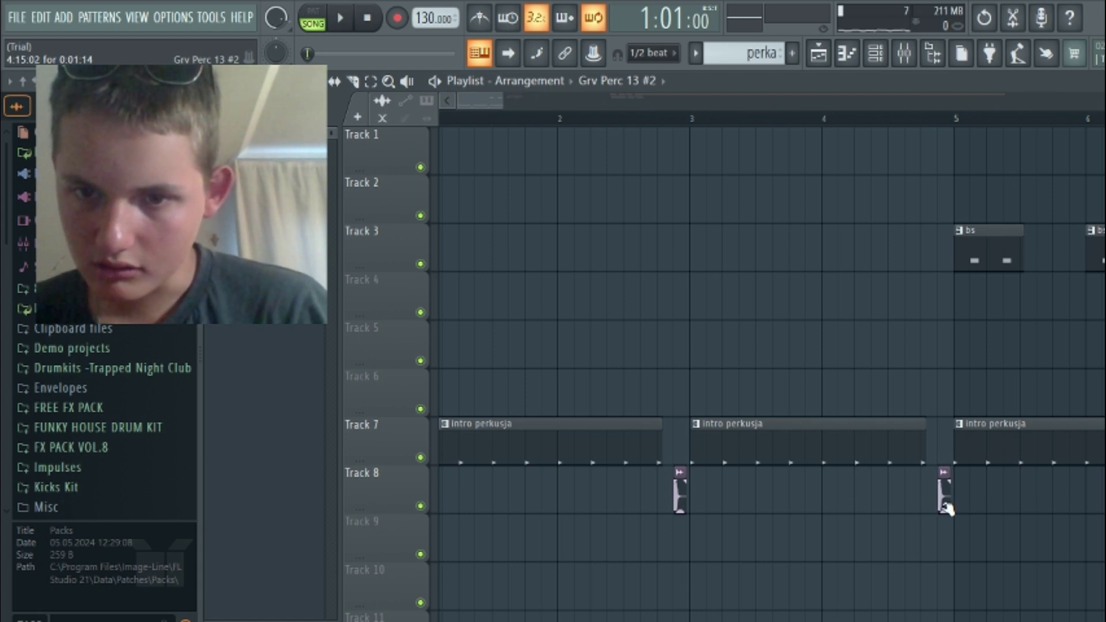
left_click(875, 120)
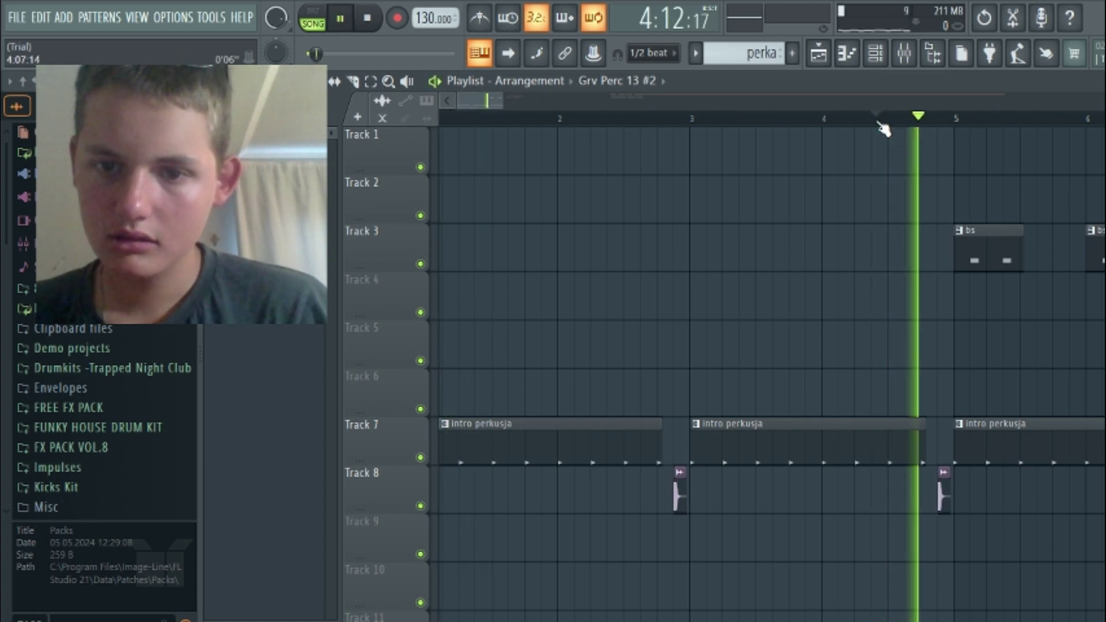
left_click(876, 118)
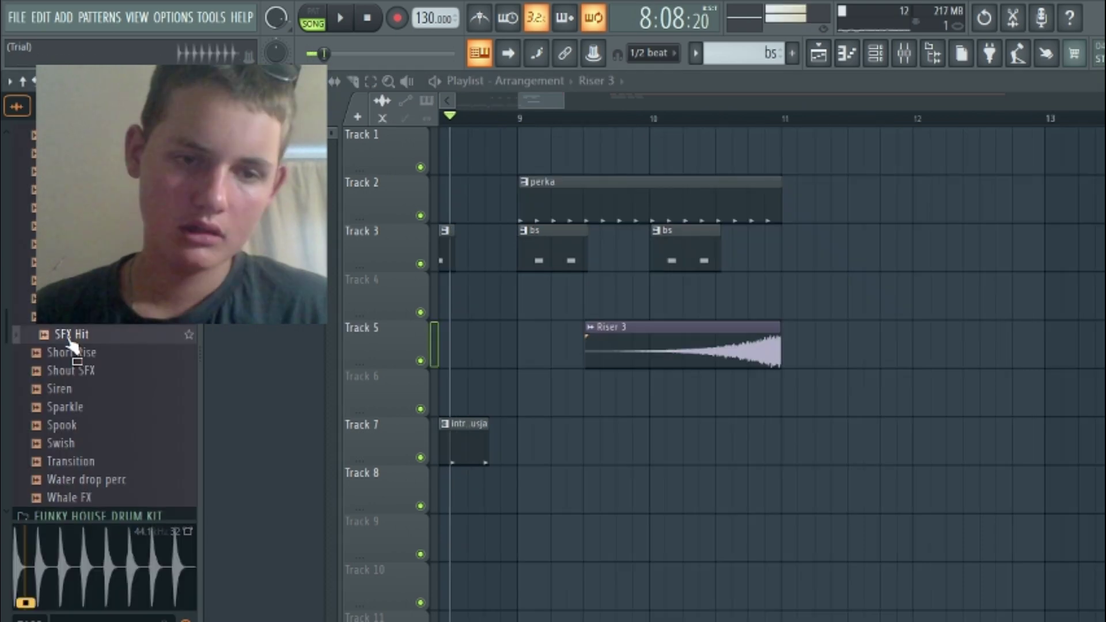
Place the SFX Hit sample at bars 9 and 10 on Track 7, and play the build-up with Riser 3
left_click_drag(69, 334, 518, 427)
key("space")
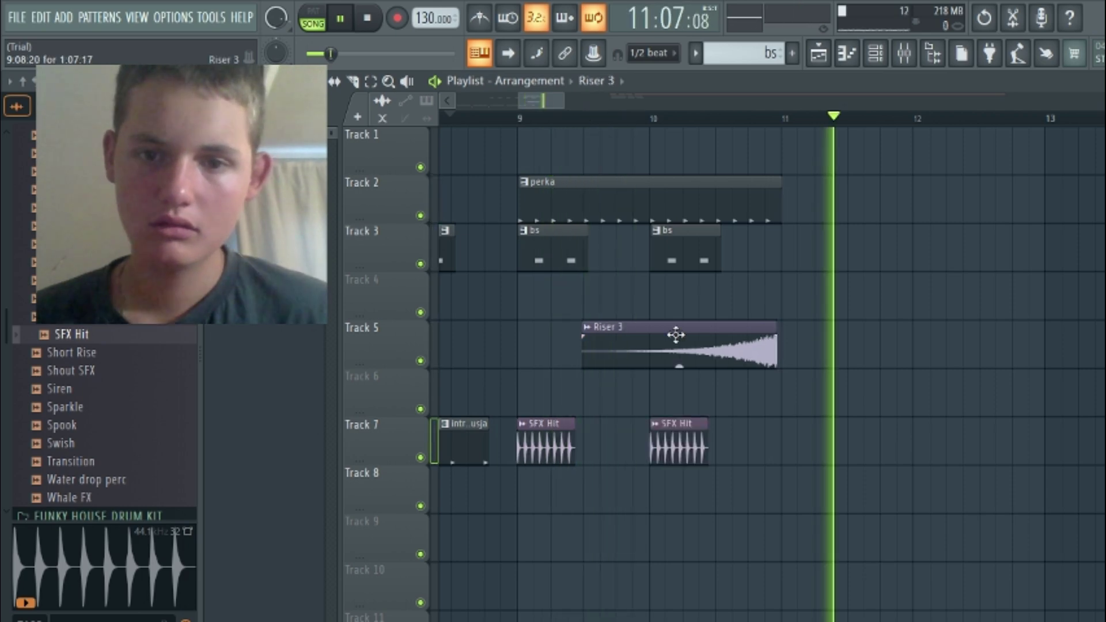
key("space")
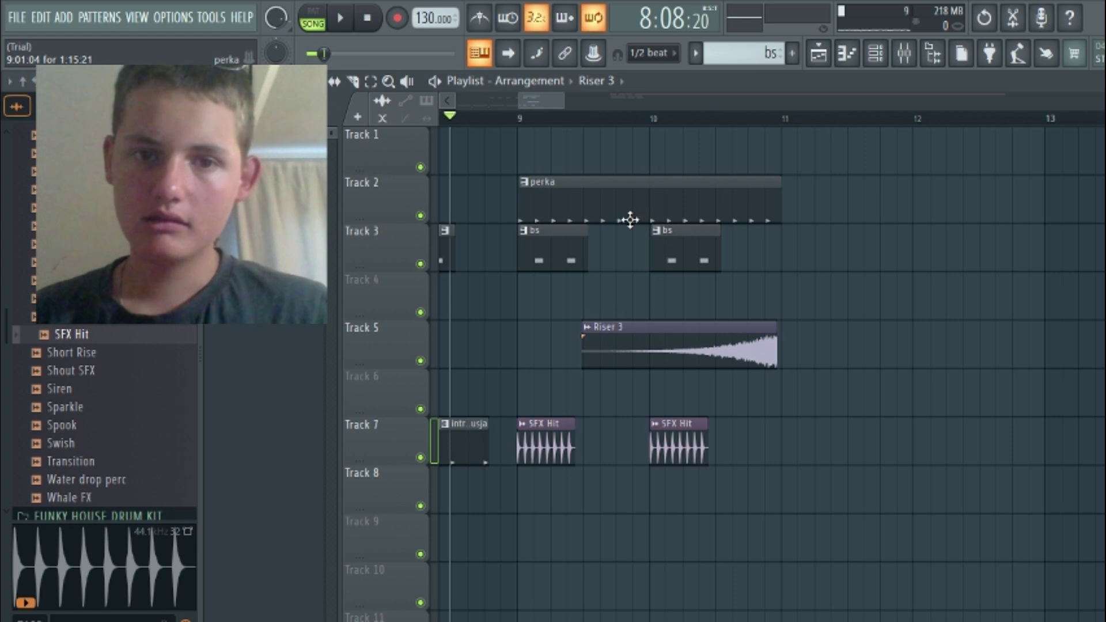
Add another perka clip at bar 11 on Track 2, and play the transition into it
left_click(792, 206)
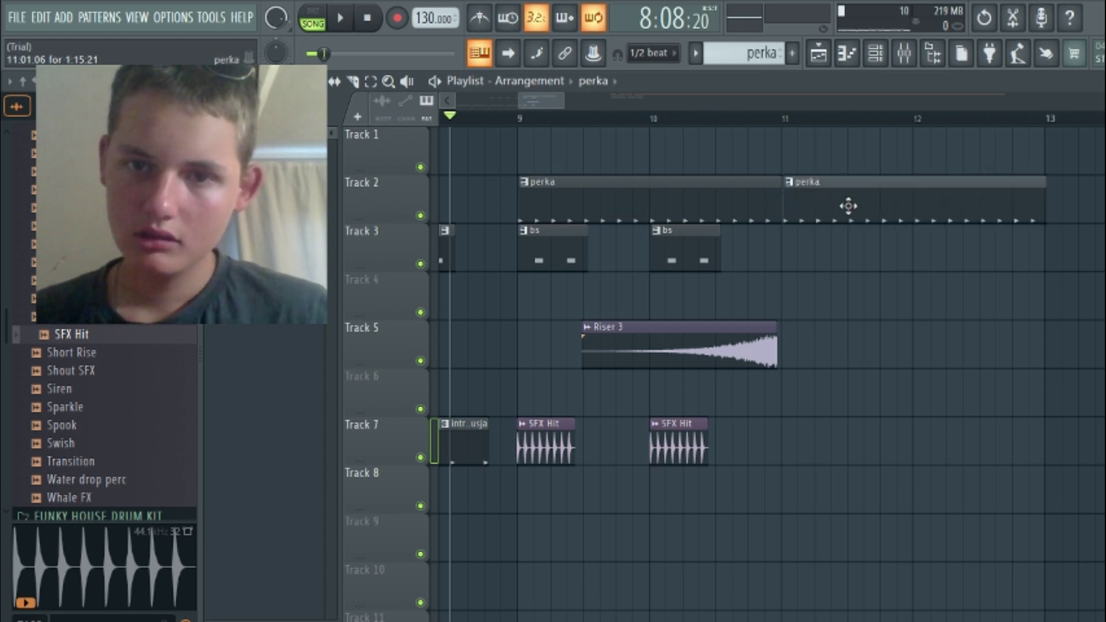
key("space")
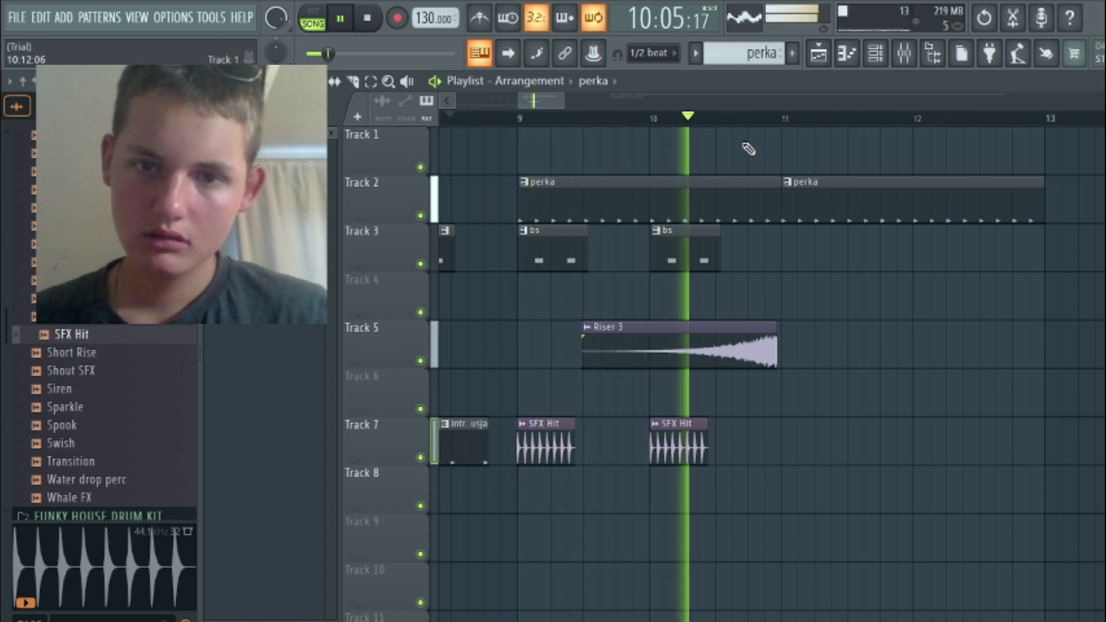
key("space")
Place the full bs clip on Track 3 and the melodia clip on Track 4 at bar 11, and play the section
left_click_drag(265, 190, 781, 236)
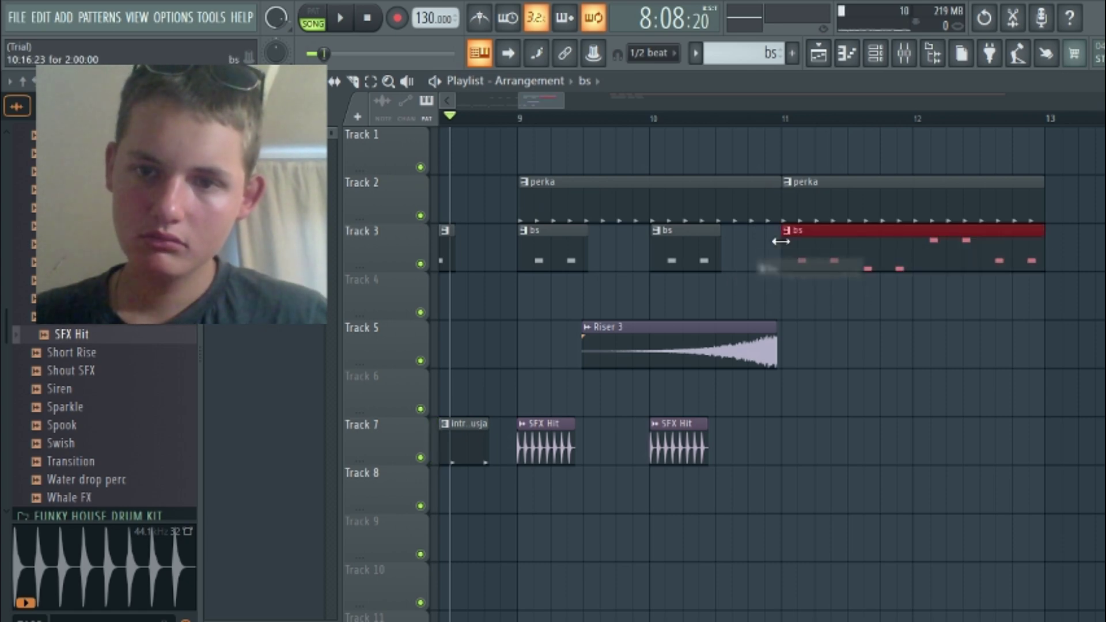
key("space")
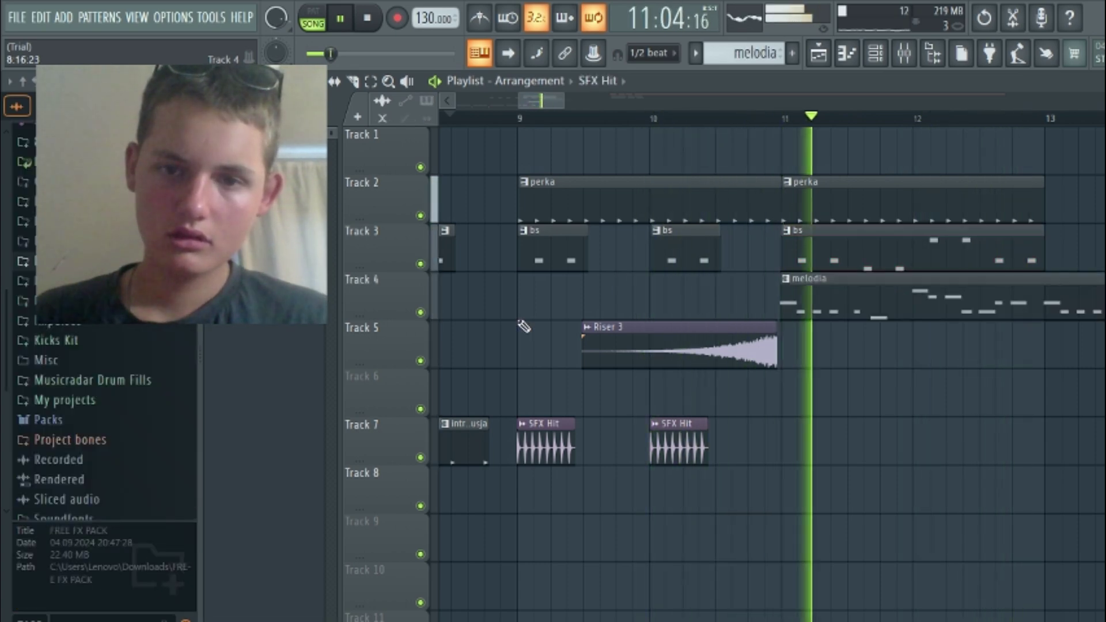
left_click_drag(541, 104, 562, 88)
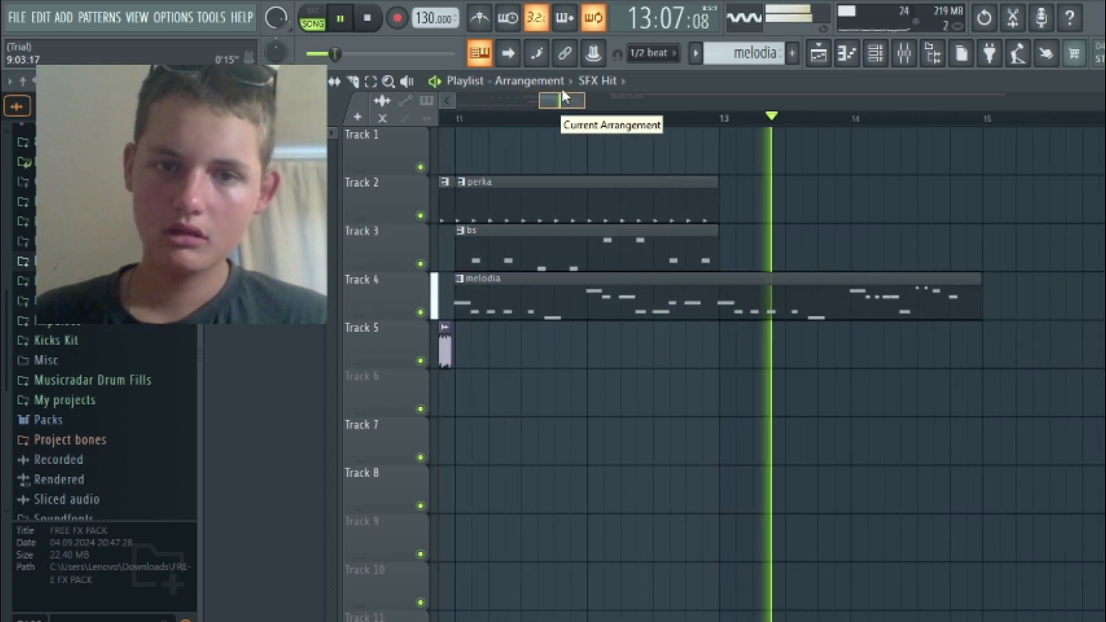
key("space")
Move the 909 Snare notes of the przejscie perk pattern down to C5, and play the arrangement from just before bar 13
left_click_drag(265, 225, 847, 430)
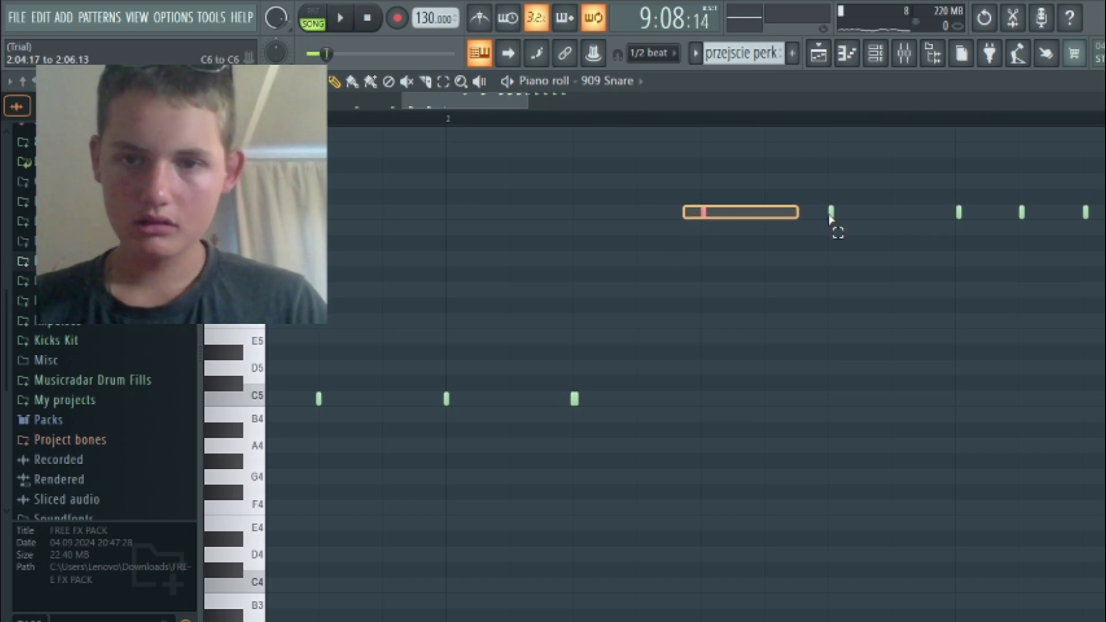
left_click_drag(831, 217, 954, 213)
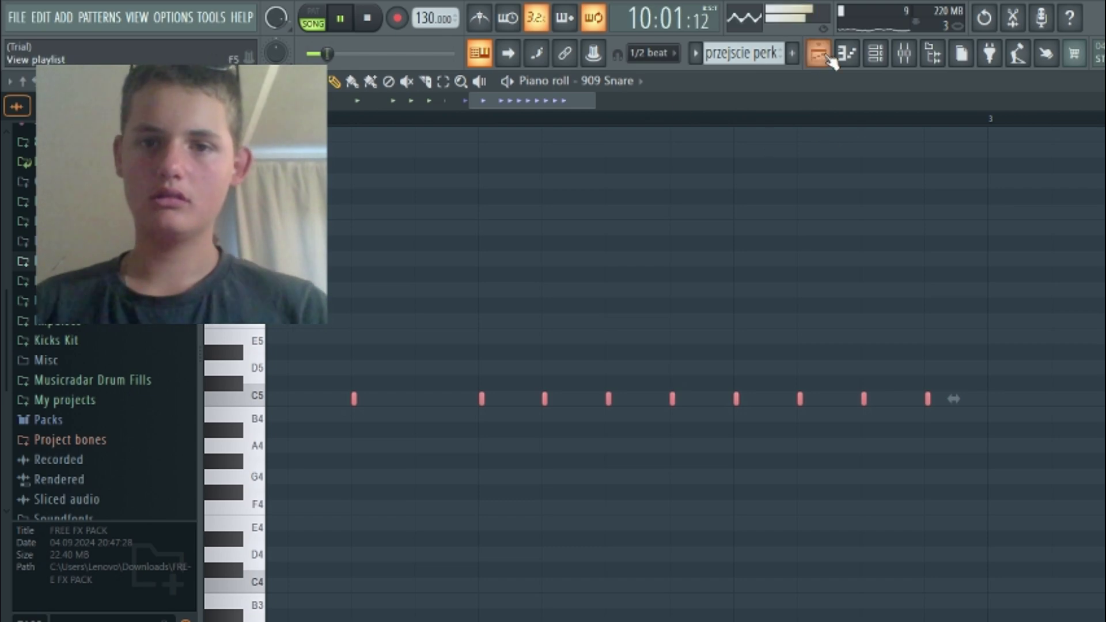
left_click(847, 54)
left_click(830, 119)
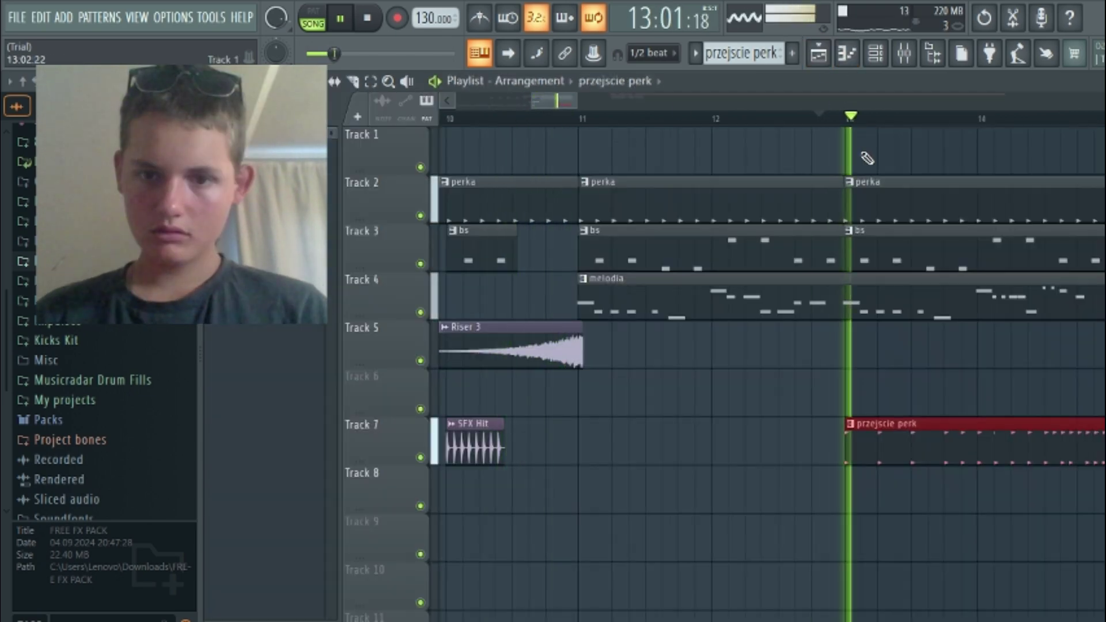
Try a slightly later start for the przejscie perk clip on Track 7 with playback, and return its start to bar 13
key("space")
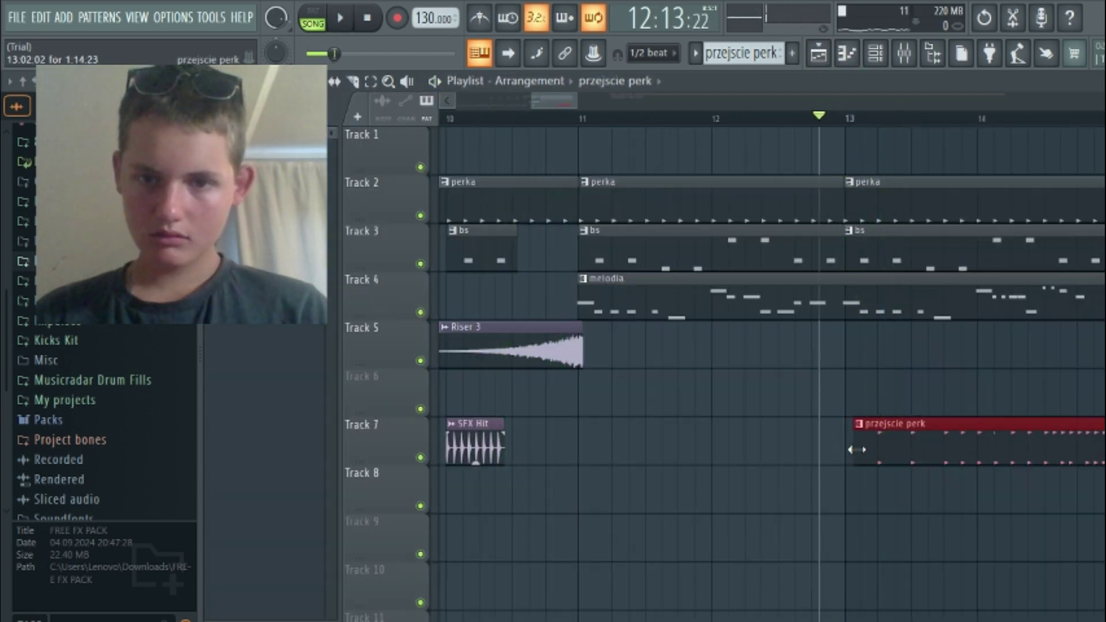
key("space")
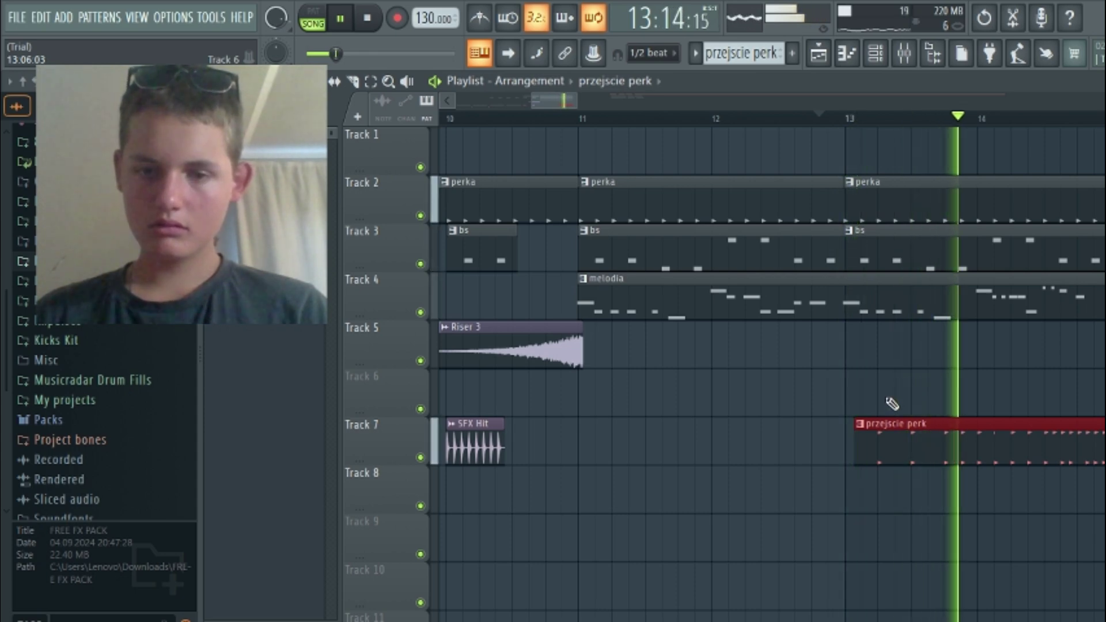
key("space")
key("space")
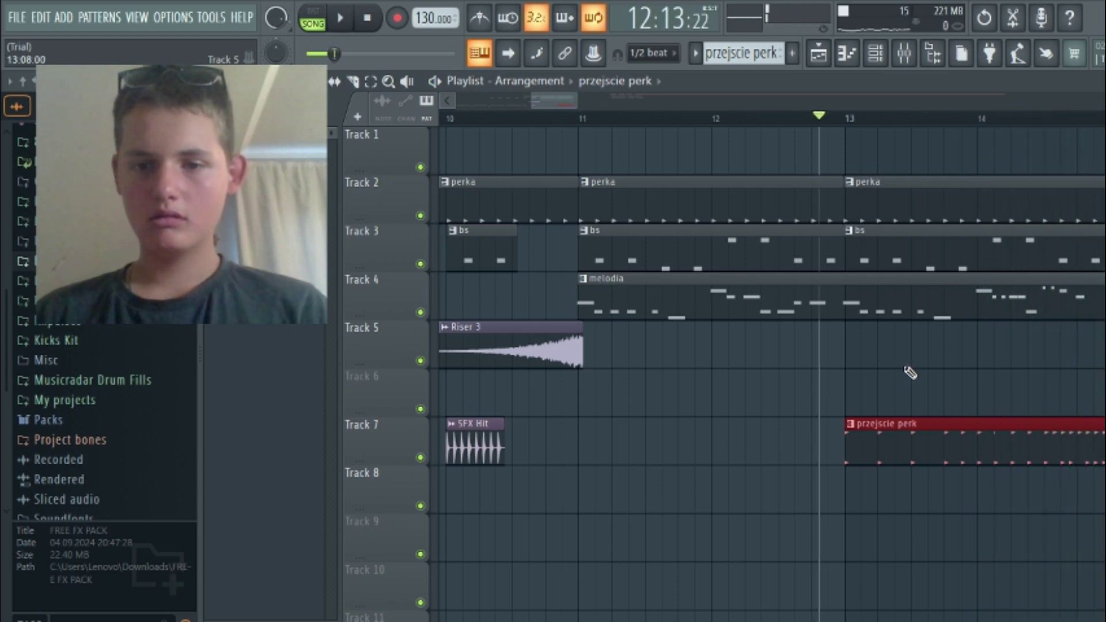
Lower the volume of the 808 Clav mixer track
left_click(907, 53)
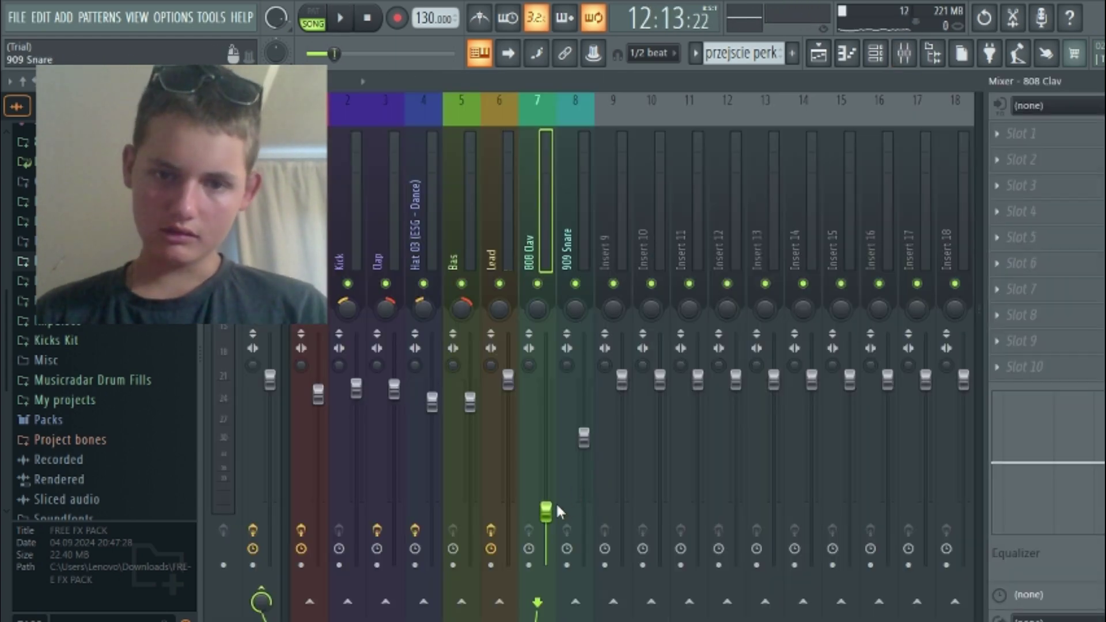
left_click(909, 58)
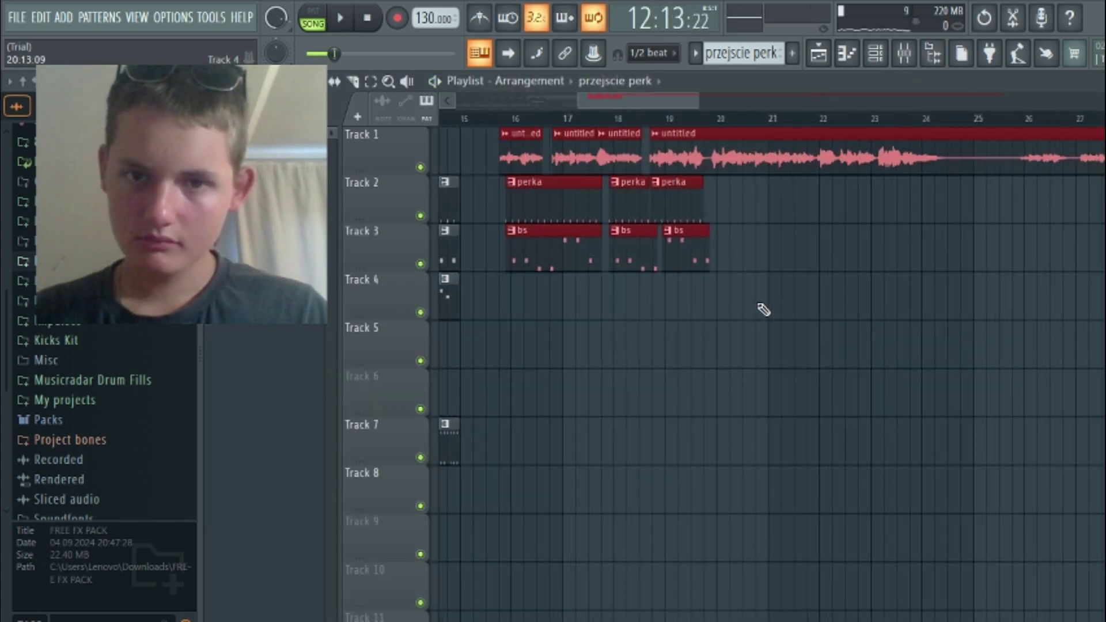
Move the selected vocal, perka and bs clips on Tracks 1 to 3 about one bar earlier, and play from bar 18
scroll(764, 310, "up", 3)
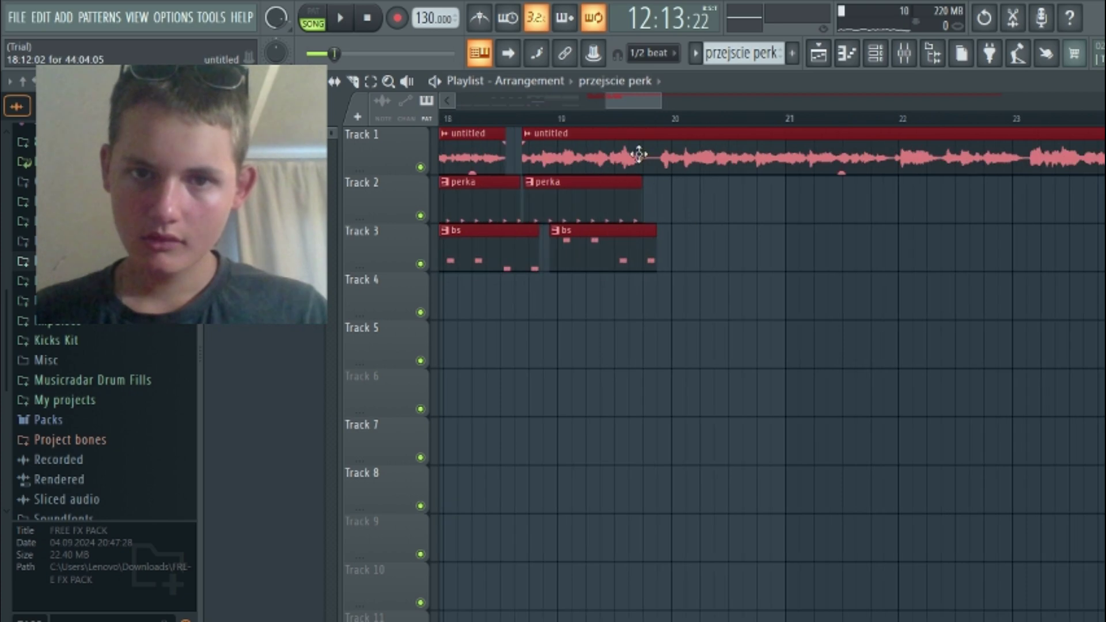
left_click_drag(634, 101, 628, 99)
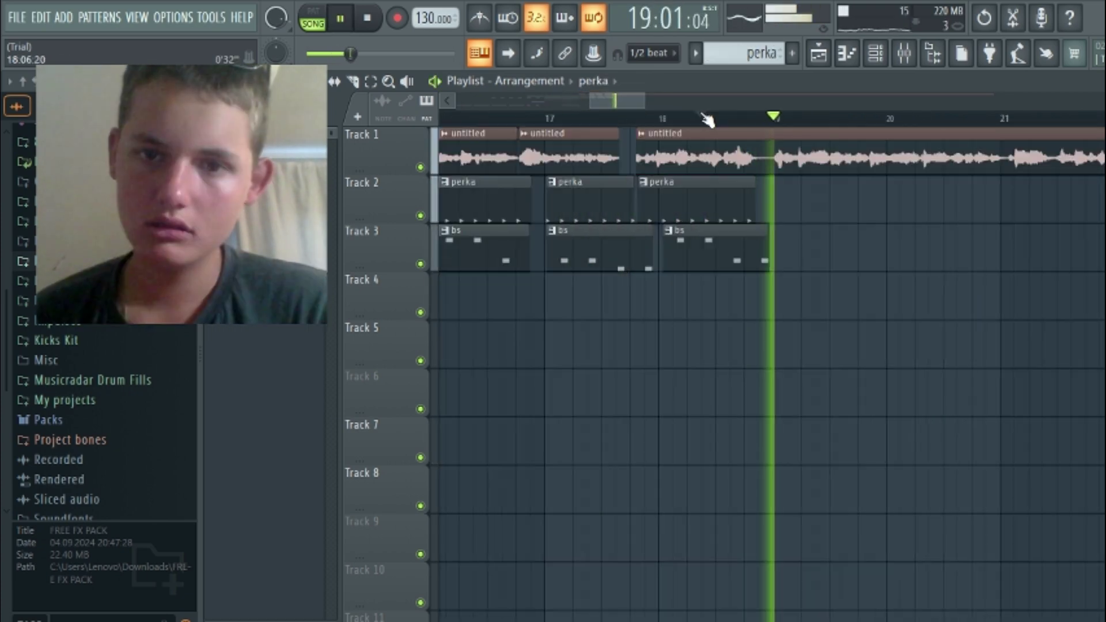
key("space")
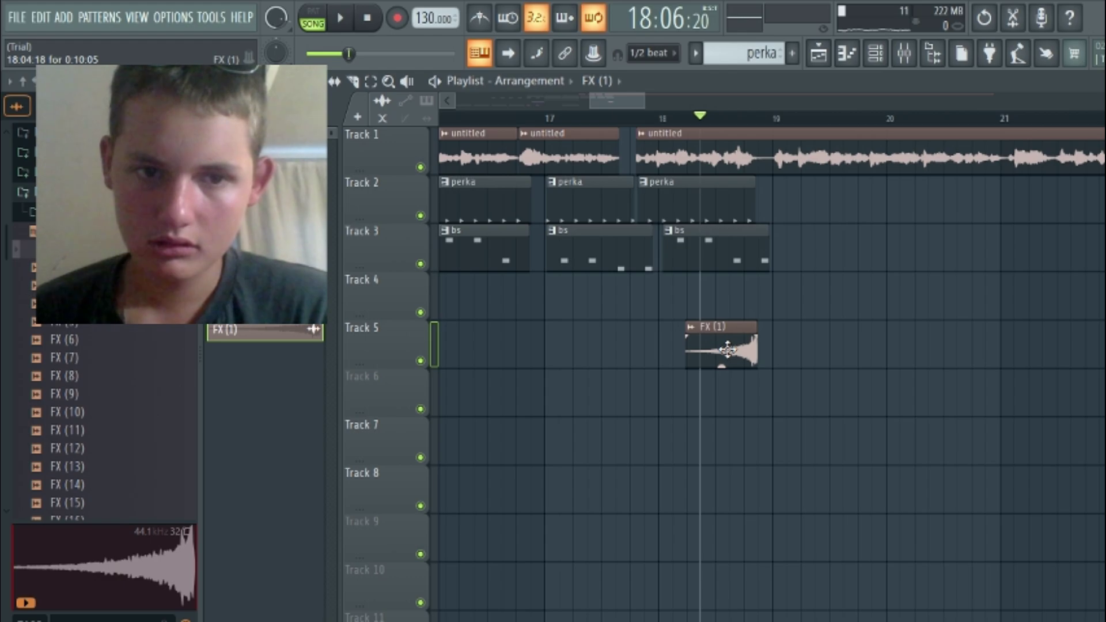
Move the FX (1) riser to Track 8 so it ends at bar 19, and play it with the vocal
left_click_drag(736, 349, 756, 497)
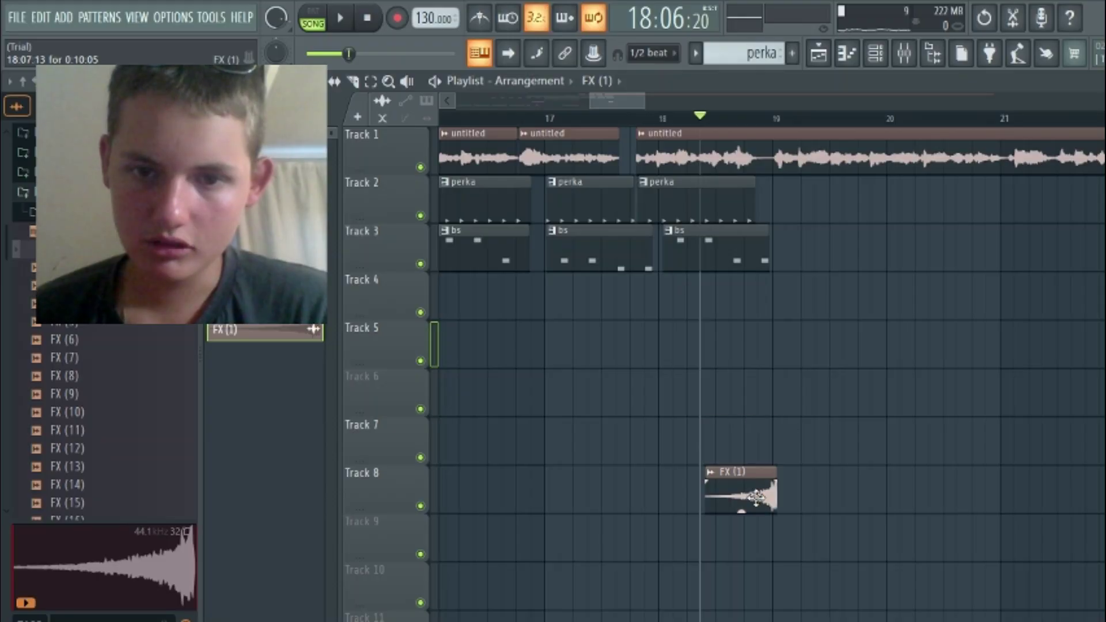
double_click(756, 497)
left_click(802, 274)
key("space")
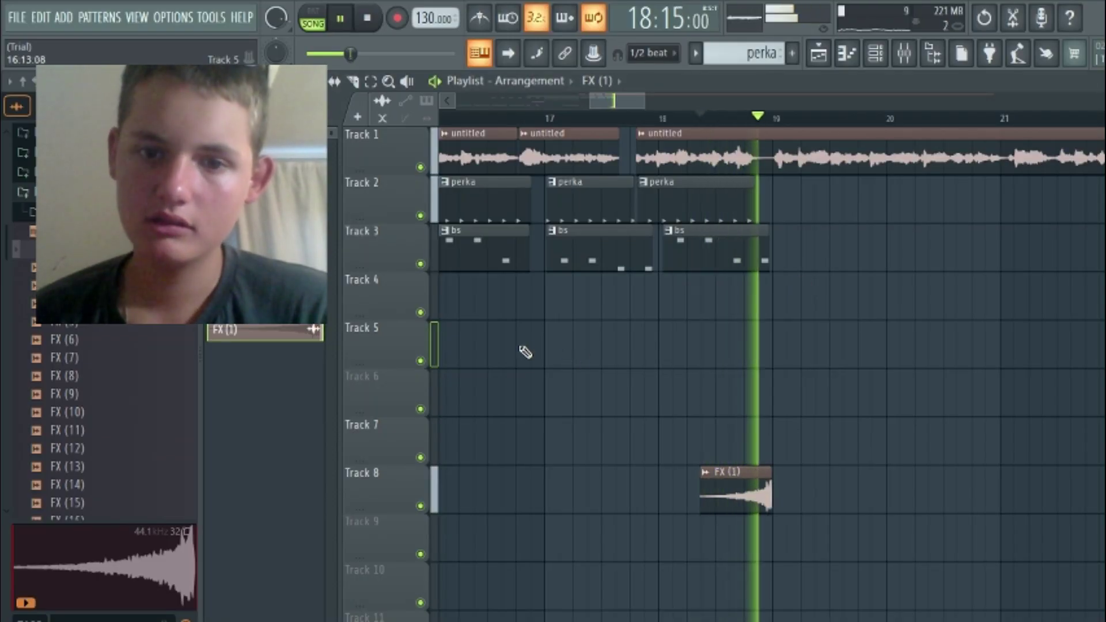
Split the vocal clip on Track 1 just before bars 19 and 21, and place a perka clip between them on Track 2
key("space")
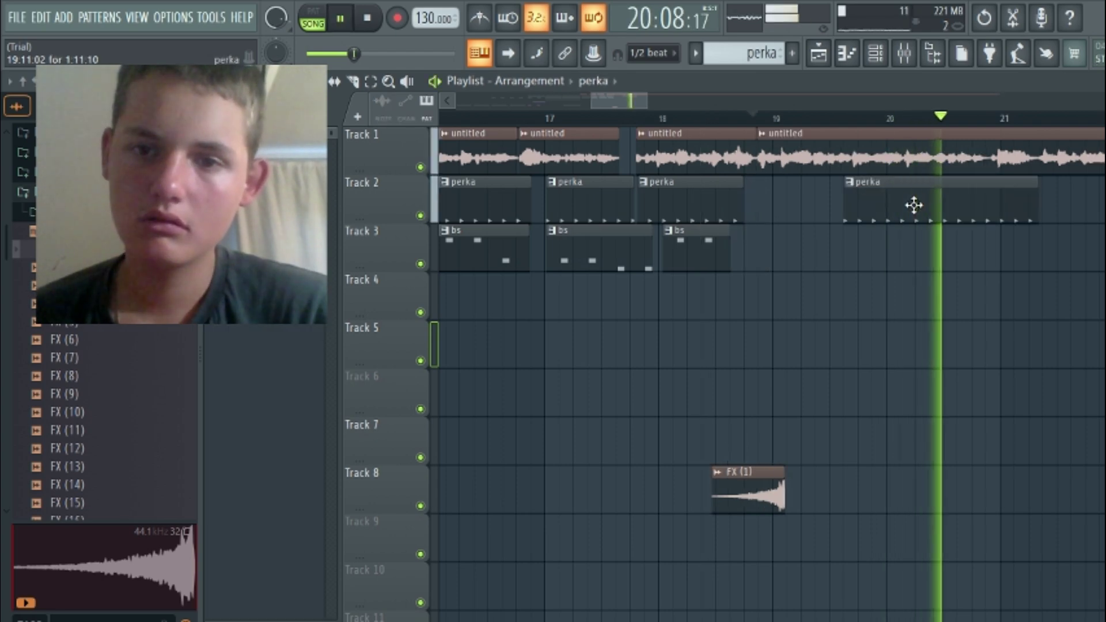
key("space")
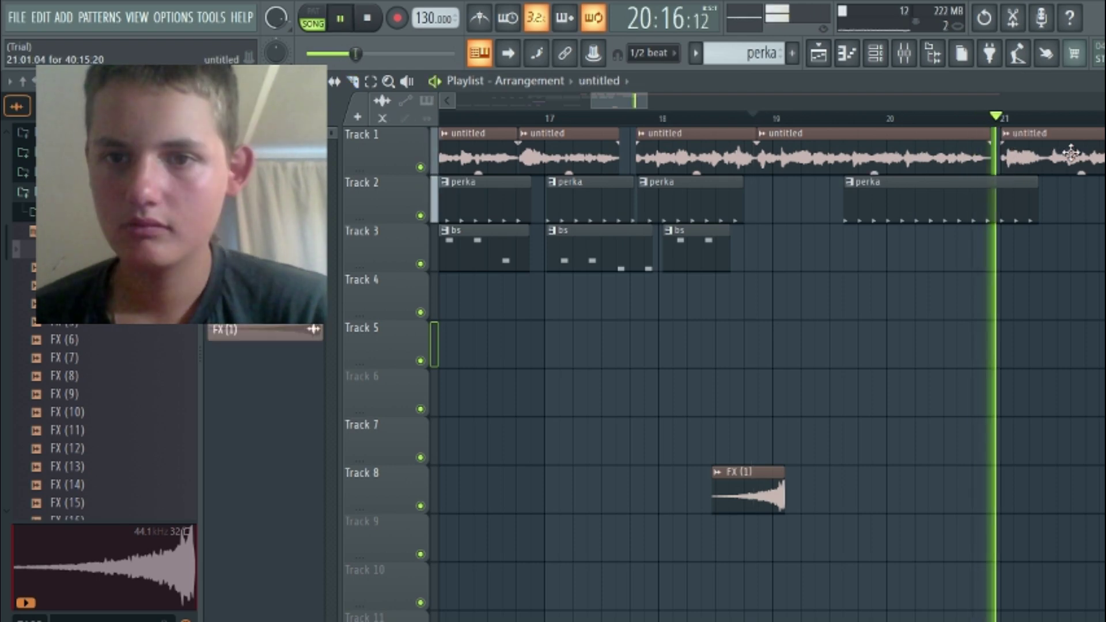
key("space")
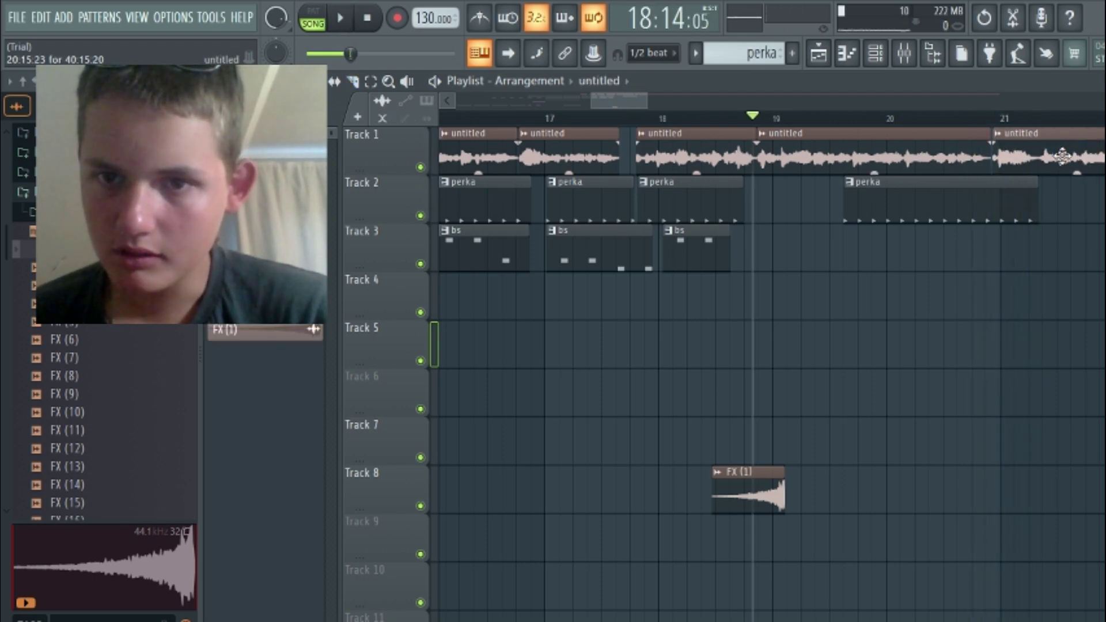
Add a bs clip on Track 3 below the perka clip before bar 20, end both near bar 21, and play the section
key("space")
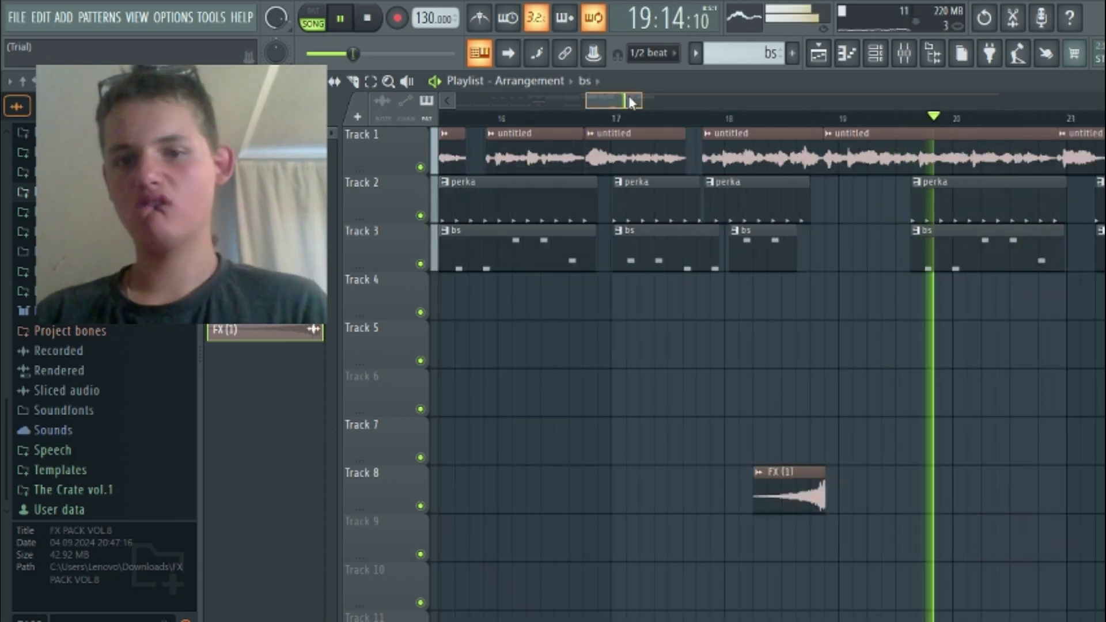
left_click_drag(632, 102, 630, 101)
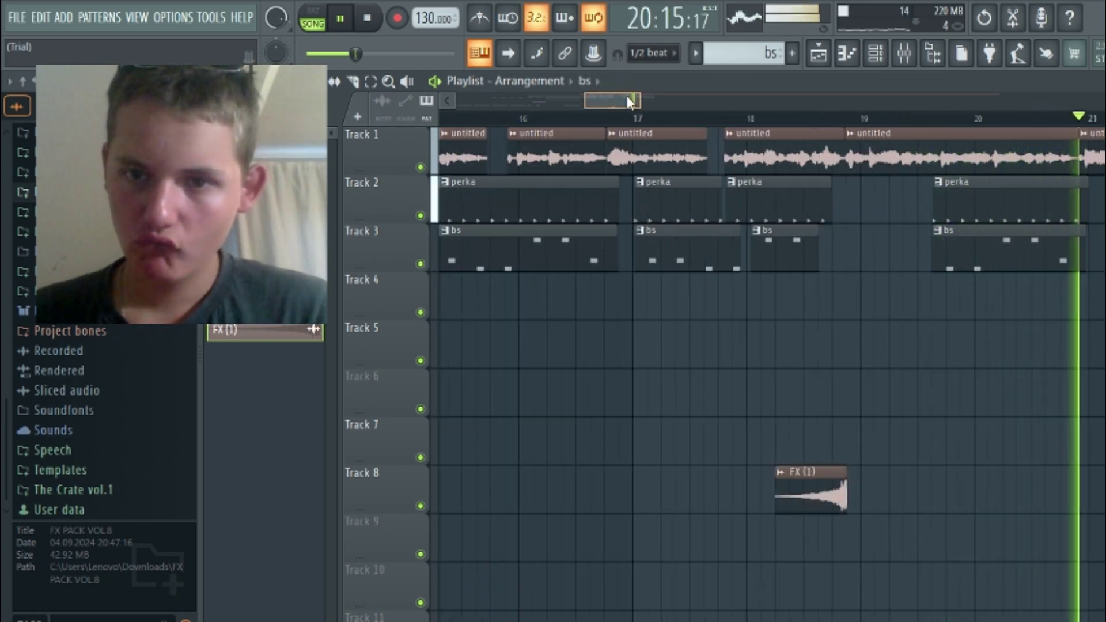
key("space")
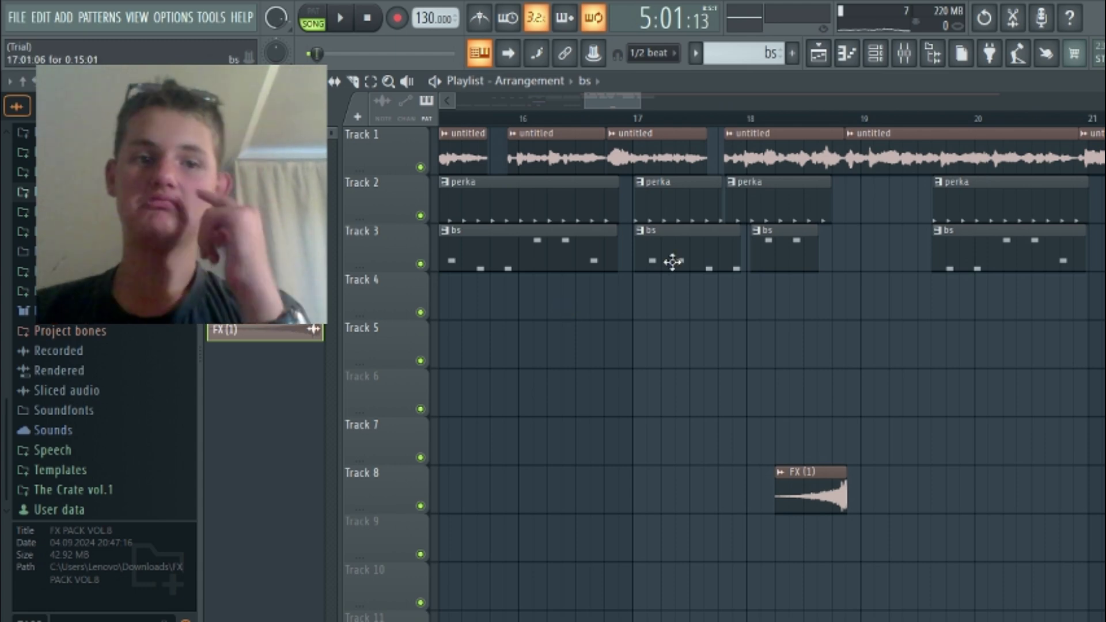
left_click(222, 103)
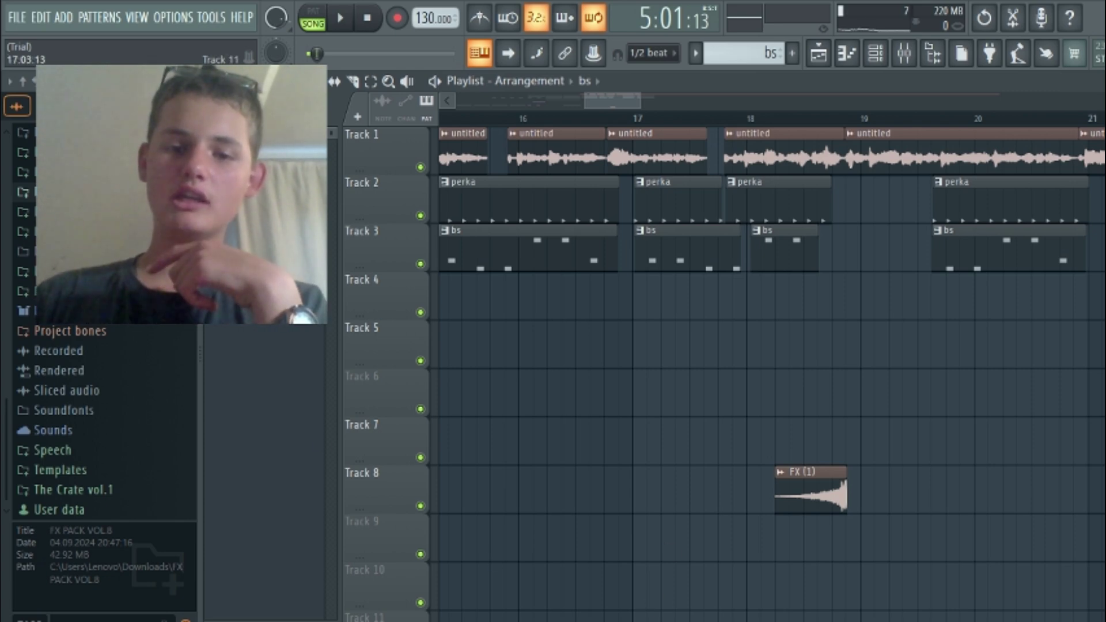
key("alt+Tab")
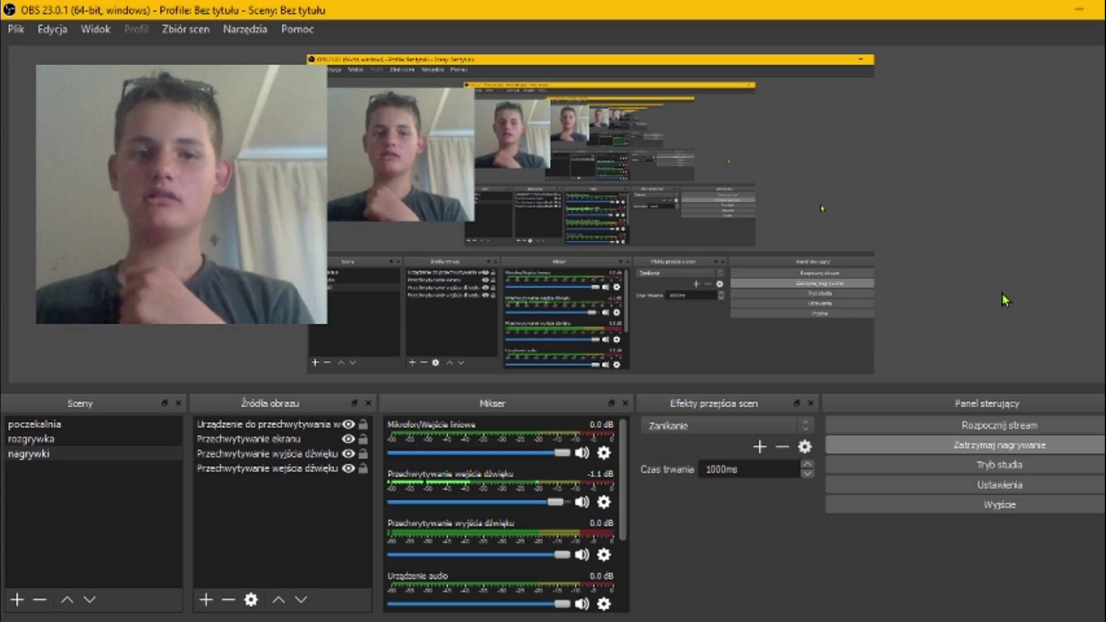